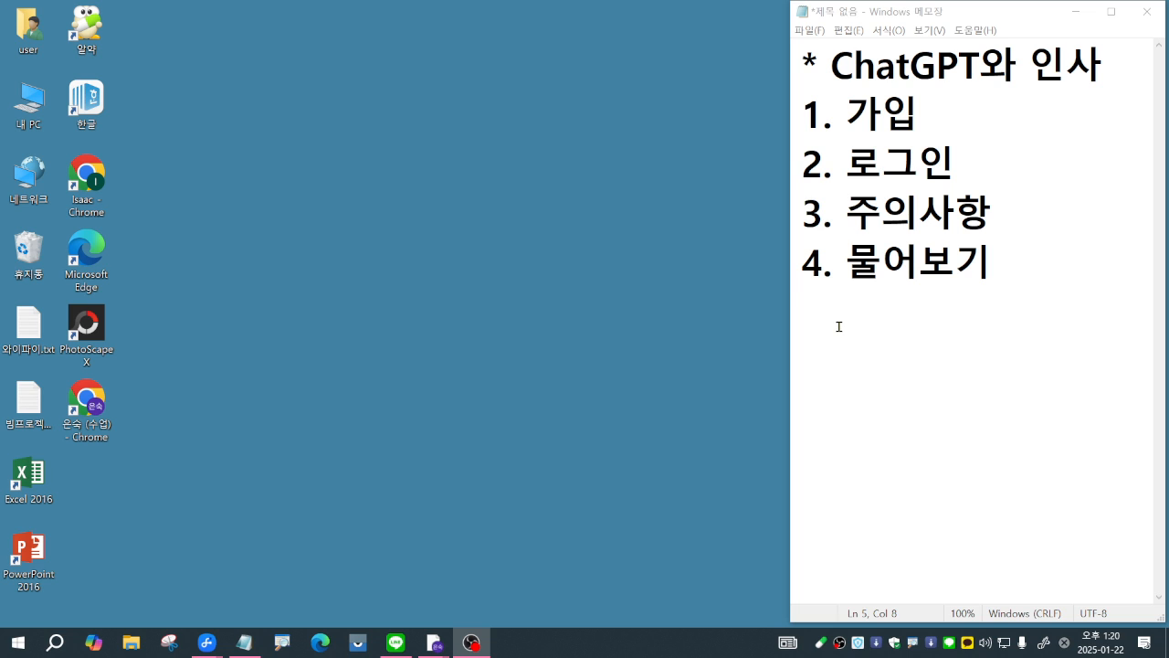
Step: Highlight "가입" in the notes, switch to the mirrored phone window in Samsung Flow and maximize it
{"action": "left_click", "coordinate": [1004, 291]}
{"action": "double_click", "coordinate": [877, 104]}
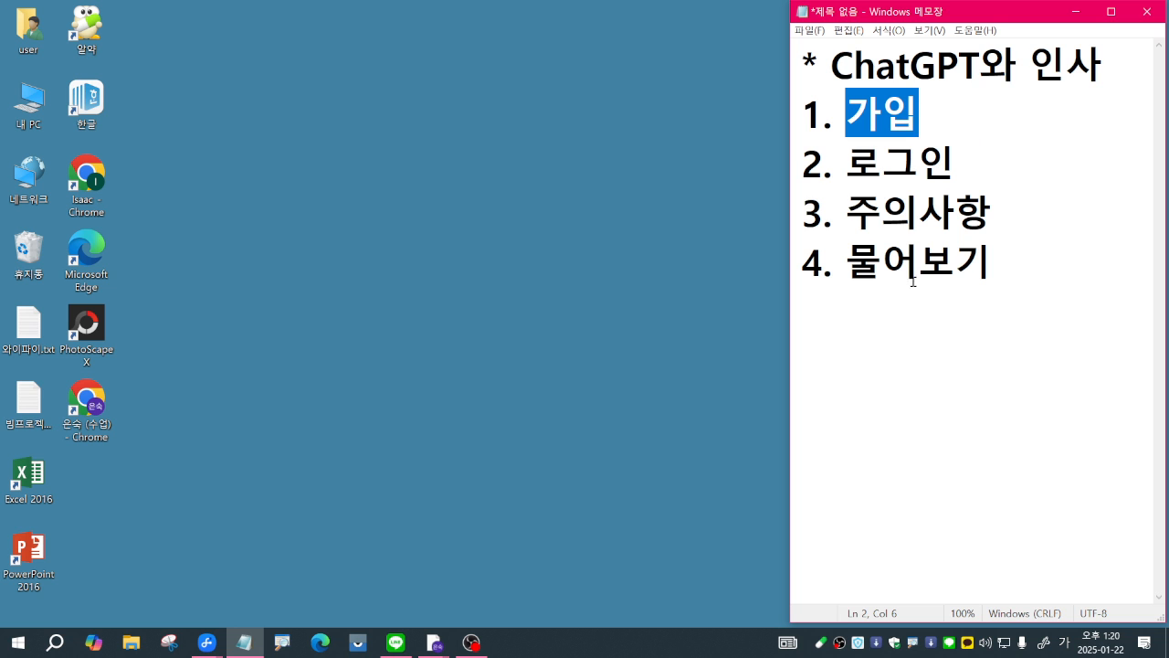
{"action": "mouse_move", "coordinate": [208, 649]}
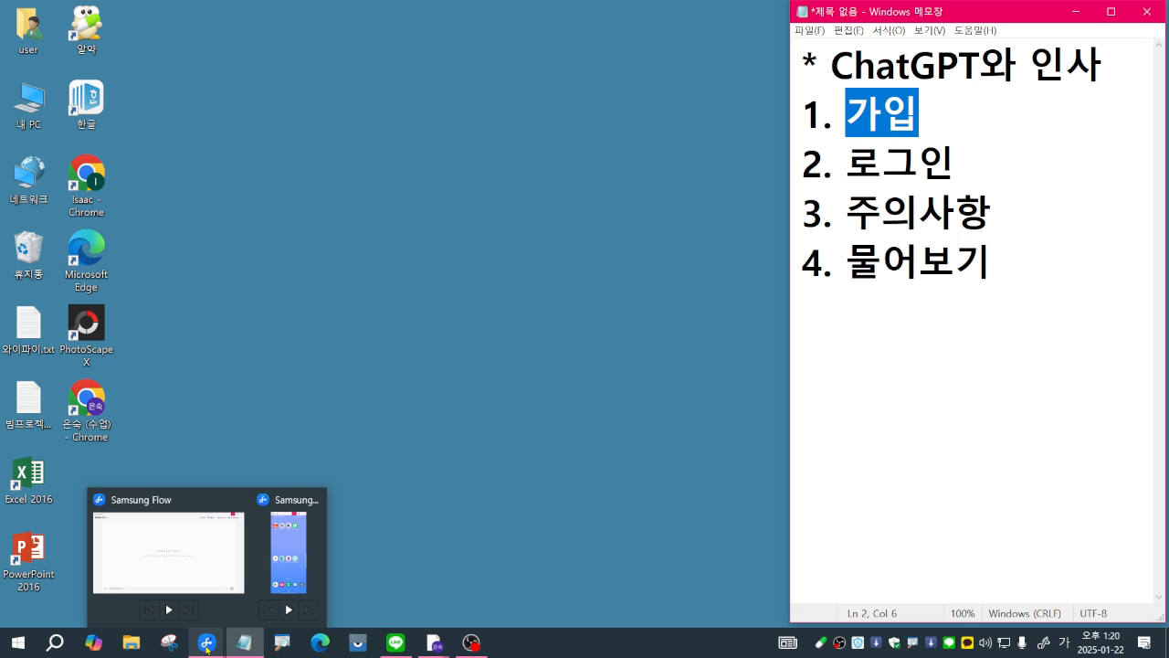
{"action": "left_click", "coordinate": [289, 575]}
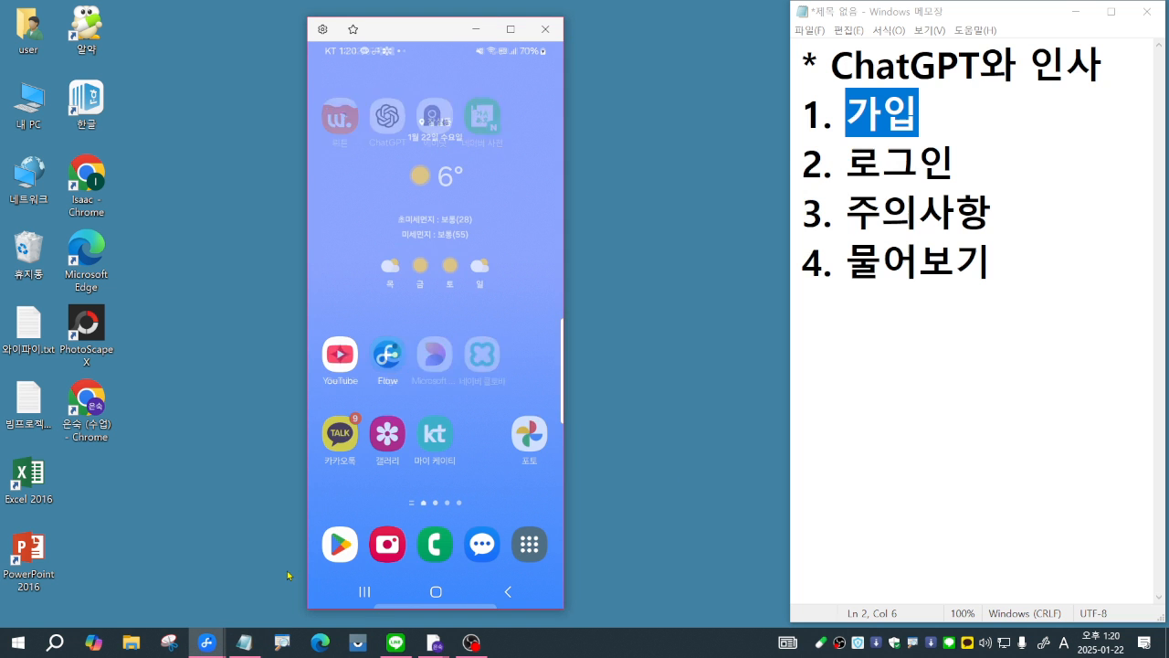
{"action": "left_click", "coordinate": [509, 27]}
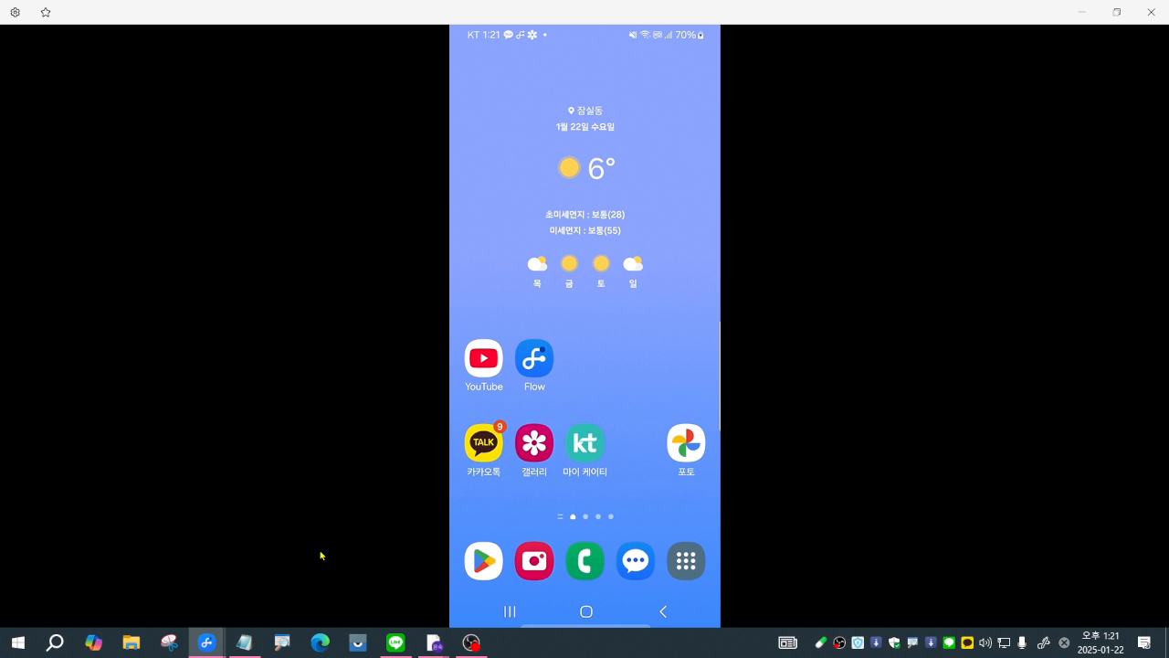
Step: Open the Play Store on the phone and run the recent app search "챗gpt"
{"action": "left_click", "coordinate": [477, 574]}
{"action": "left_click", "coordinate": [484, 566]}
{"action": "left_click", "coordinate": [485, 566]}
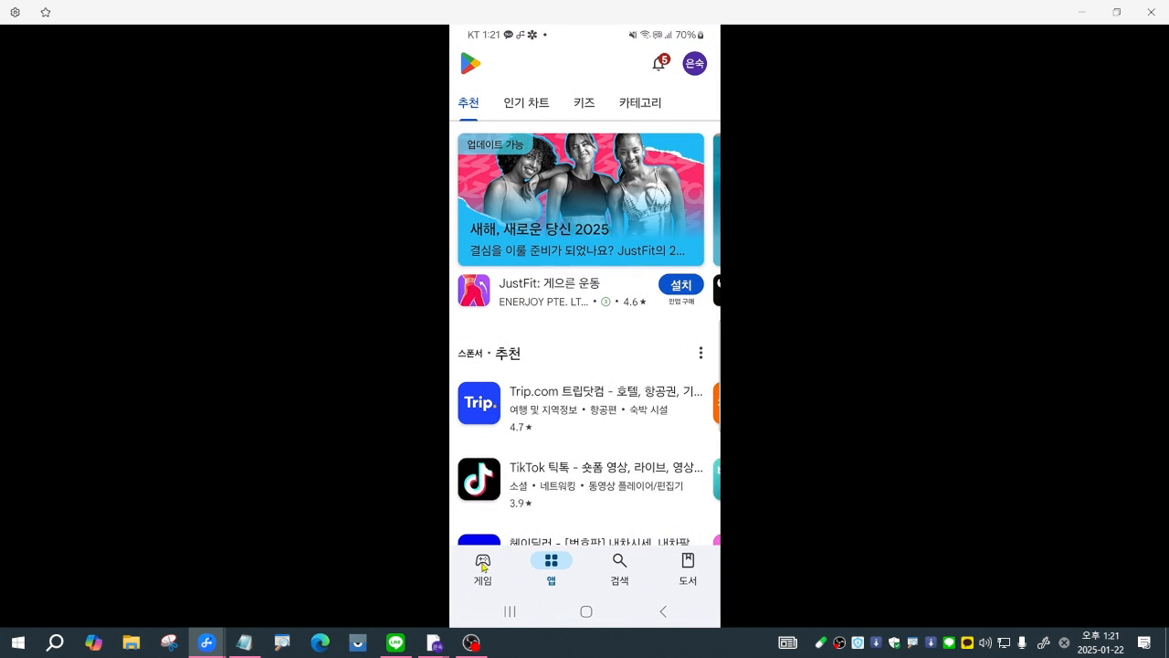
{"action": "left_click", "coordinate": [618, 574]}
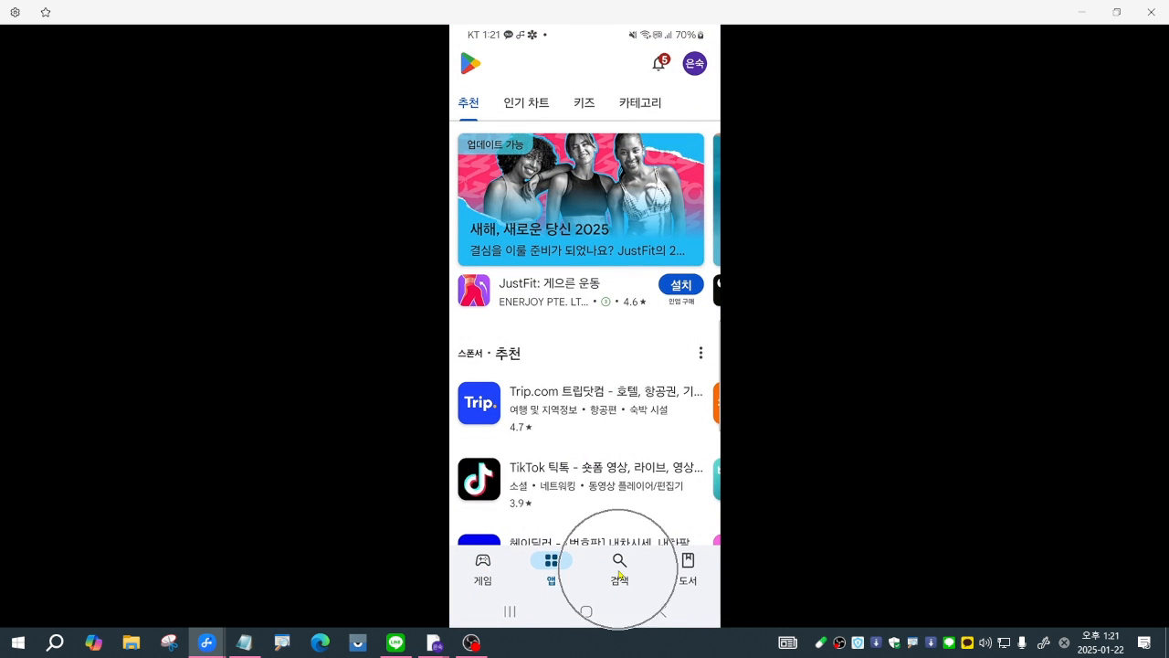
{"action": "left_click", "coordinate": [619, 573]}
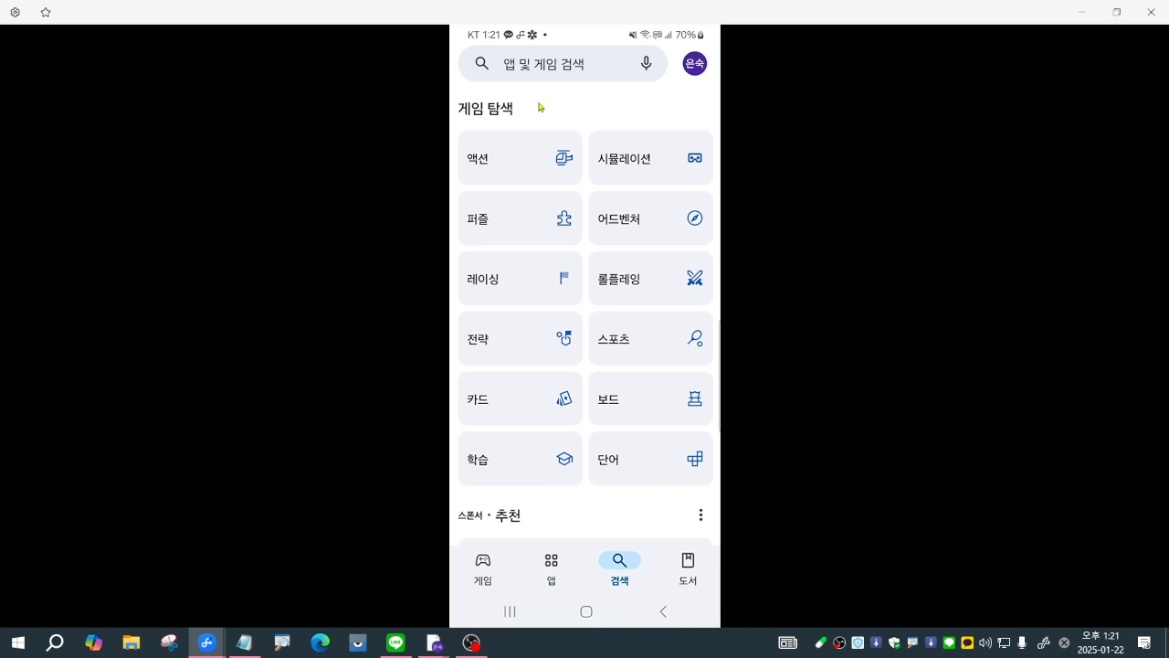
{"action": "left_click", "coordinate": [527, 72]}
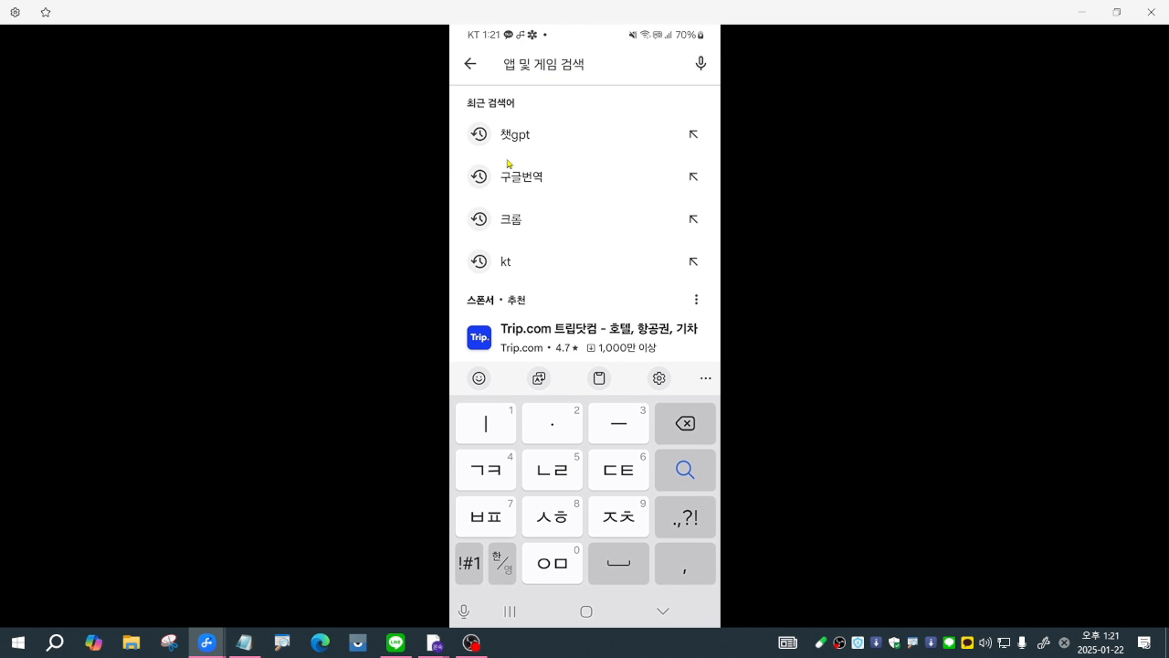
{"action": "left_click", "coordinate": [513, 144]}
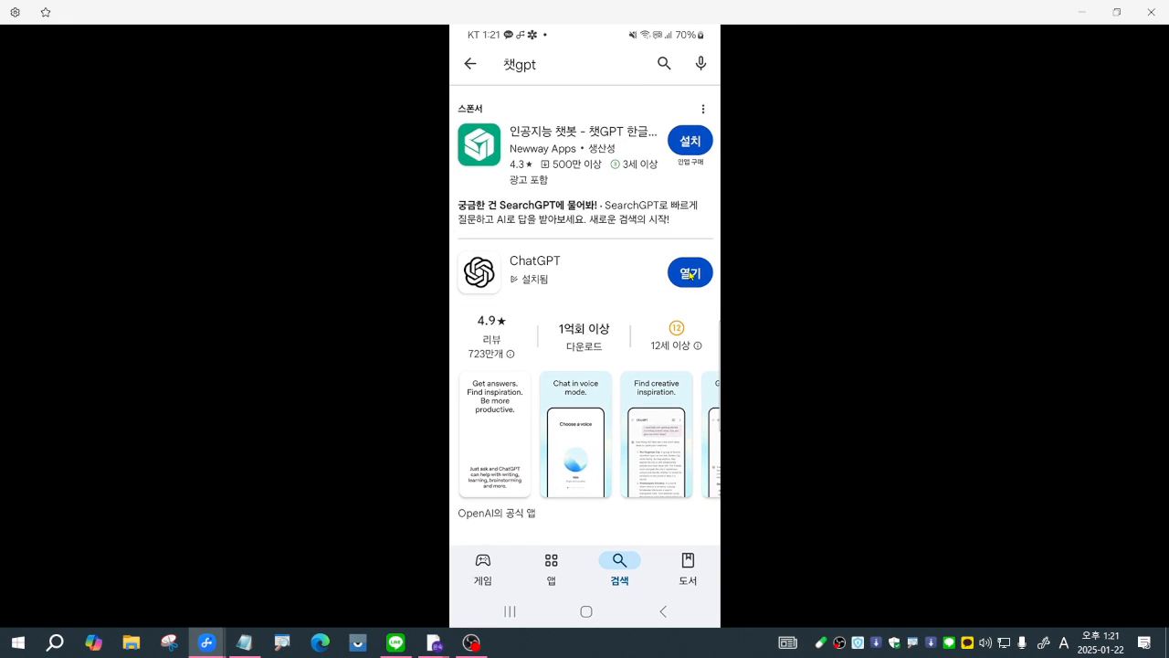
Step: Open the installed ChatGPT app and sign up by continuing with a Google account
{"action": "left_click", "coordinate": [858, 497]}
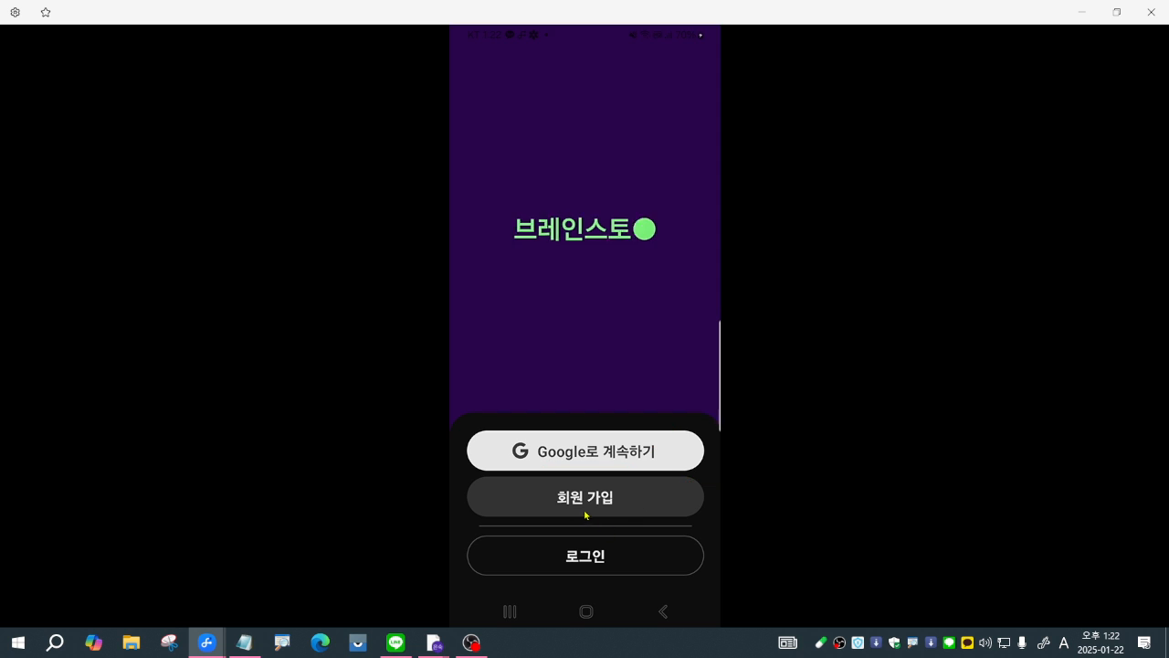
{"action": "left_click", "coordinate": [582, 502]}
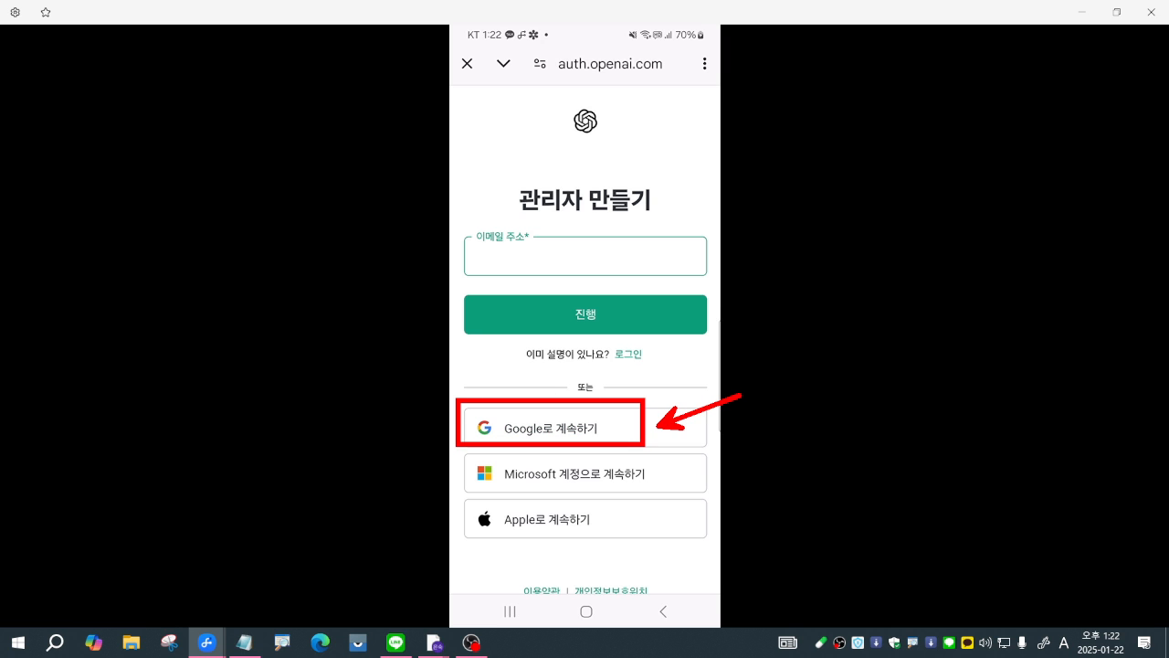
{"action": "left_click", "coordinate": [568, 438]}
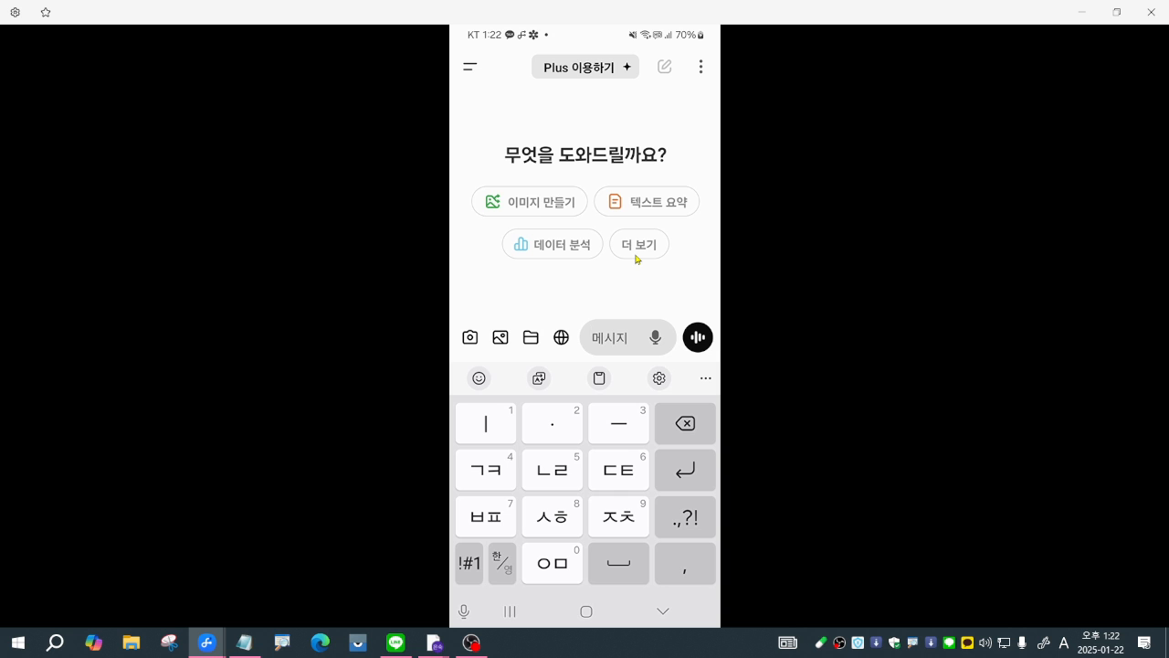
Step: Restore the phone window to its smaller size and add the line "생년월일" beneath "1. 가입" in Notepad
{"action": "left_click", "coordinate": [1115, 14]}
{"action": "left_click", "coordinate": [941, 129]}
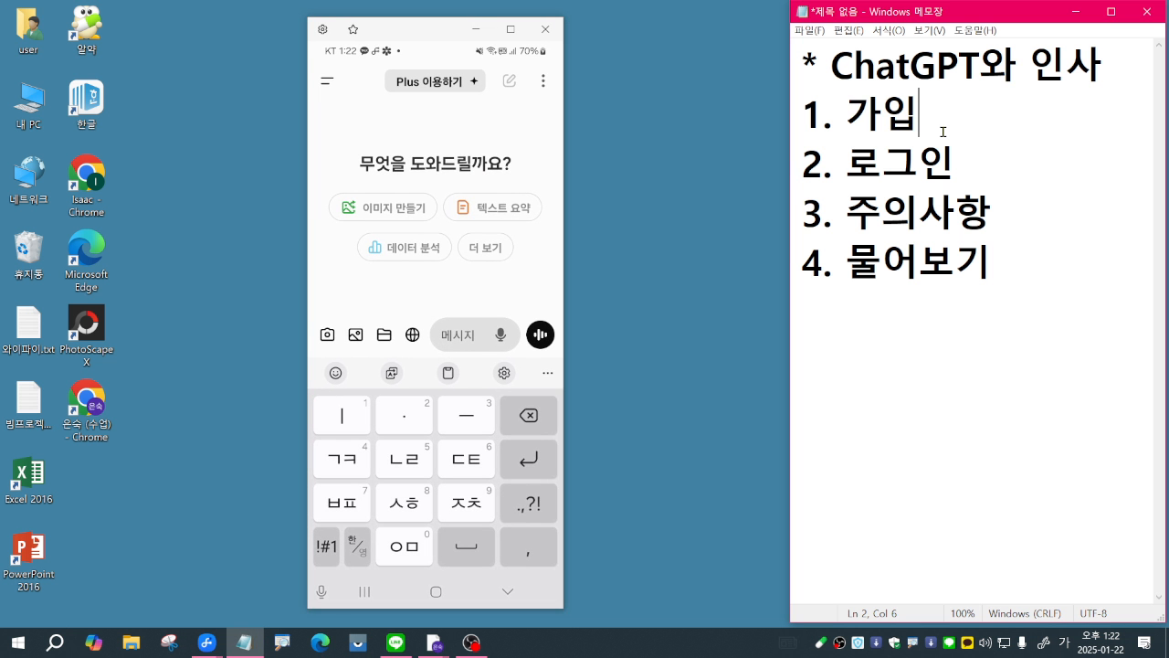
{"action": "key", "text": "Return"}
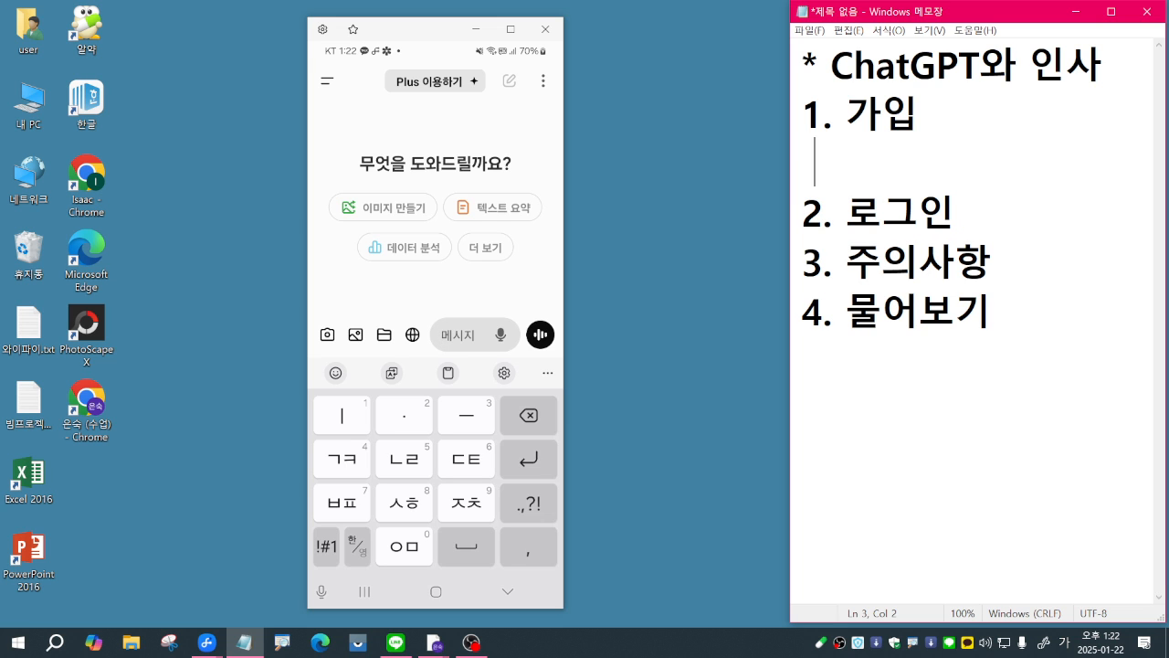
{"action": "type", "text": "생ㅇ"}
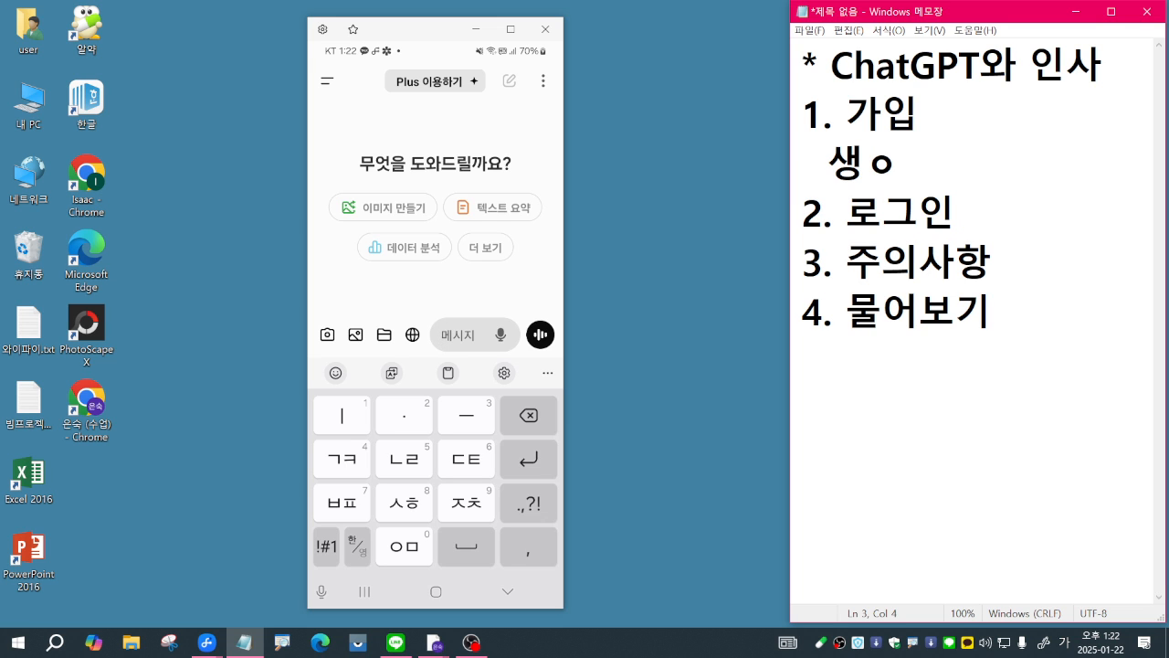
{"action": "key", "text": "BackSpace"}
{"action": "type", "text": "년우"}
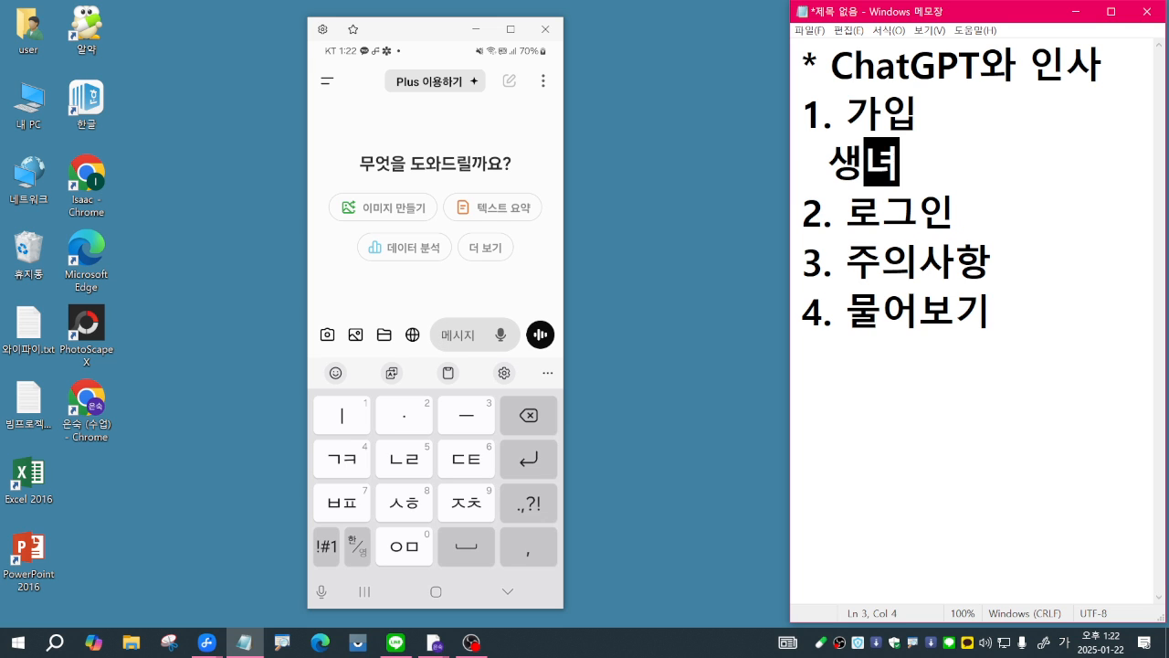
{"action": "type", "text": "ㄹ일"}
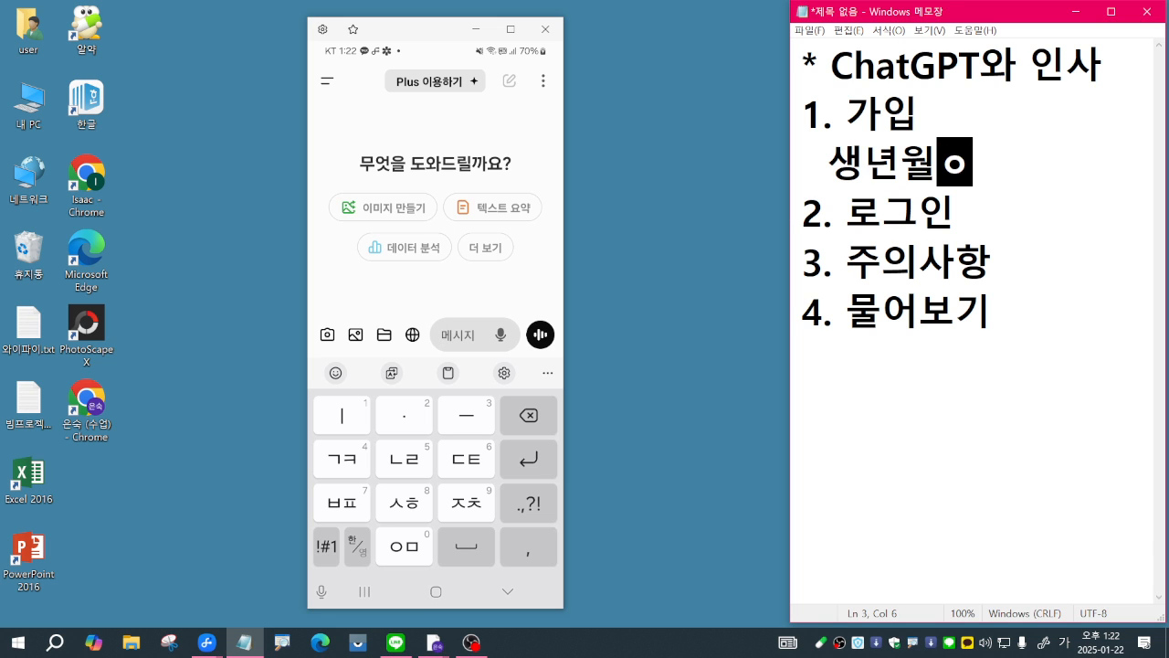
Step: Add the format hint "(일/월/년도)" on a new line beneath "생년월일"
{"action": "key", "text": "Return"}
{"action": "type", "text": "("}
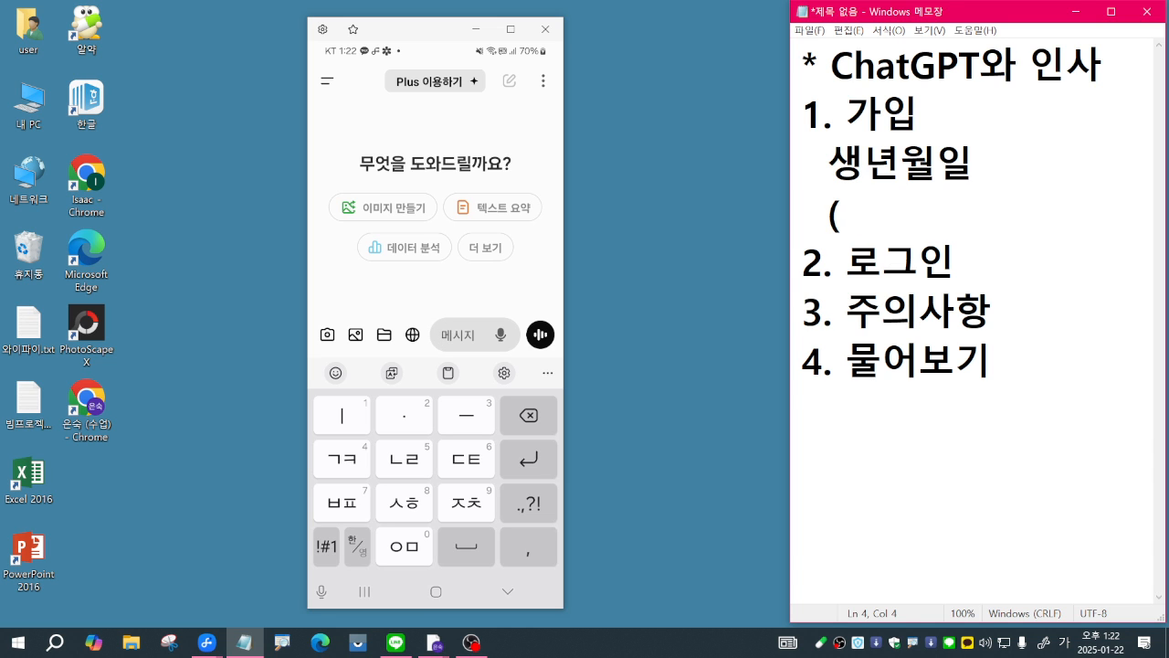
{"action": "type", "text": "일/"}
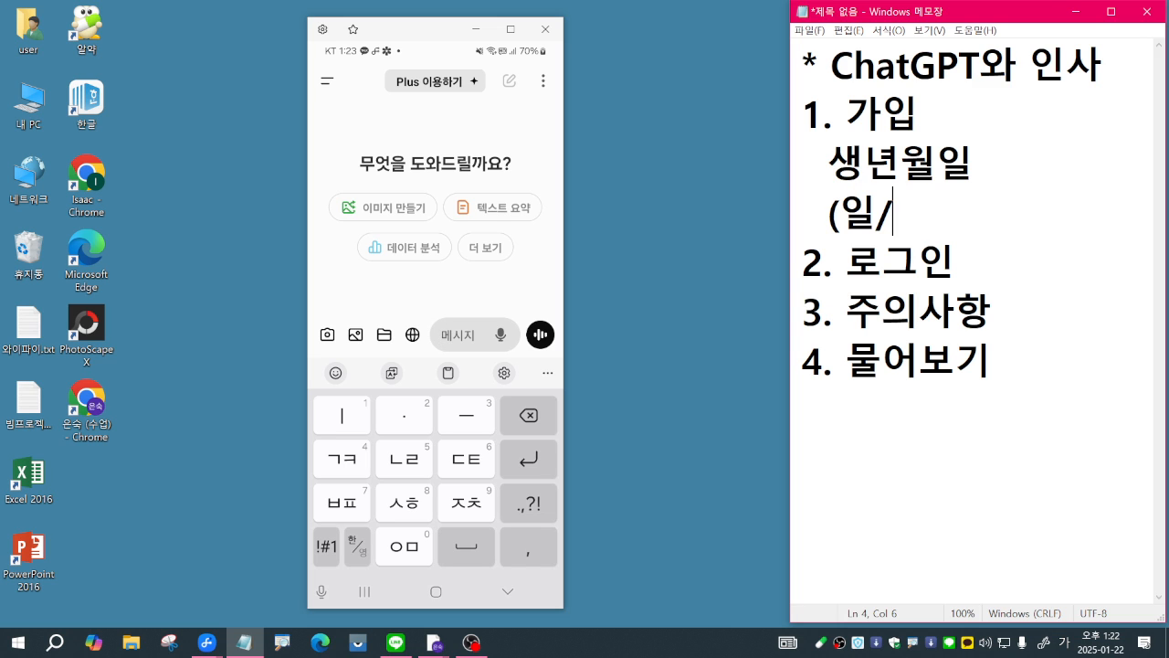
{"action": "type", "text": "월"}
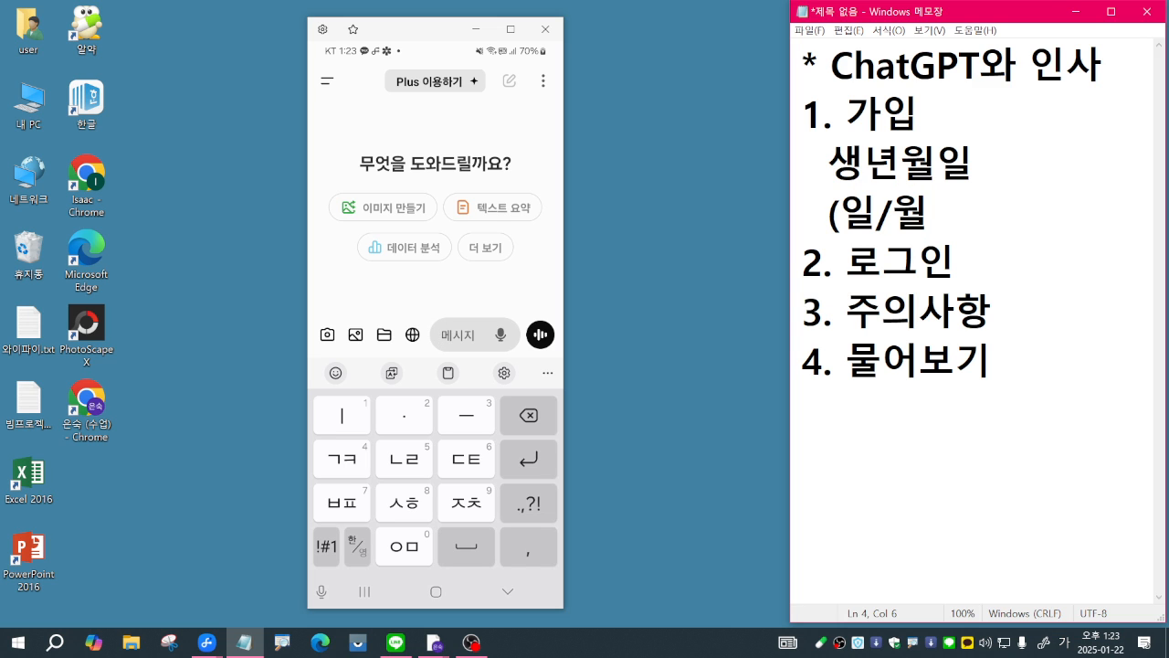
{"action": "type", "text": "/년도)"}
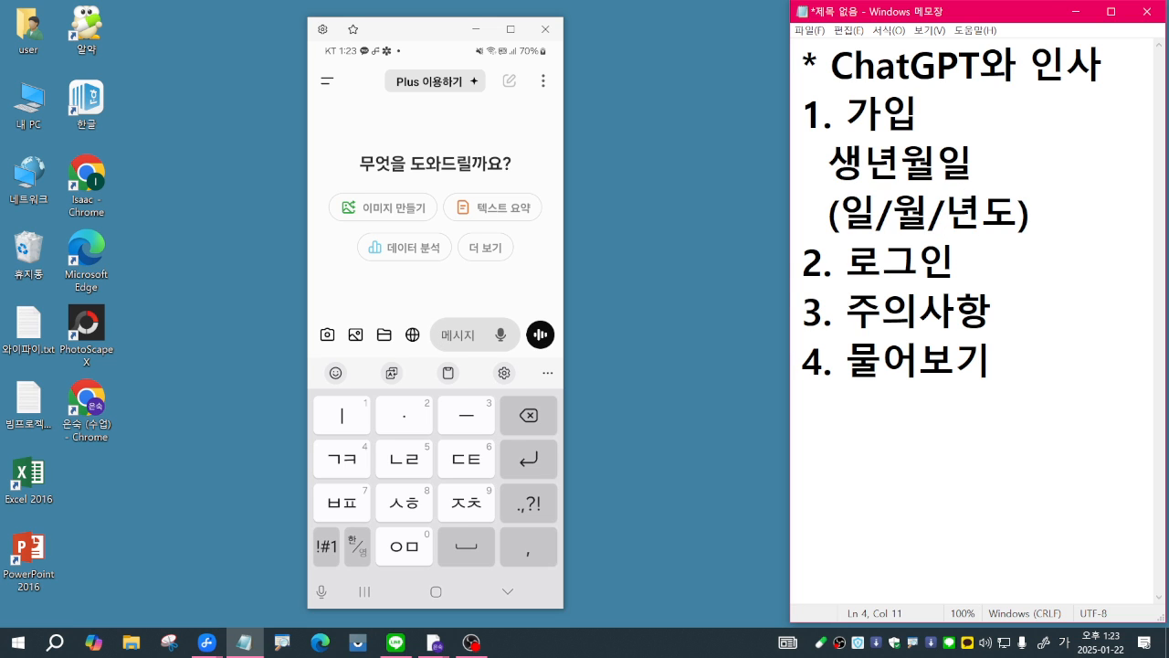
Step: Add a sample birth date beneath the format hint, as digits only in day, month, year order
{"action": "key", "text": "Return"}
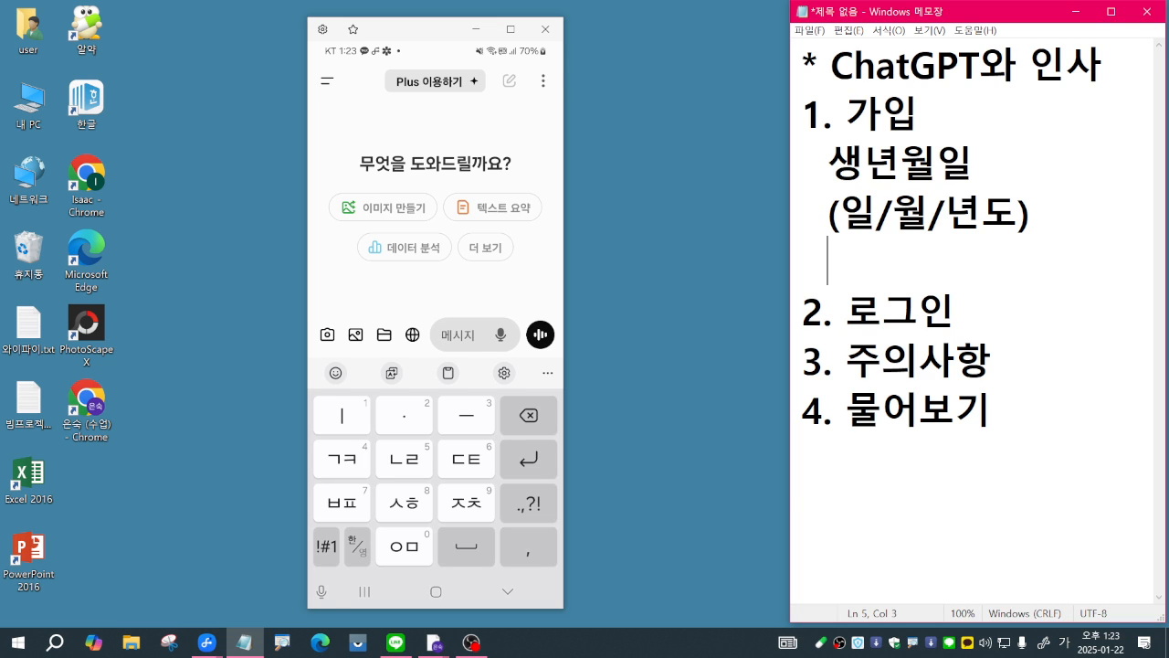
{"action": "type", "text": "05"}
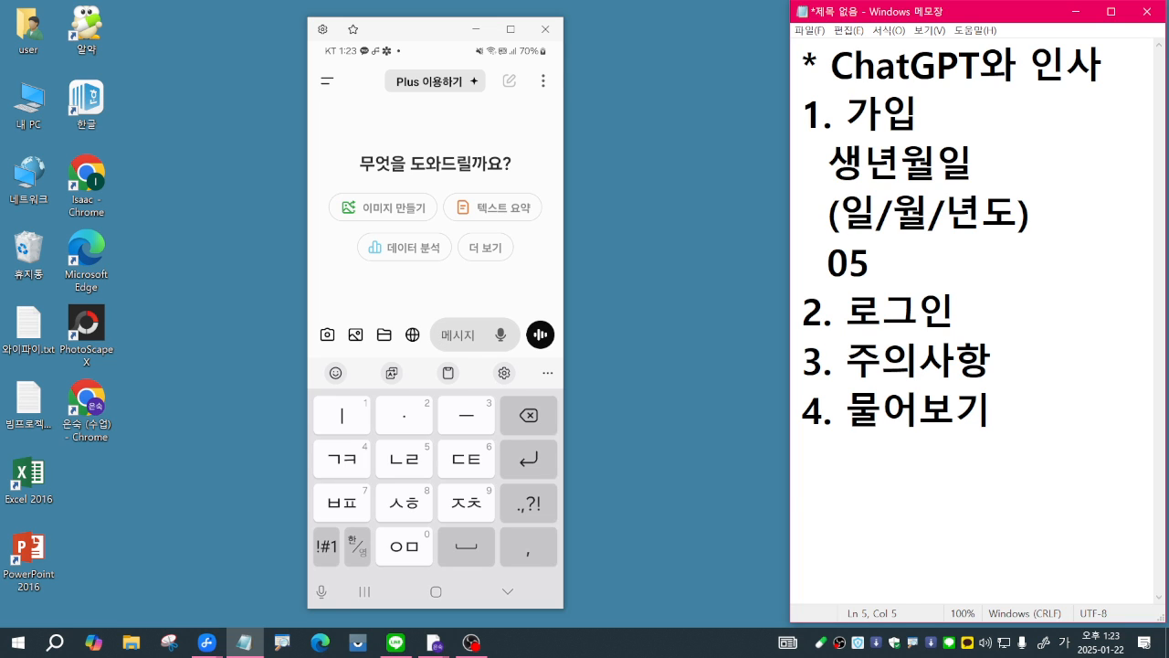
{"action": "type", "text": "03"}
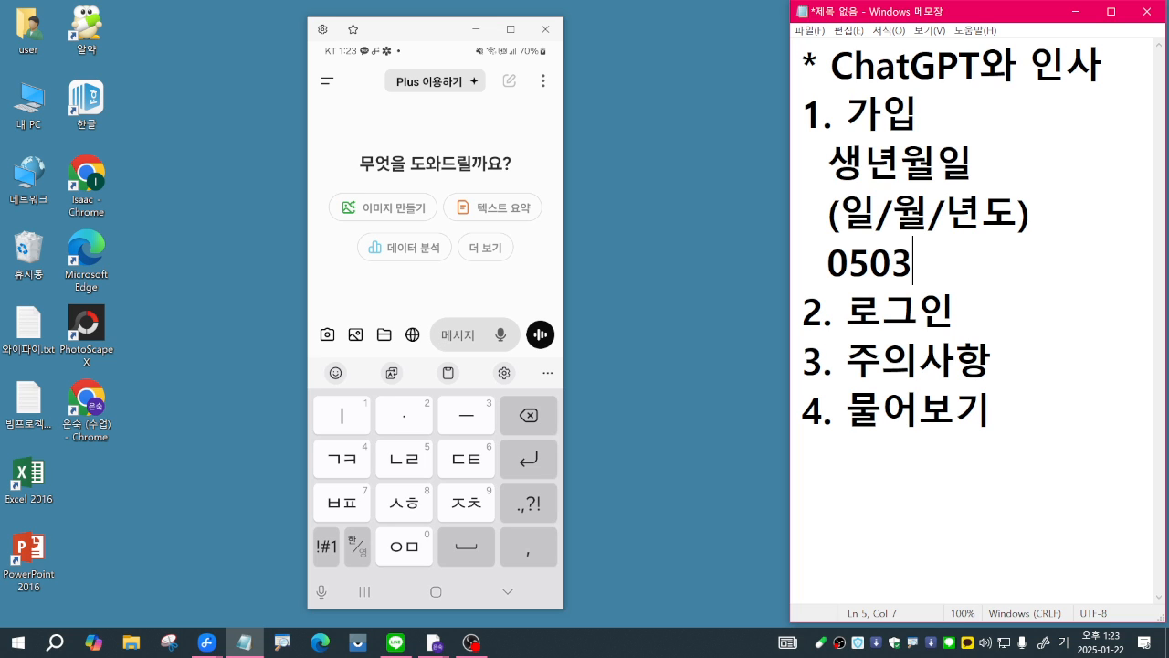
{"action": "type", "text": "1950"}
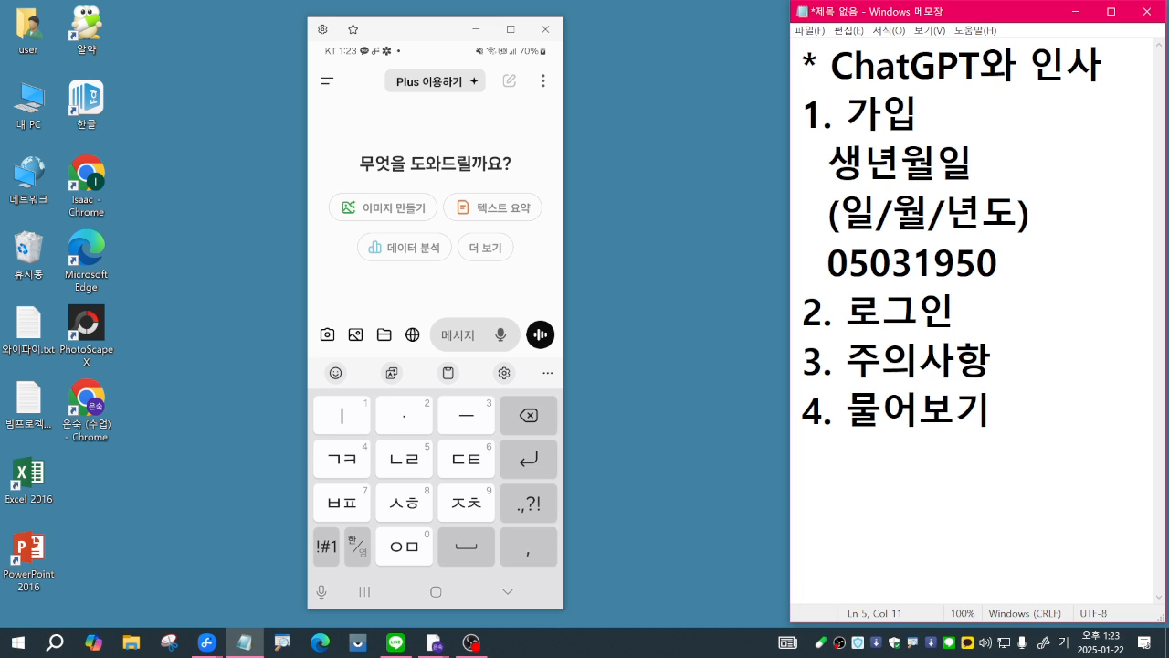
Step: Insert slashes between the day, month and year of the sample birth date
{"action": "left_click", "coordinate": [872, 272]}
{"action": "type", "text": "/"}
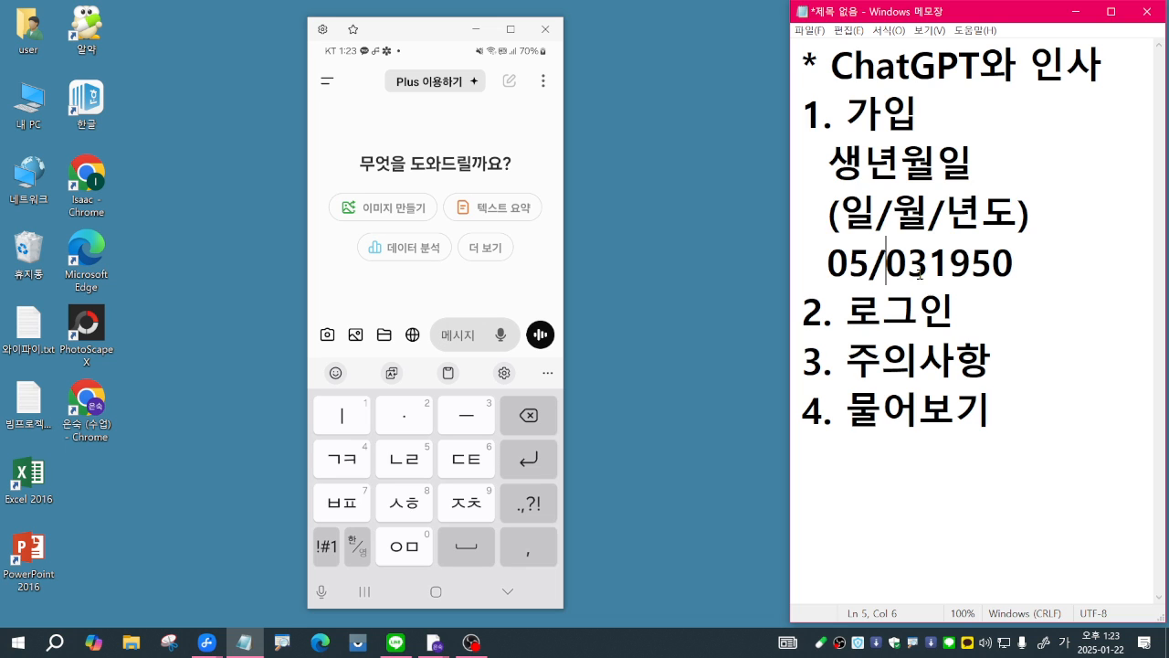
{"action": "left_click", "coordinate": [931, 267]}
{"action": "type", "text": "/"}
{"action": "left_click", "coordinate": [1032, 272]}
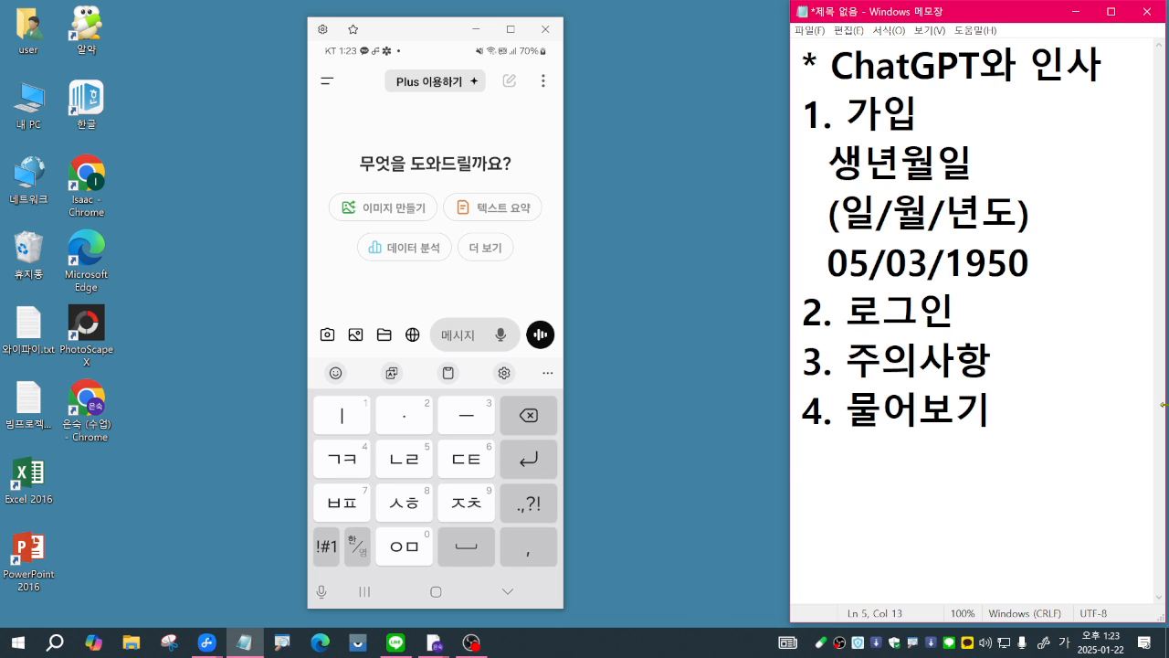
Step: Add the same sample birth date on a new line in year-month-day order with hyphens, followed by an empty line
{"action": "key", "text": "Return"}
{"action": "type", "text": "1"}
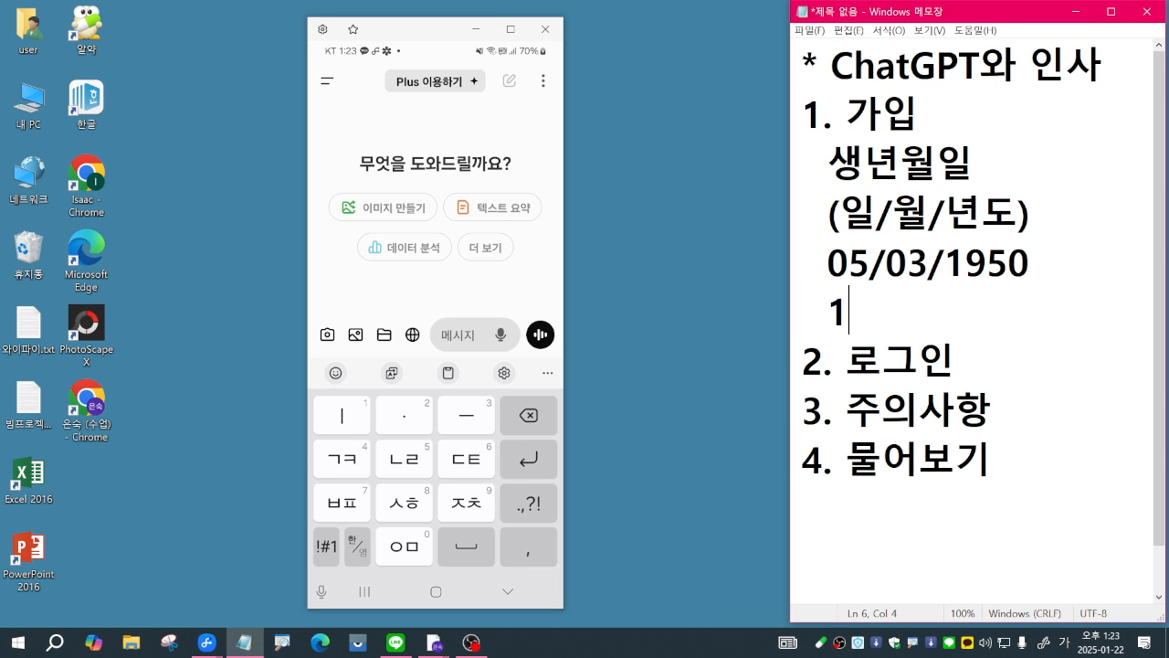
{"action": "type", "text": "950-"}
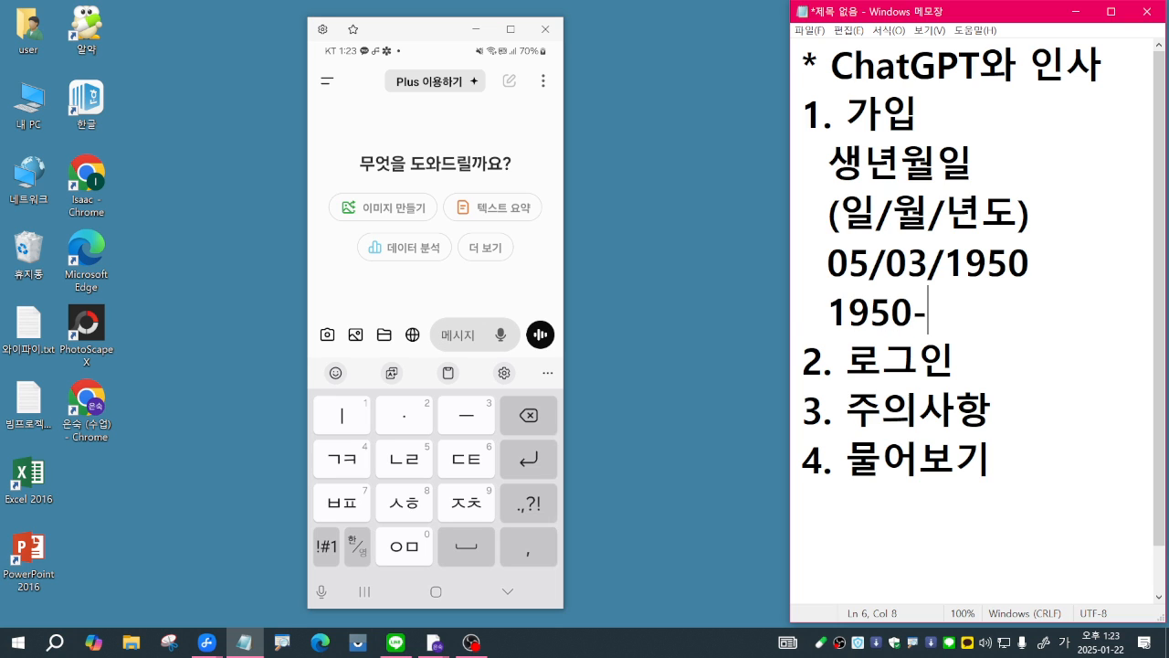
{"action": "type", "text": "3-5"}
{"action": "key", "text": "Return"}
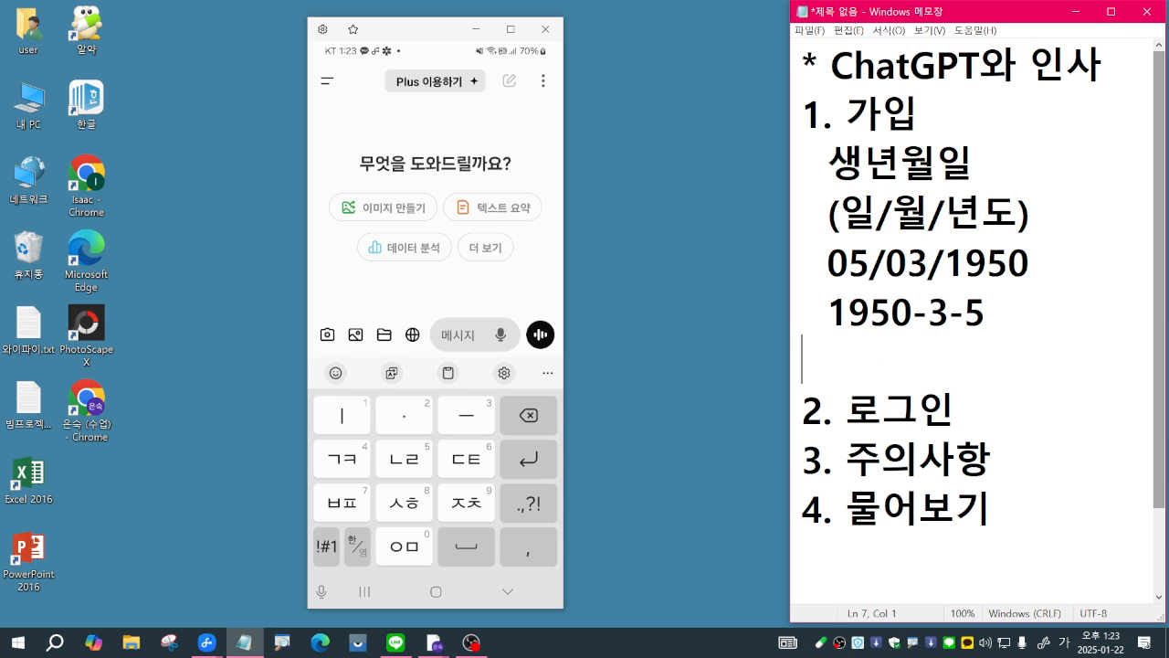
Step: Remove both slashes from the day-month-year sample birth date so it is written as digits only
{"action": "left_click_drag", "start_coordinate": [826, 319], "coordinate": [1040, 326]}
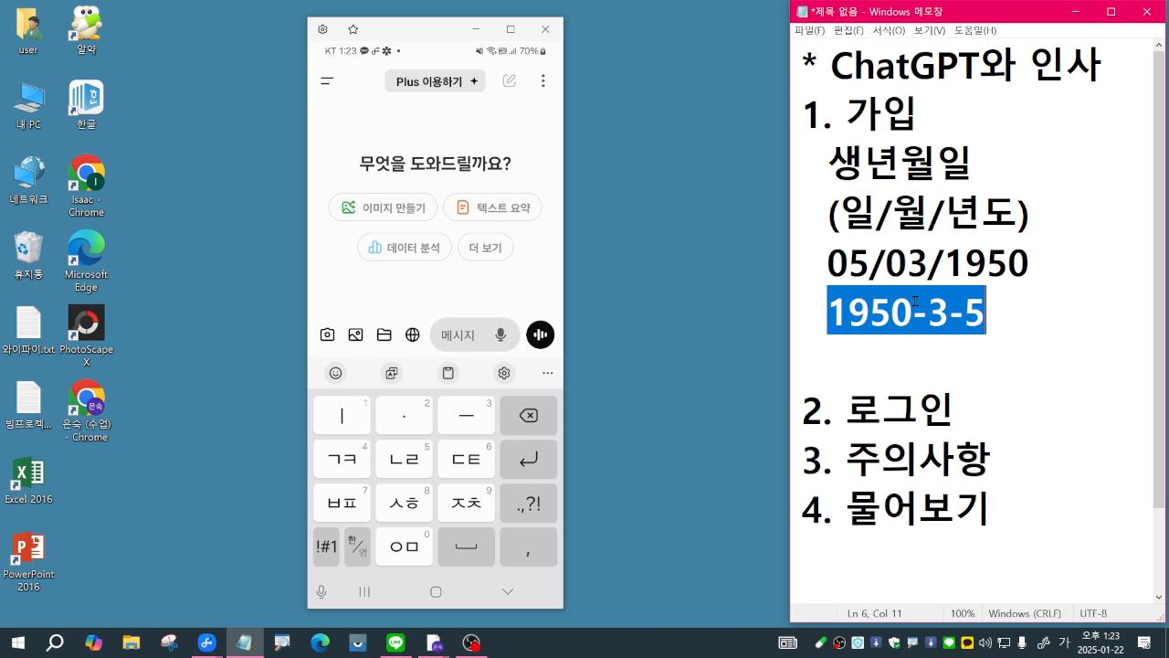
{"action": "left_click_drag", "start_coordinate": [819, 260], "coordinate": [1035, 266]}
{"action": "left_click", "coordinate": [875, 263]}
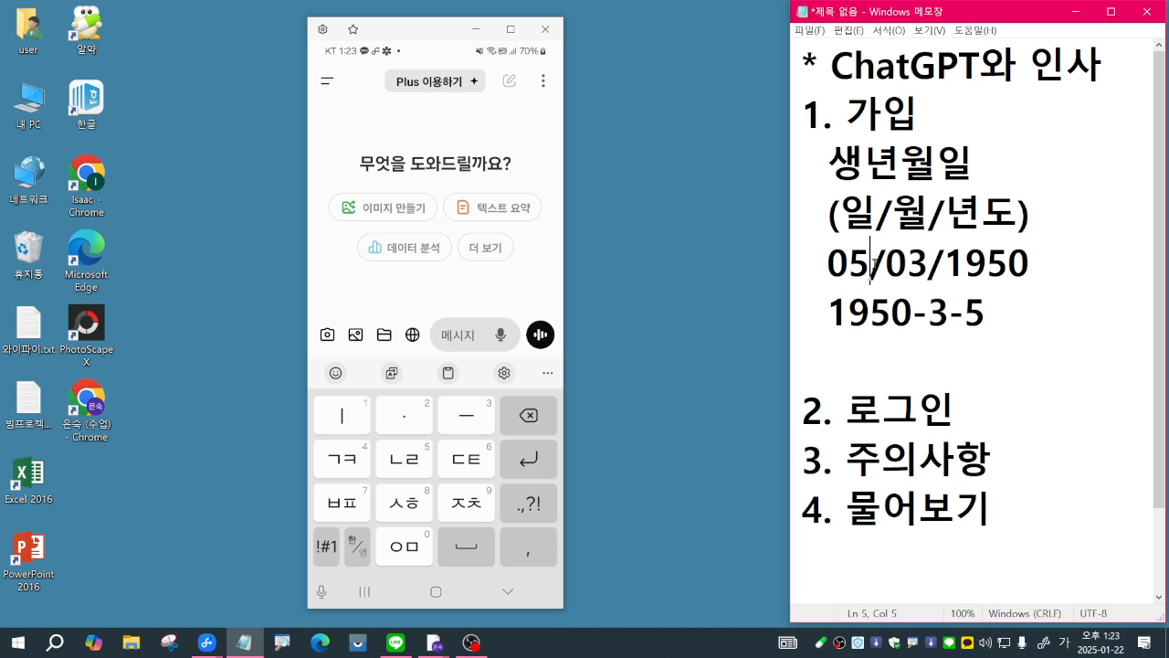
{"action": "key", "text": "Delete"}
{"action": "left_click", "coordinate": [913, 276]}
{"action": "key", "text": "Delete"}
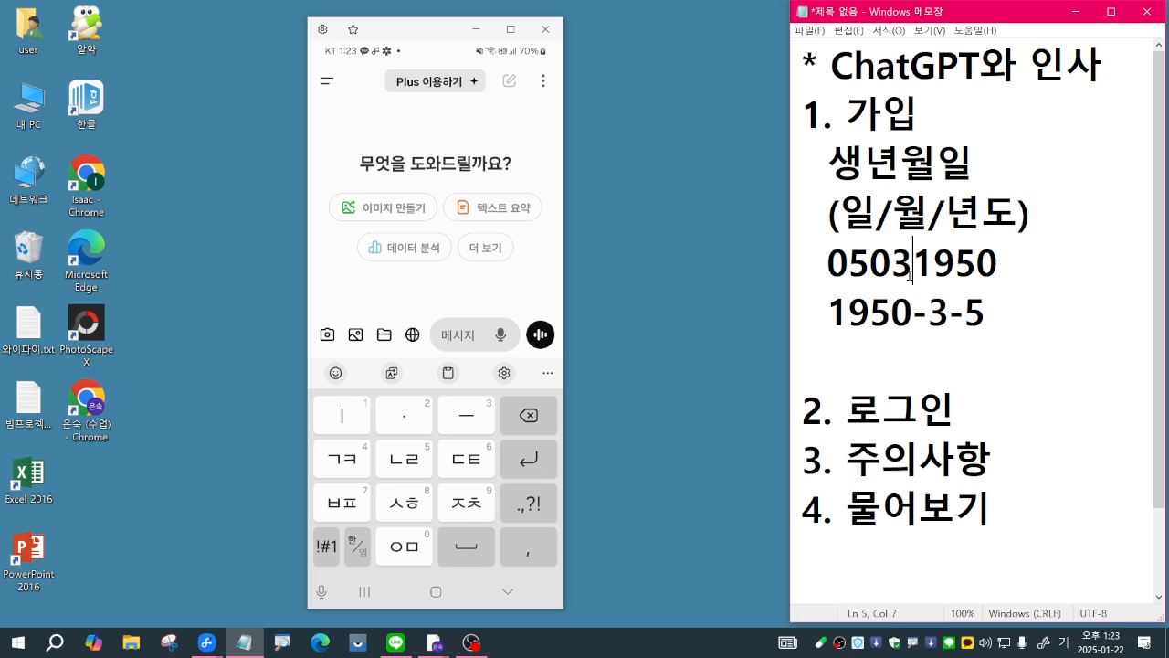
{"action": "left_click", "coordinate": [1023, 266]}
{"action": "left_click_drag", "start_coordinate": [827, 265], "coordinate": [999, 265]}
{"action": "left_click", "coordinate": [986, 316]}
{"action": "left_click", "coordinate": [843, 366]}
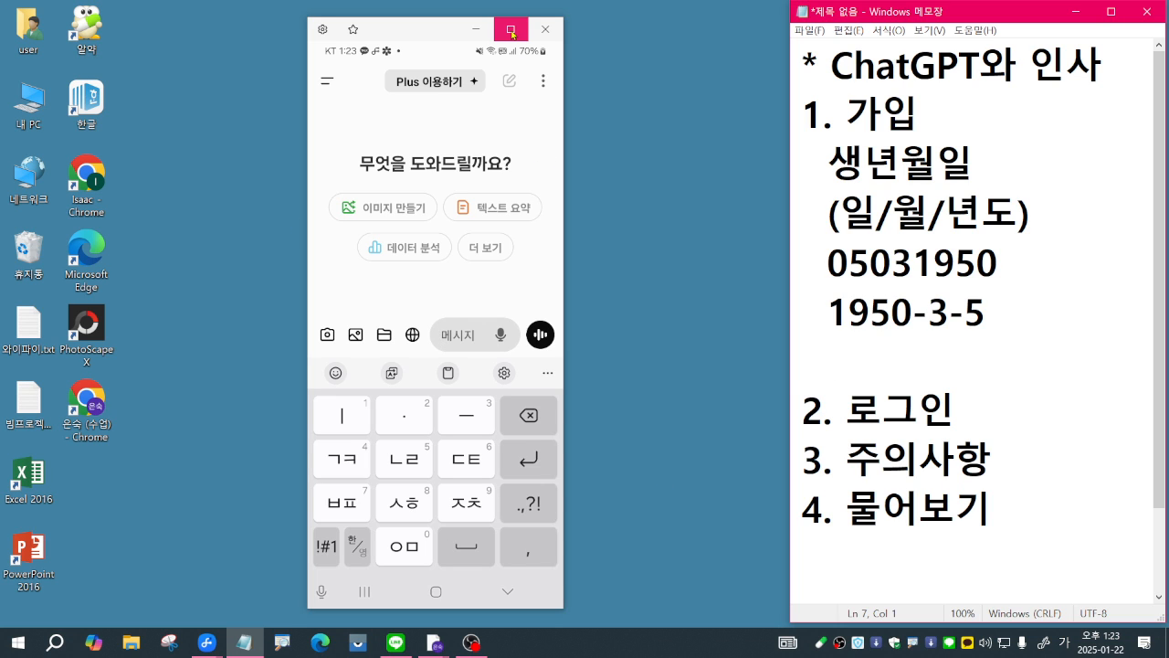
{"action": "left_click_drag", "start_coordinate": [845, 112], "coordinate": [934, 115]}
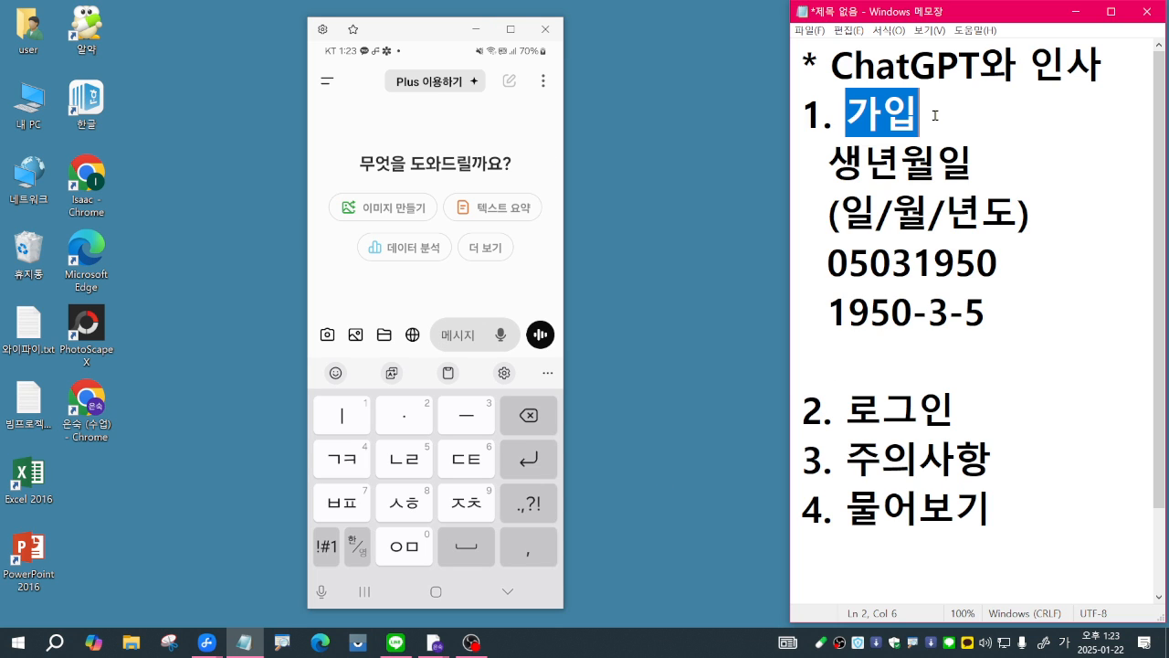
Step: Add the line "구글로 계속" beneath "1. 가입", indented to match the 생년월일 line
{"action": "left_click", "coordinate": [934, 115]}
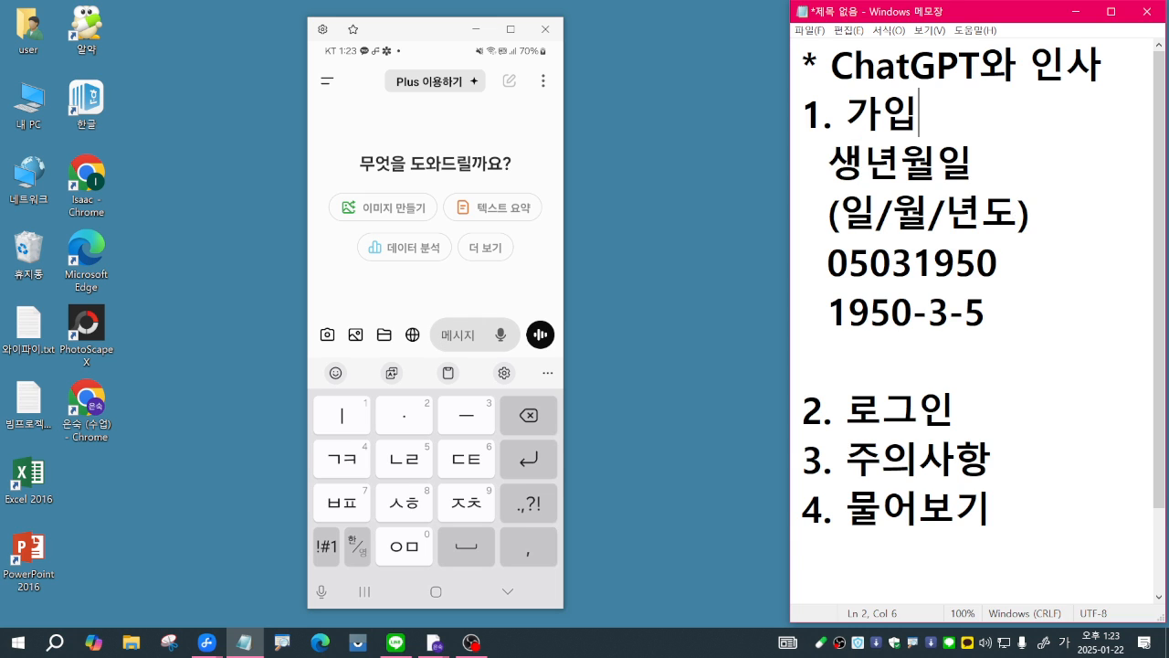
{"action": "key", "text": "Return"}
{"action": "type", "text": "구"}
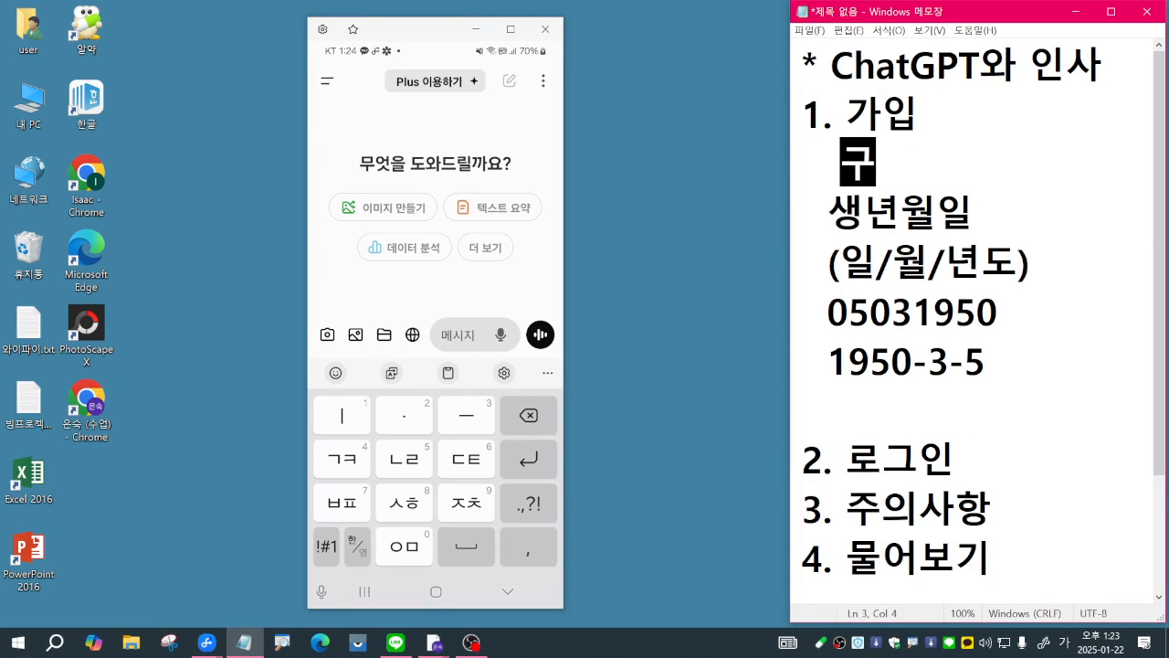
{"action": "type", "text": "글로 겟"}
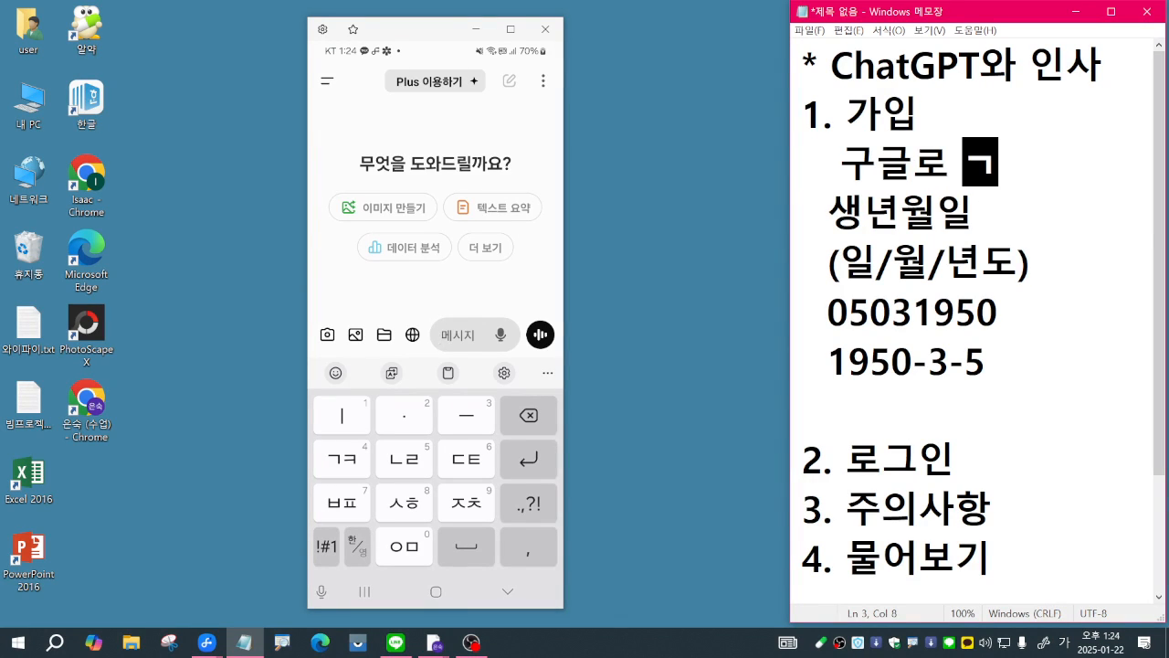
{"action": "type", "text": "속"}
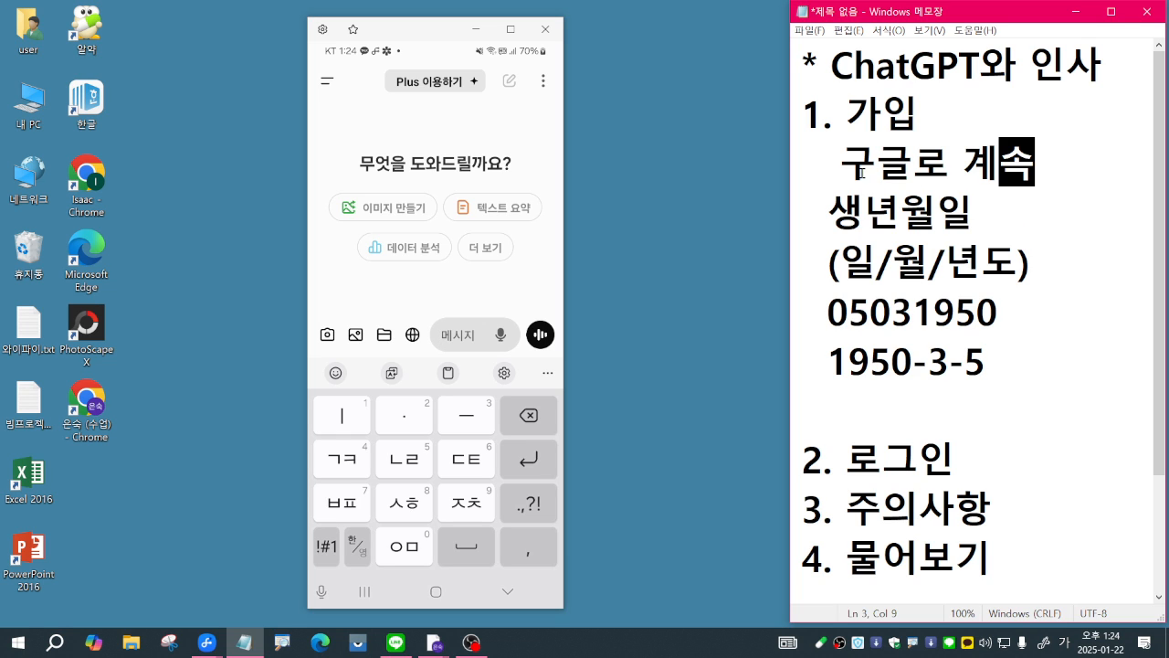
{"action": "left_click", "coordinate": [830, 205]}
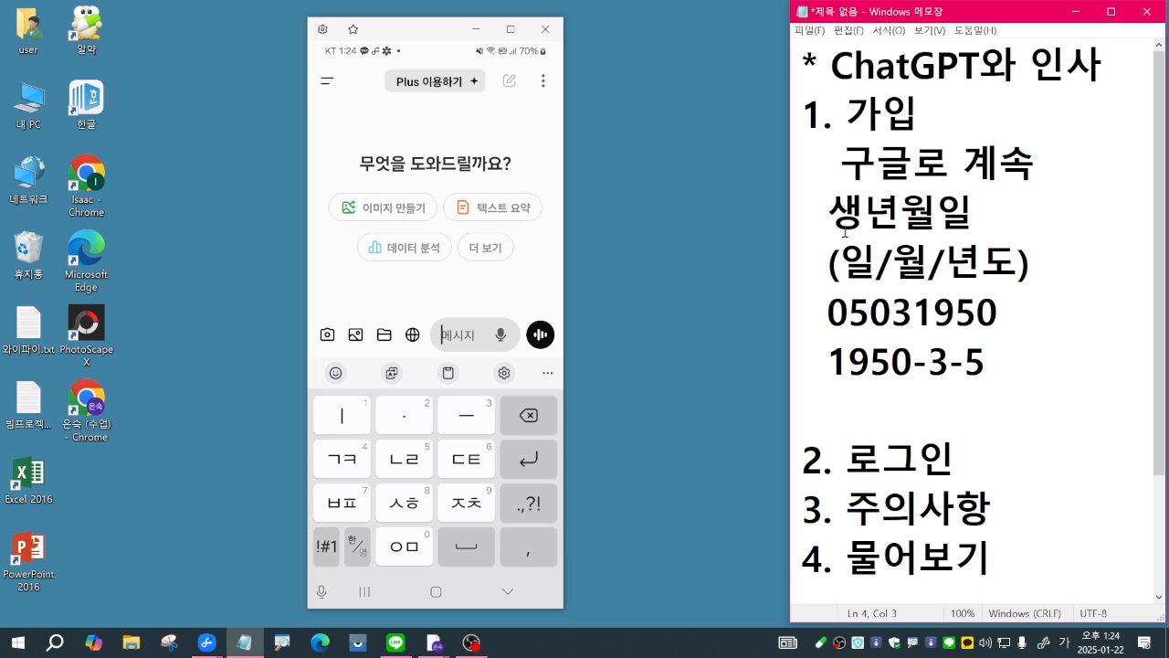
{"action": "left_click", "coordinate": [842, 164]}
{"action": "key", "text": "BackSpace"}
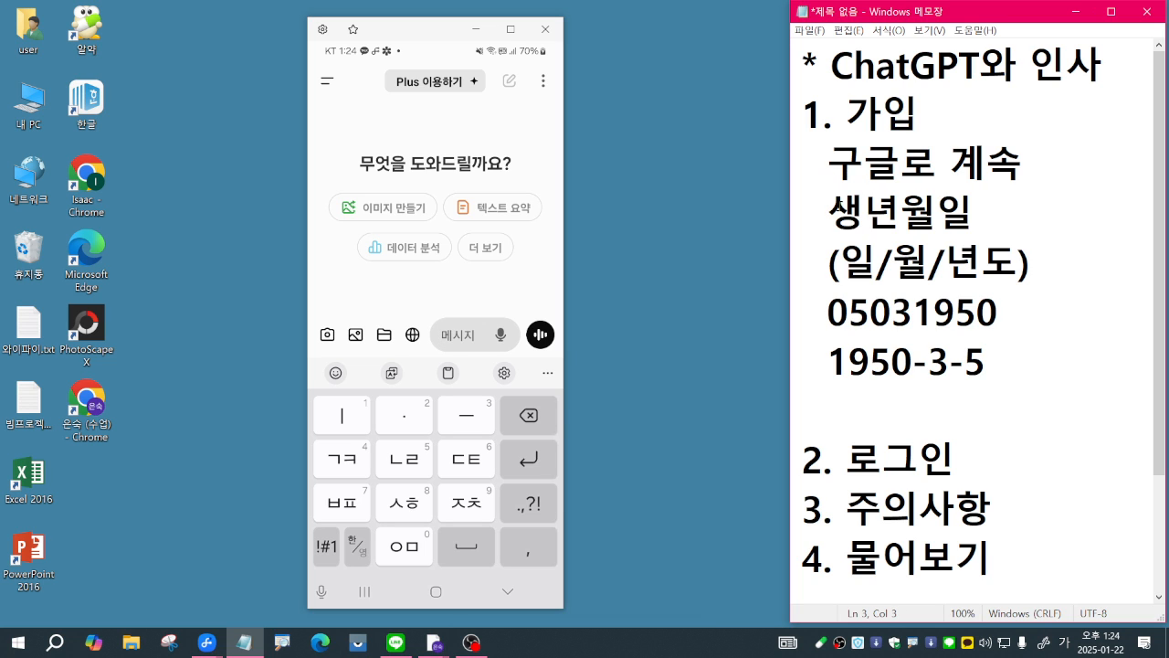
Step: Highlight the birth date format hint and the two sample birth dates in turn to compare their formats
{"action": "left_click_drag", "start_coordinate": [840, 265], "coordinate": [1014, 265]}
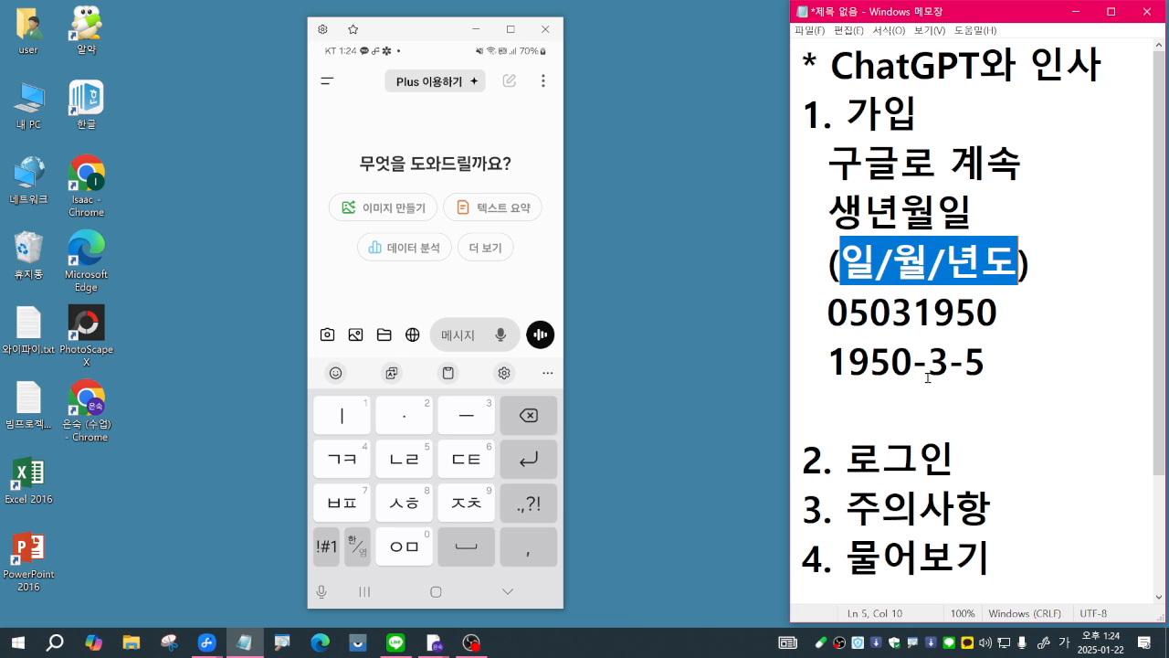
{"action": "left_click_drag", "start_coordinate": [828, 313], "coordinate": [1010, 319]}
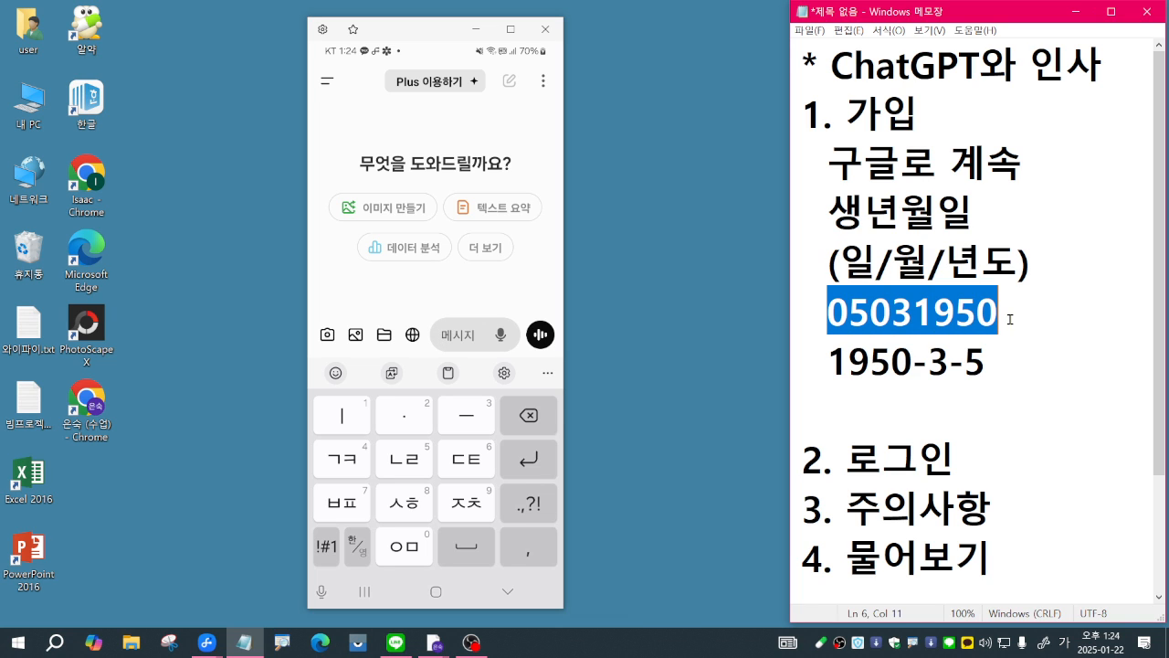
{"action": "left_click", "coordinate": [1015, 362]}
{"action": "left_click_drag", "start_coordinate": [829, 365], "coordinate": [1003, 366]}
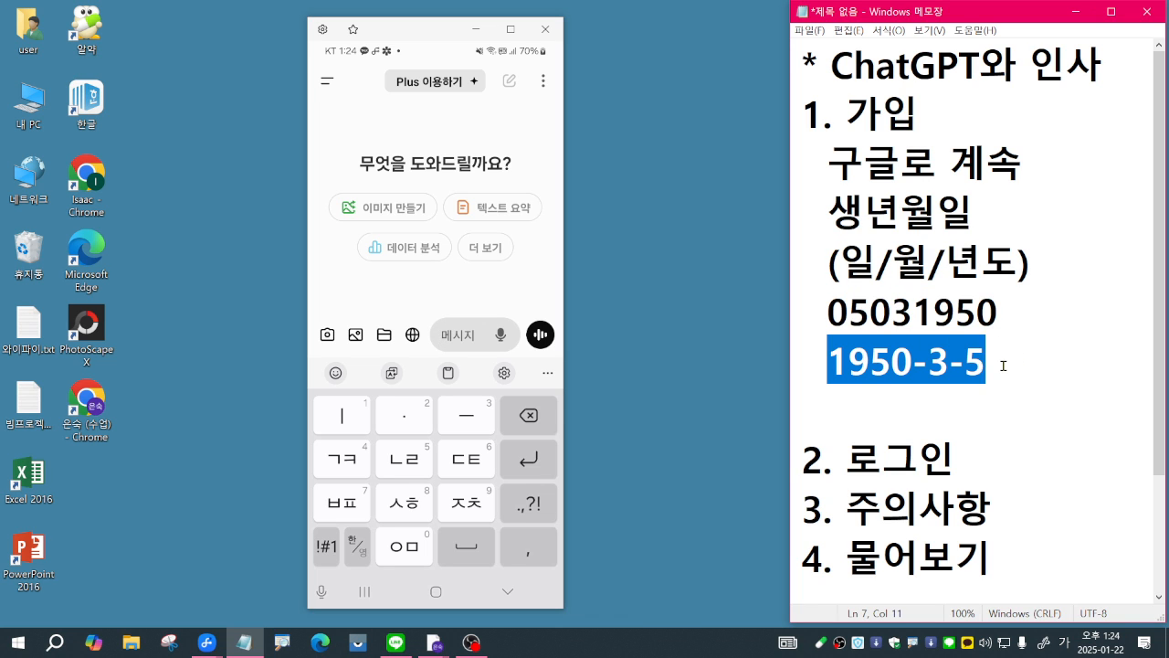
{"action": "left_click", "coordinate": [1003, 365]}
{"action": "left_click_drag", "start_coordinate": [829, 315], "coordinate": [1005, 318]}
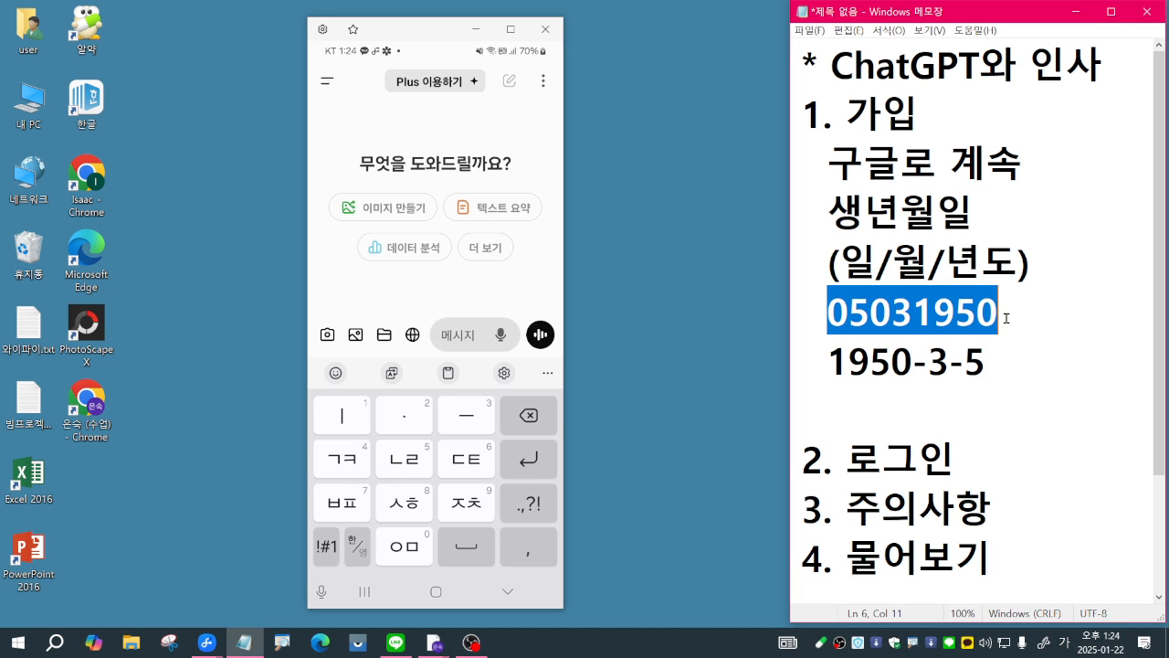
{"action": "left_click", "coordinate": [1010, 365]}
{"action": "left_click", "coordinate": [835, 411]}
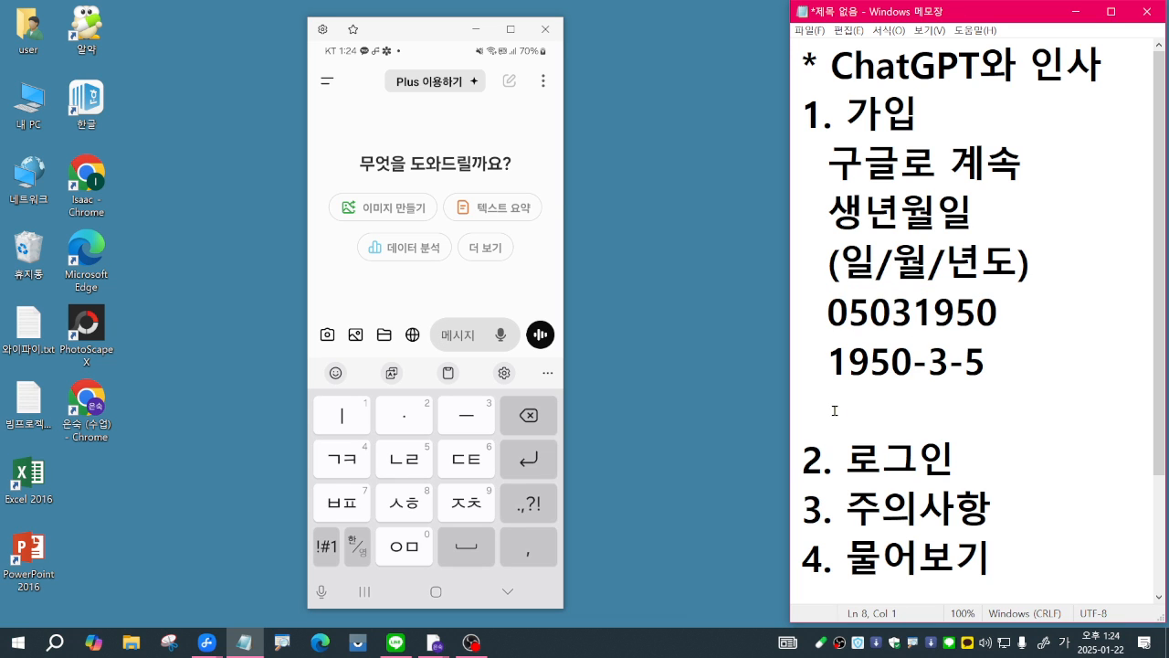
Step: Minimize the phone mirror and switch to a maximized Chrome window opened with the class profile
{"action": "left_click", "coordinate": [511, 29]}
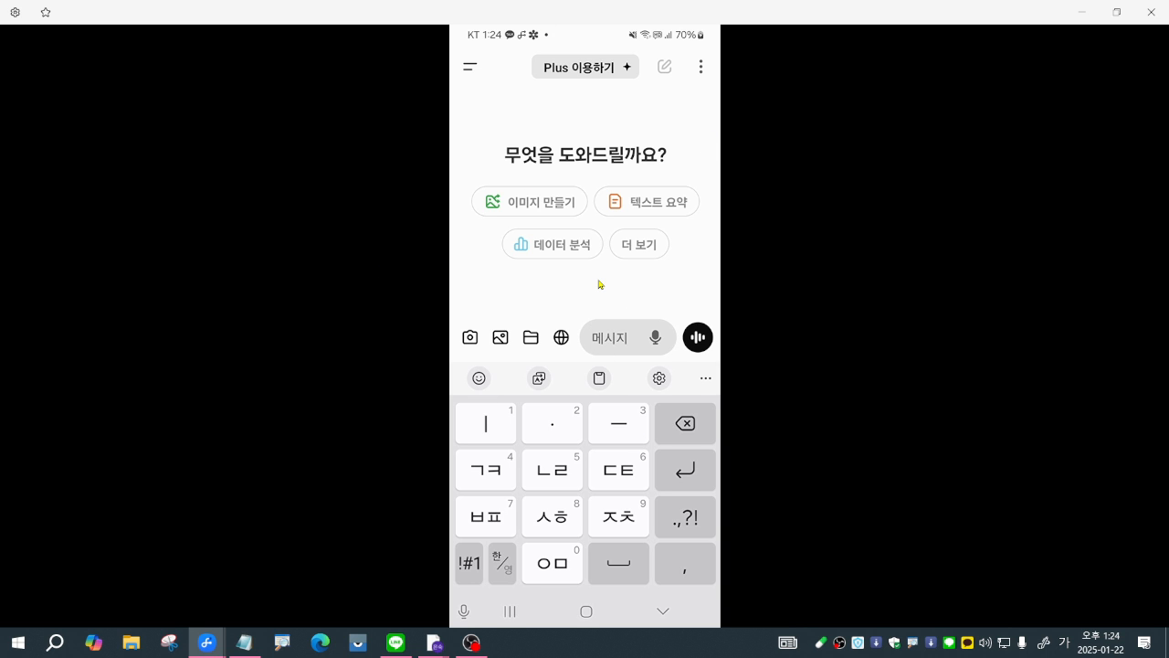
{"action": "left_click", "coordinate": [1080, 14]}
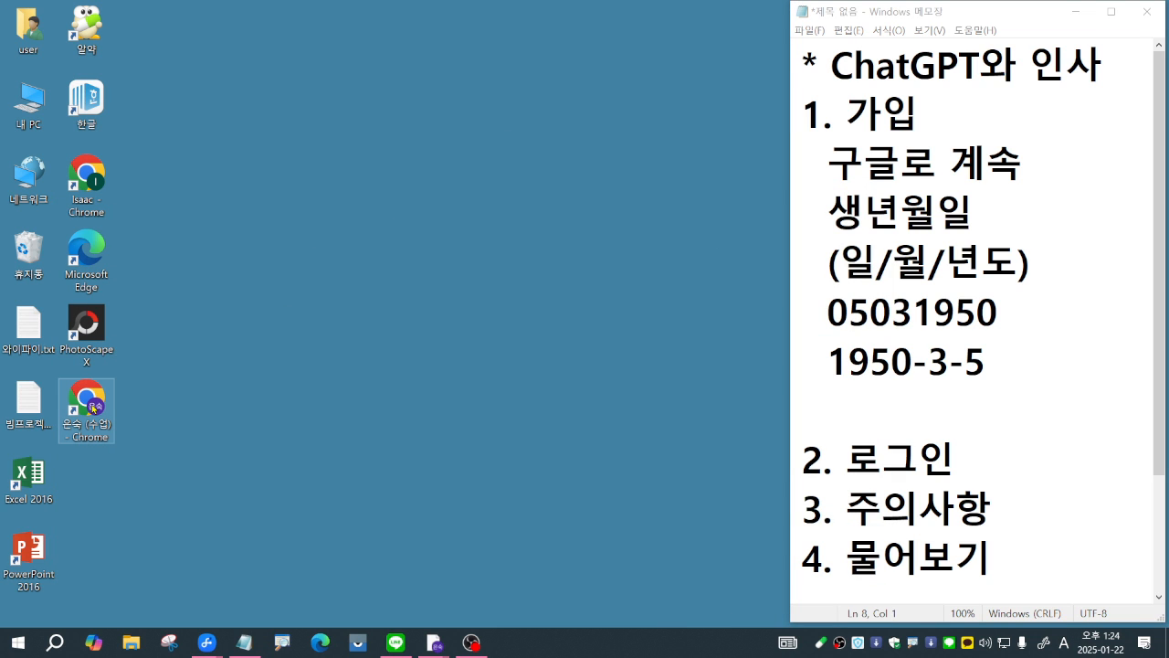
{"action": "double_click", "coordinate": [92, 408]}
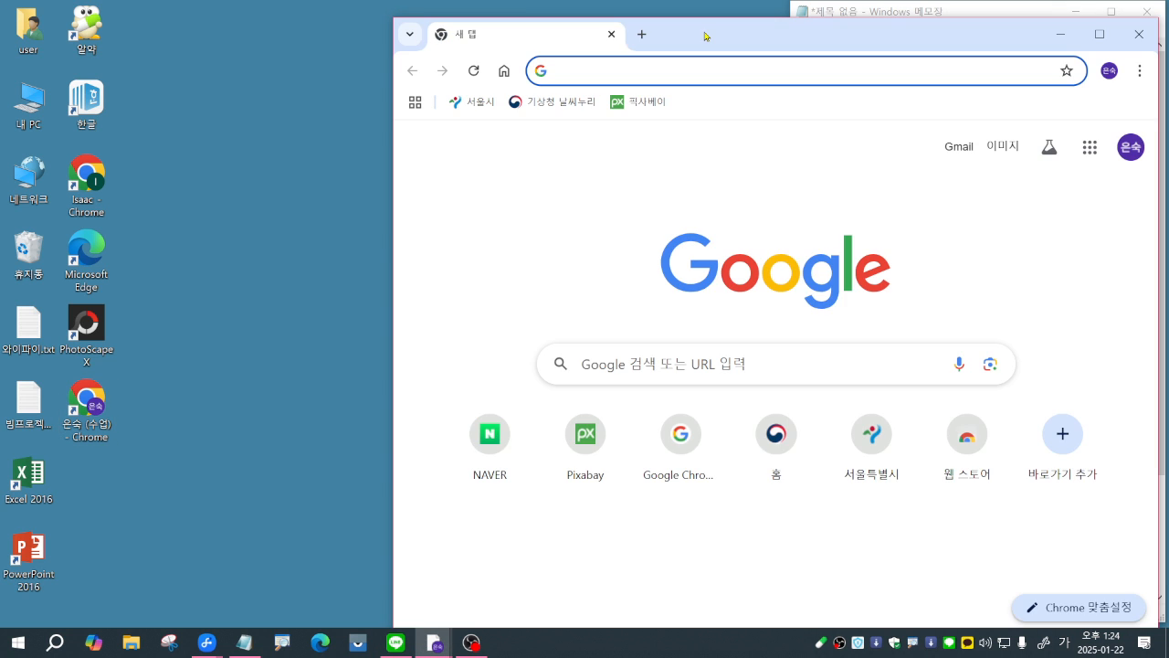
{"action": "double_click", "coordinate": [709, 22]}
{"action": "key", "text": "ctrl"}
{"action": "key", "text": "ctrl"}
{"action": "key", "text": "ctrl"}
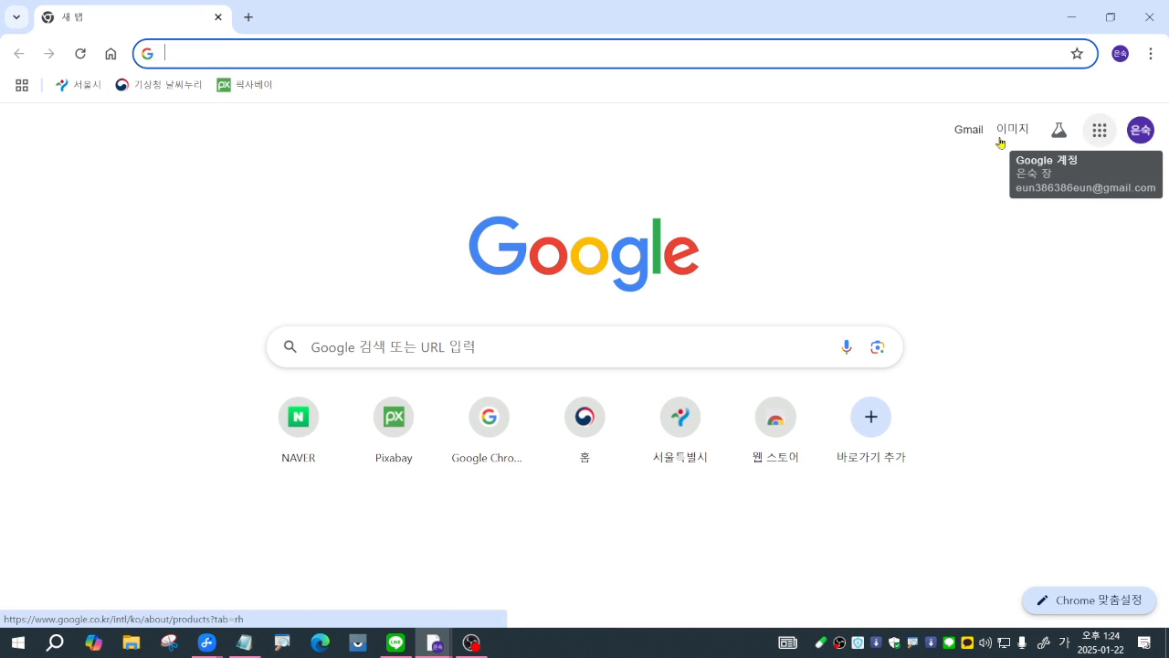
Step: Search Google for "챗gpt" using the suggested query
{"action": "type", "text": "채"}
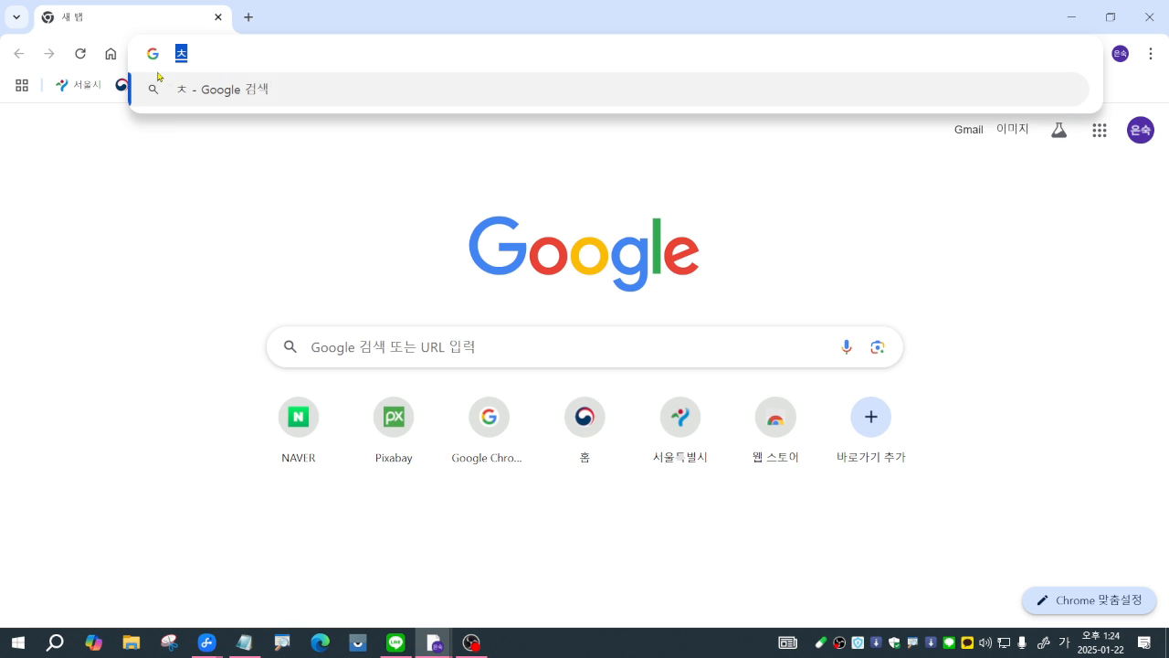
{"action": "type", "text": "ㅅ"}
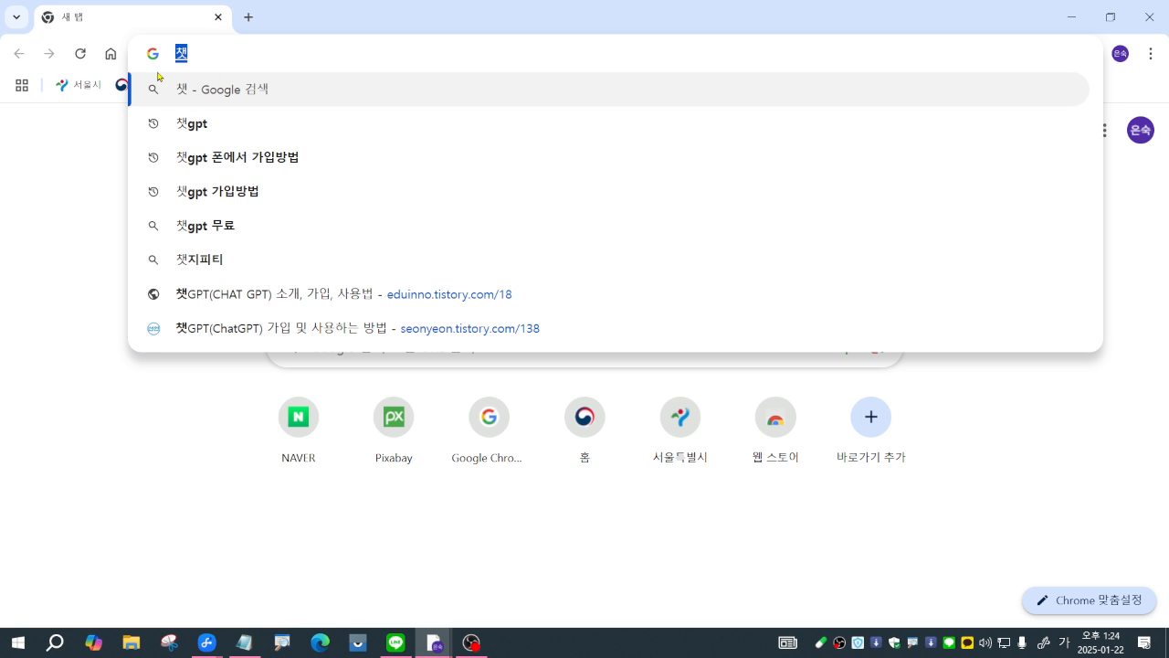
{"action": "left_click", "coordinate": [194, 126]}
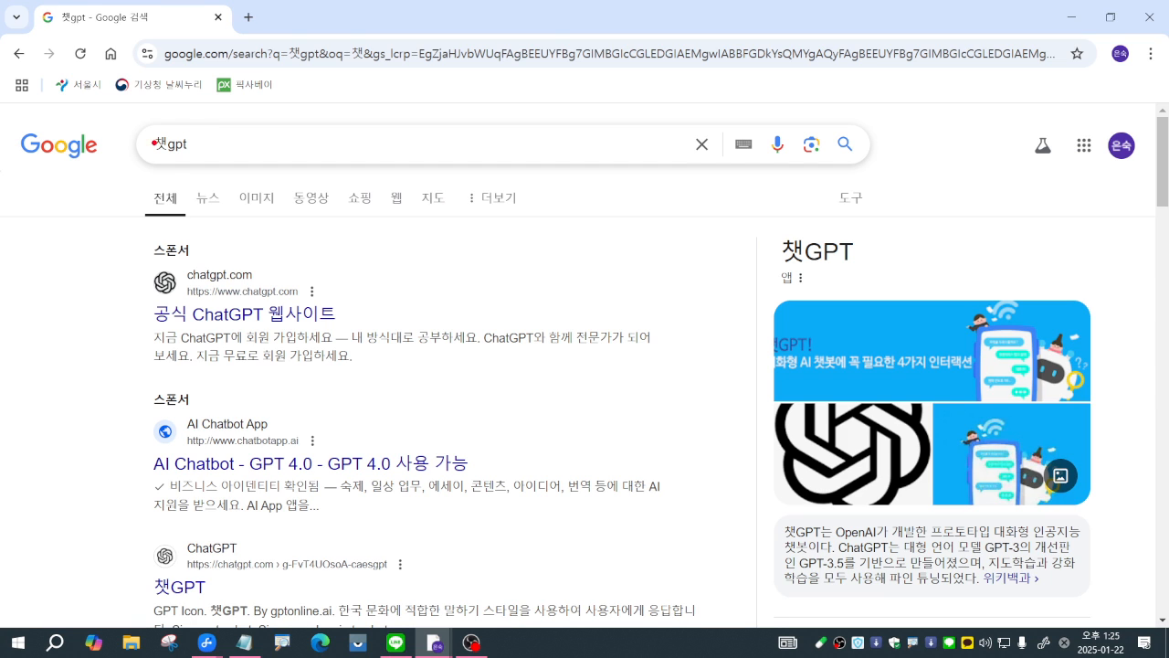
{"action": "left_click_drag", "start_coordinate": [6, 115], "coordinate": [232, 172]}
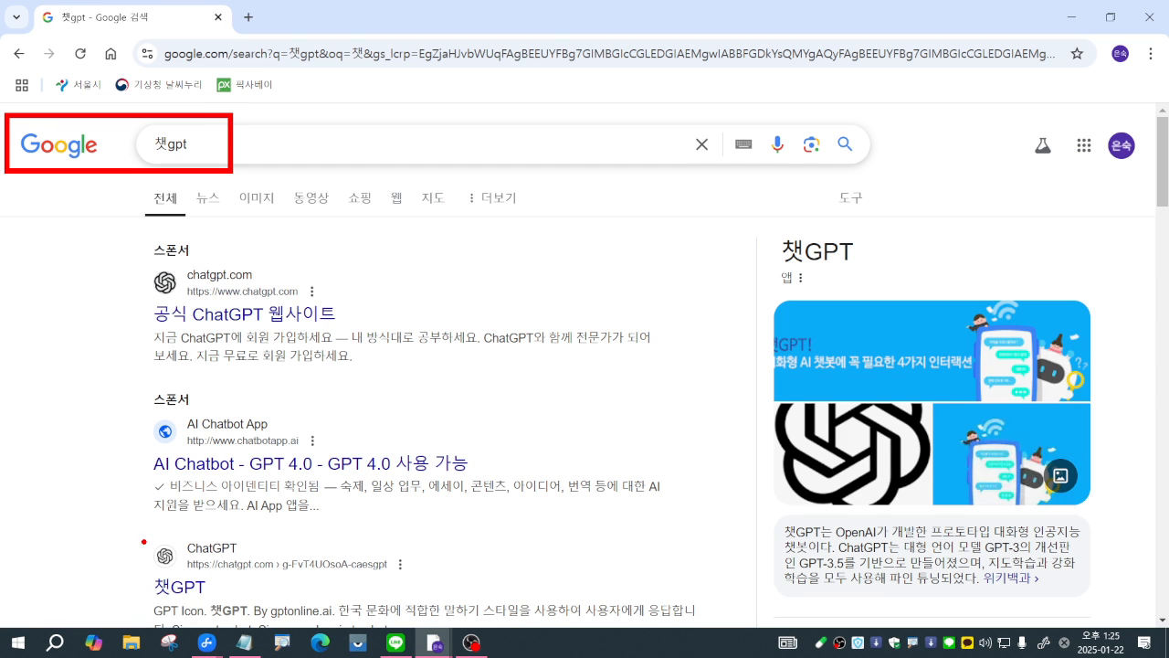
{"action": "left_click_drag", "start_coordinate": [119, 515], "coordinate": [407, 614]}
{"action": "left_click_drag", "start_coordinate": [531, 509], "coordinate": [377, 568]}
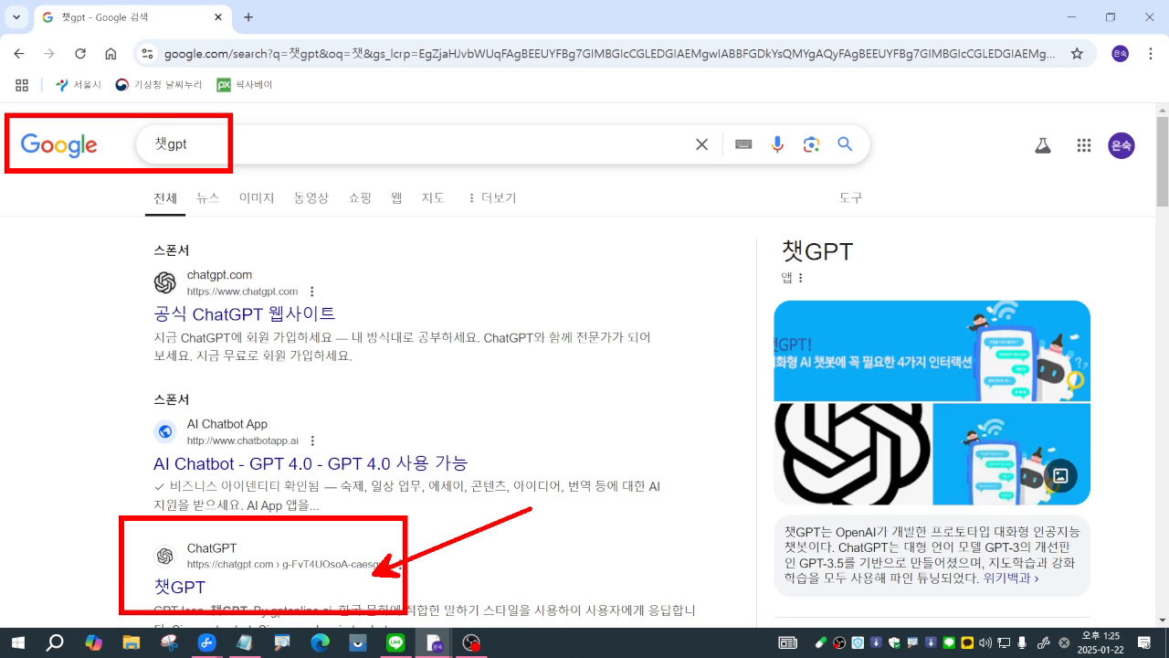
{"action": "key", "text": "Escape"}
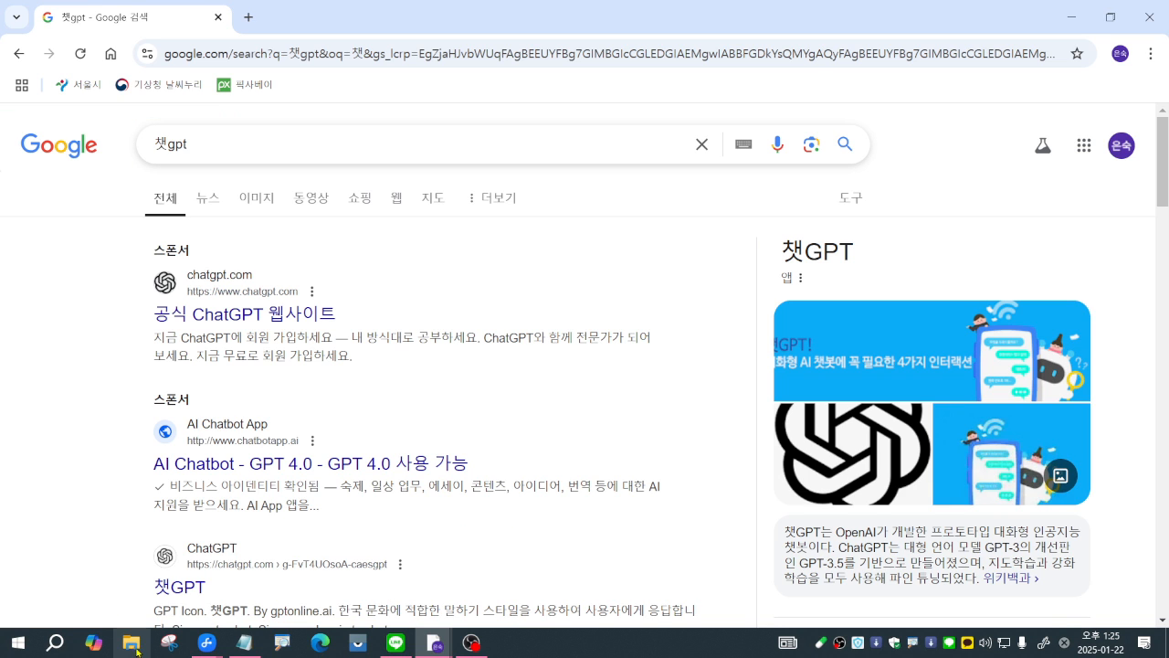
Step: Open the 챗GPT result on chatgpt.com and sign up to chat by continuing with Google
{"action": "left_click", "coordinate": [163, 586]}
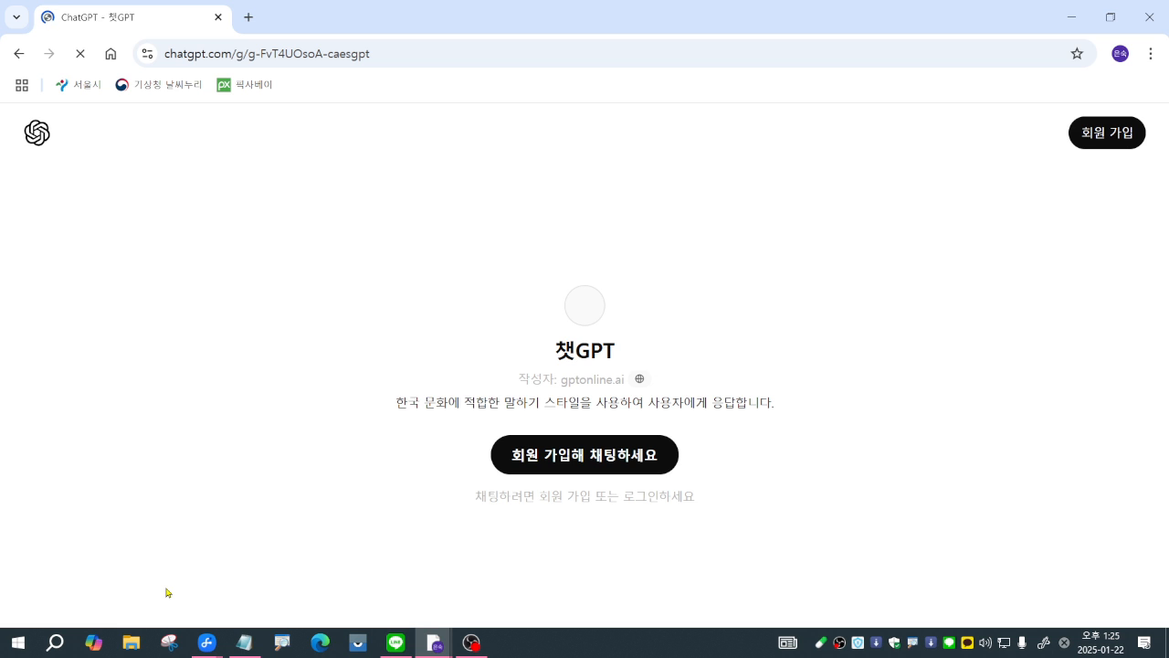
{"action": "left_click", "coordinate": [527, 464]}
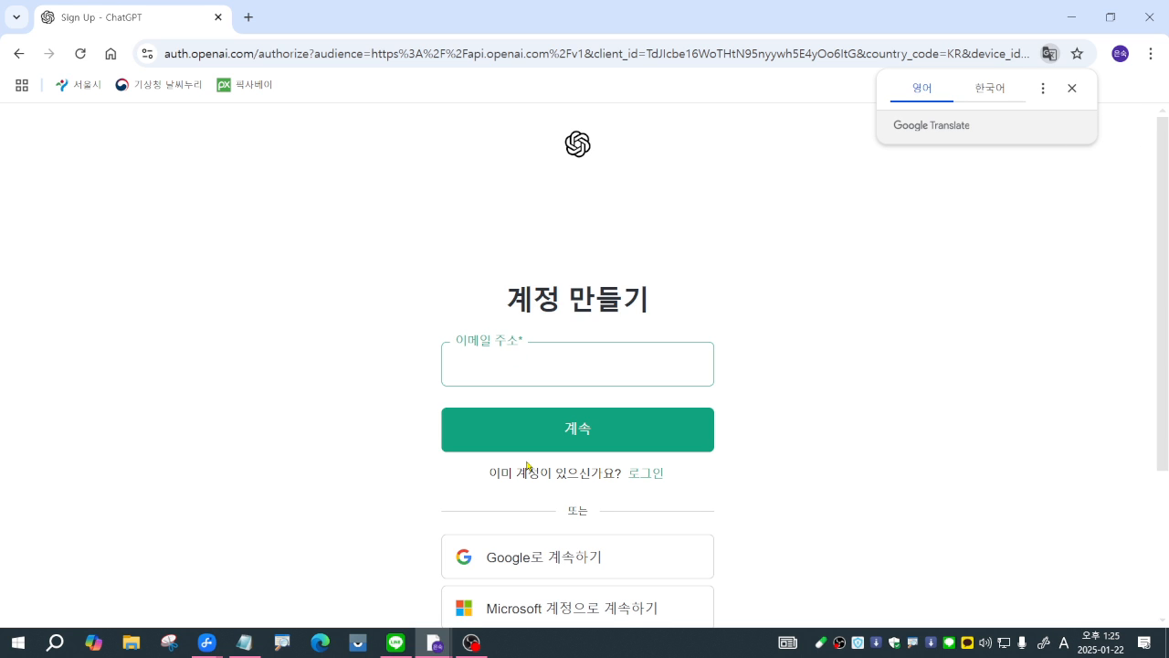
{"action": "scroll", "coordinate": [527, 464], "scroll_direction": "down", "scroll_amount": 2}
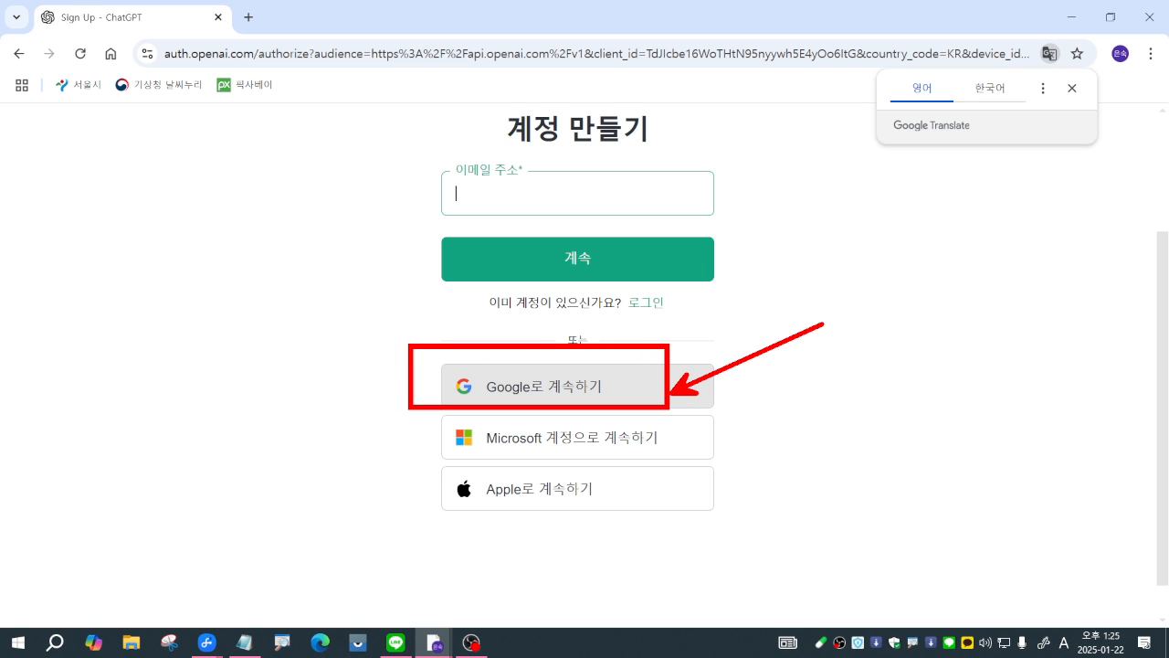
{"action": "left_click", "coordinate": [641, 387]}
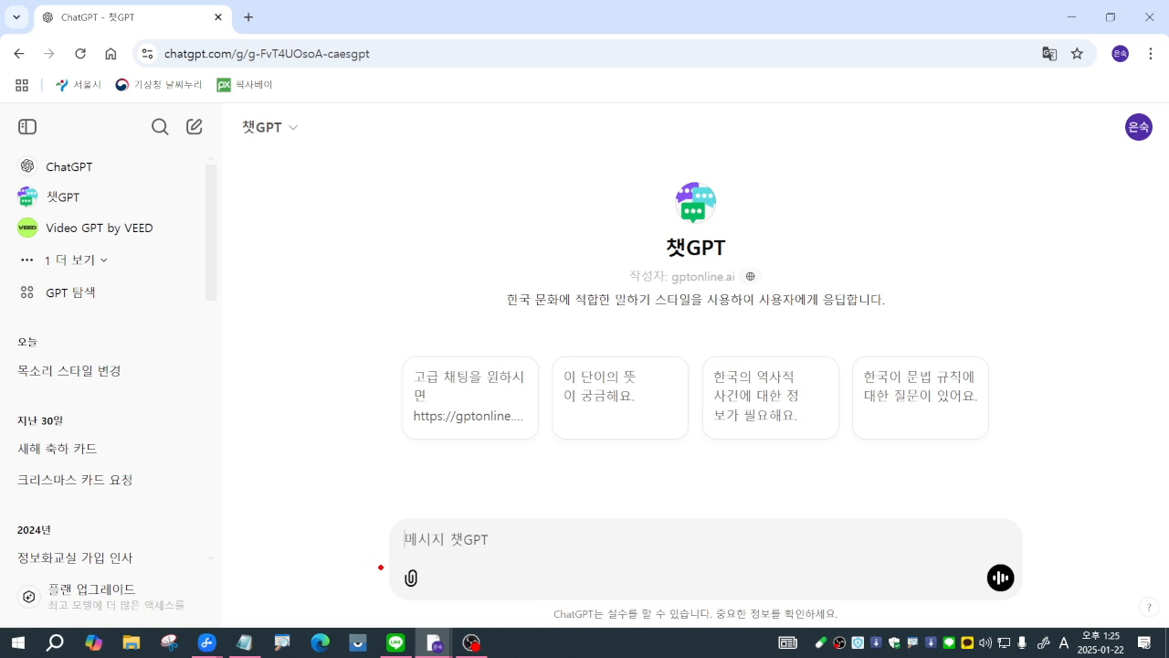
{"action": "left_click_drag", "start_coordinate": [380, 507], "coordinate": [920, 640]}
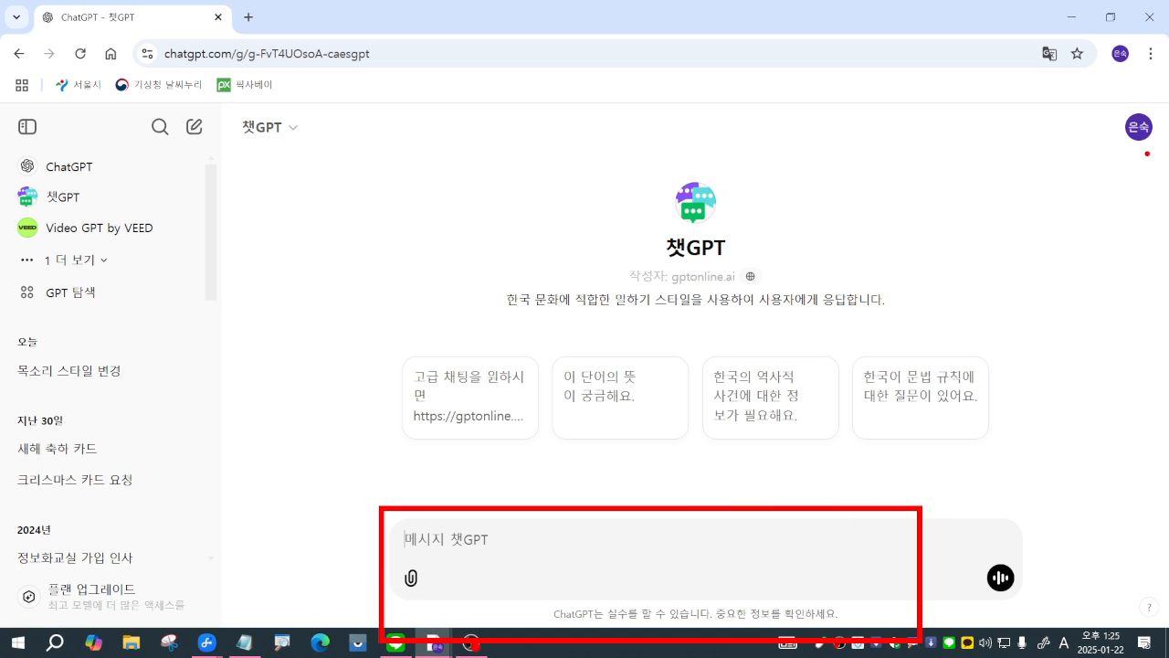
{"action": "left_click_drag", "start_coordinate": [1099, 101], "coordinate": [1166, 166]}
{"action": "left_click_drag", "start_coordinate": [1153, 171], "coordinate": [1110, 271]}
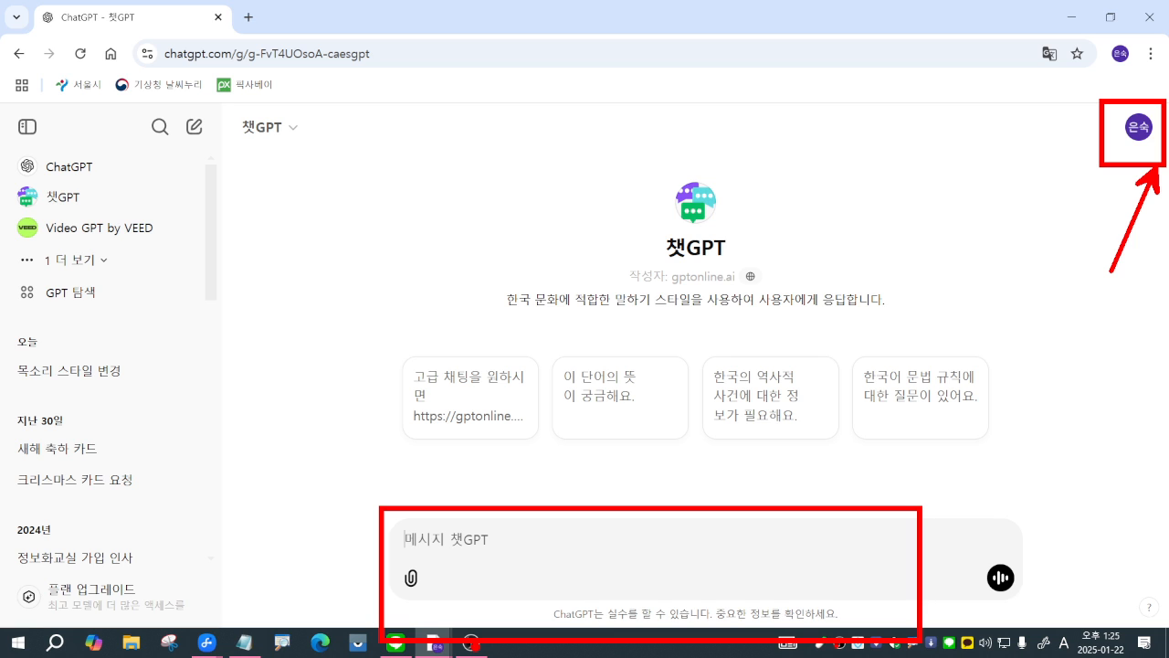
{"action": "key", "text": "Escape"}
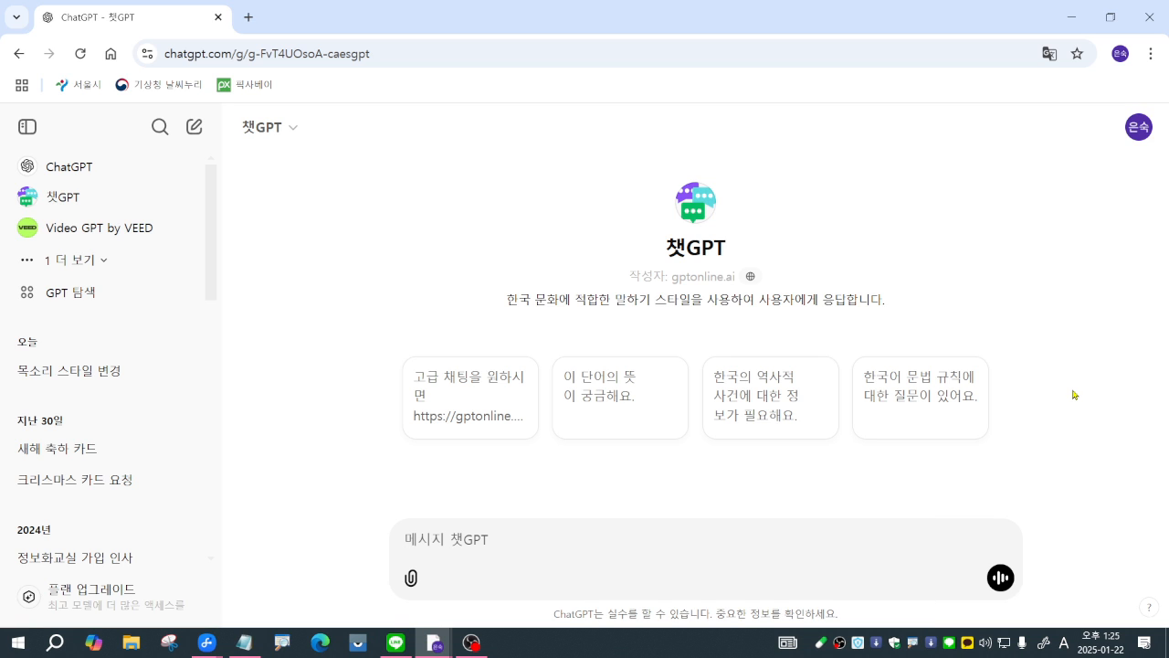
Step: Minimize the browser to return to the Notepad notes and insert an empty line beneath "3. 주의사항"
{"action": "left_click", "coordinate": [1077, 29]}
{"action": "scroll", "coordinate": [1042, 352], "scroll_direction": "down", "scroll_amount": 1}
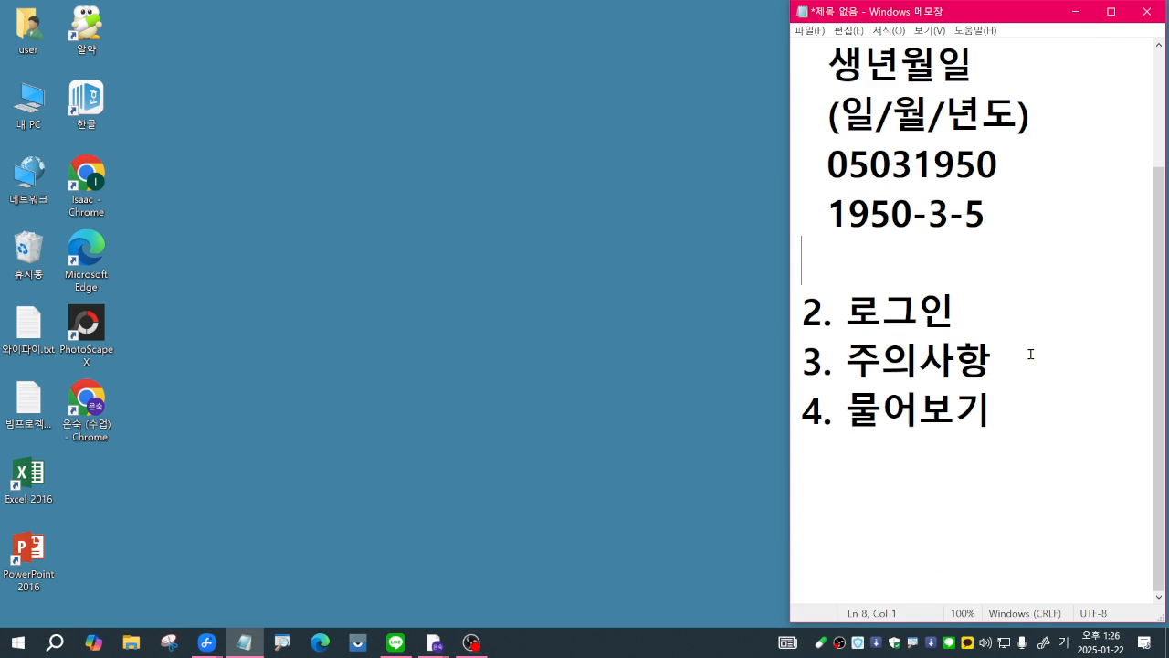
{"action": "double_click", "coordinate": [852, 313]}
{"action": "left_click", "coordinate": [973, 316]}
{"action": "left_click_drag", "start_coordinate": [844, 365], "coordinate": [1005, 366]}
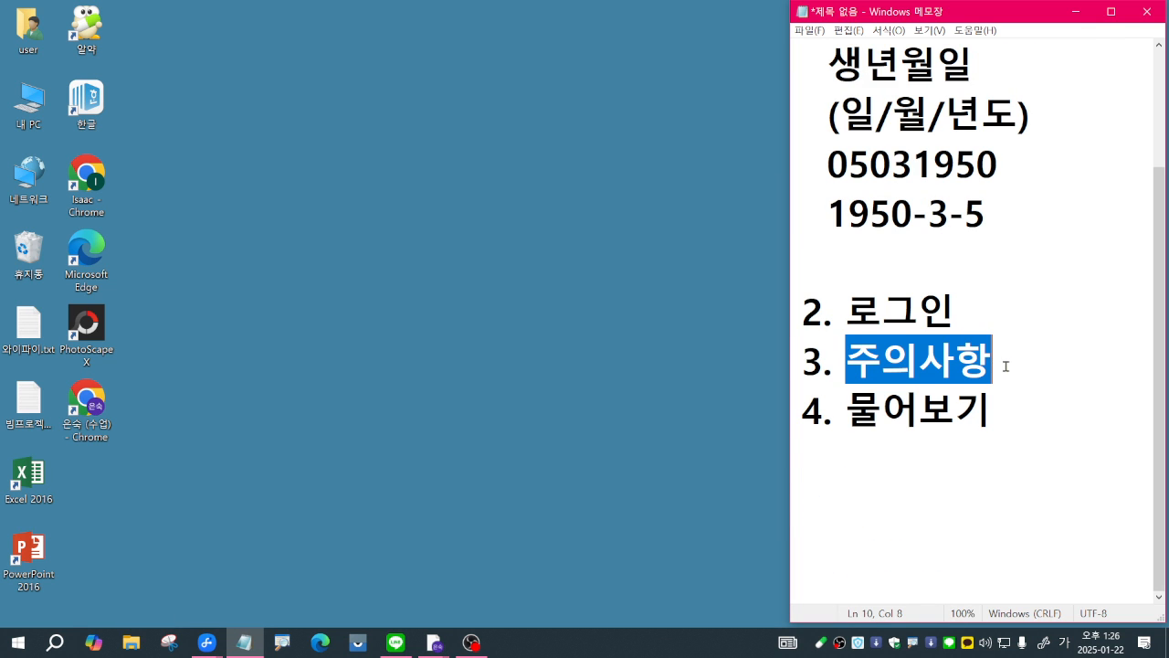
{"action": "left_click", "coordinate": [1006, 366]}
{"action": "key", "text": "Return"}
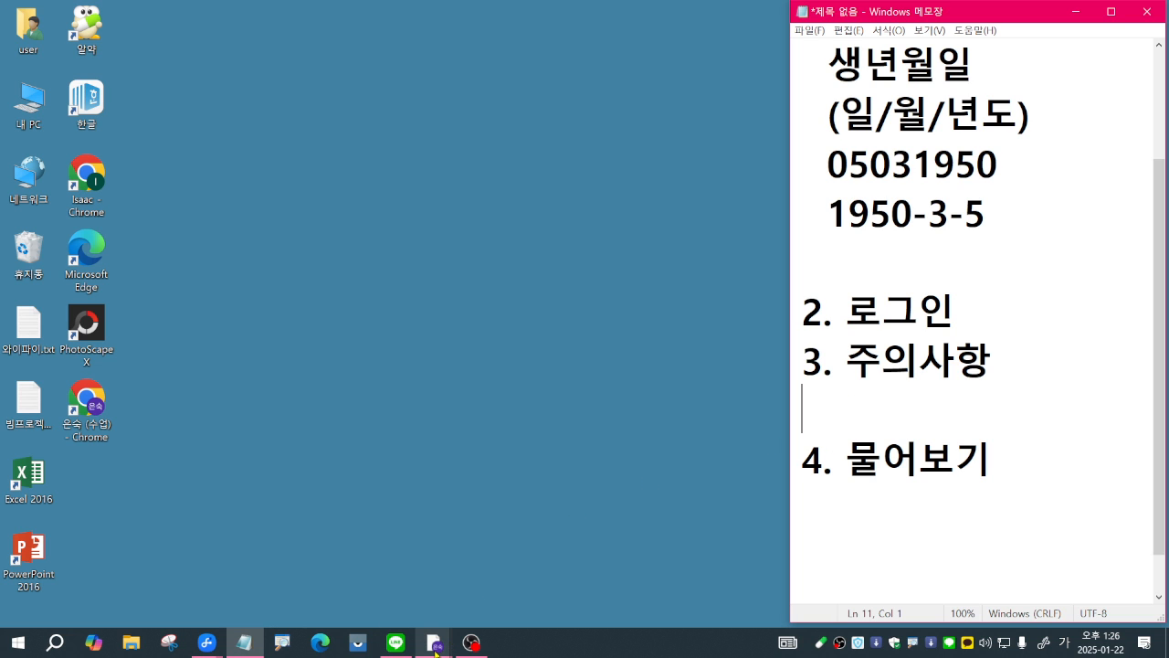
Step: Close the Gmail and new-tab Chrome windows and bring the 챗GPT window to the front
{"action": "mouse_move", "coordinate": [435, 651]}
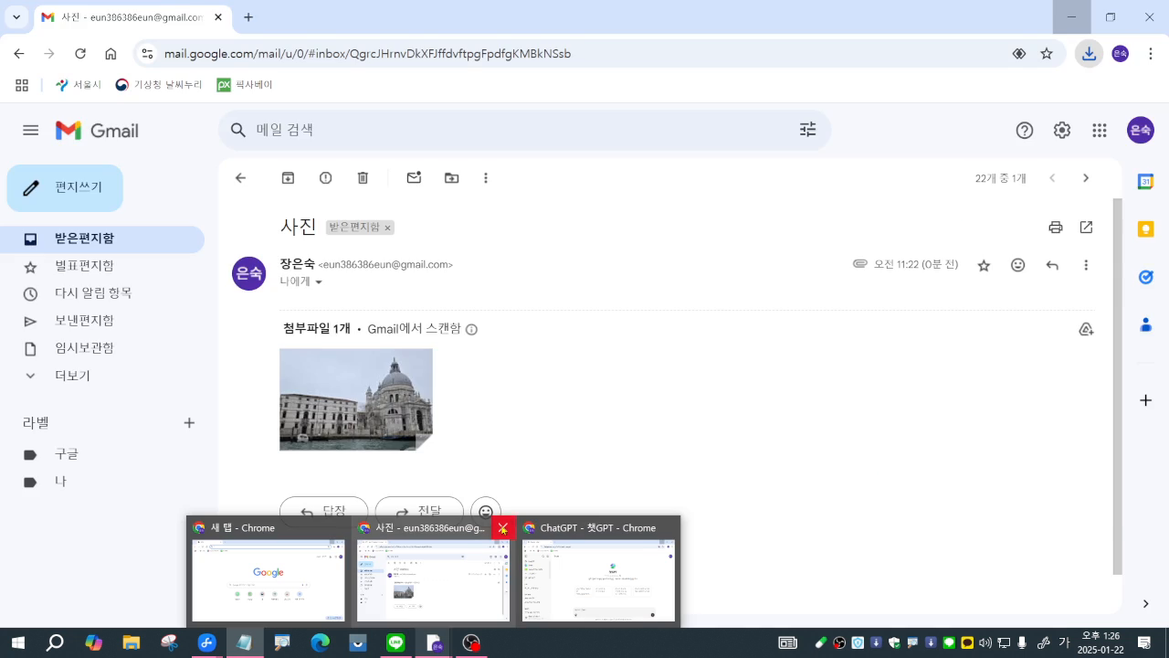
{"action": "left_click", "coordinate": [502, 527]}
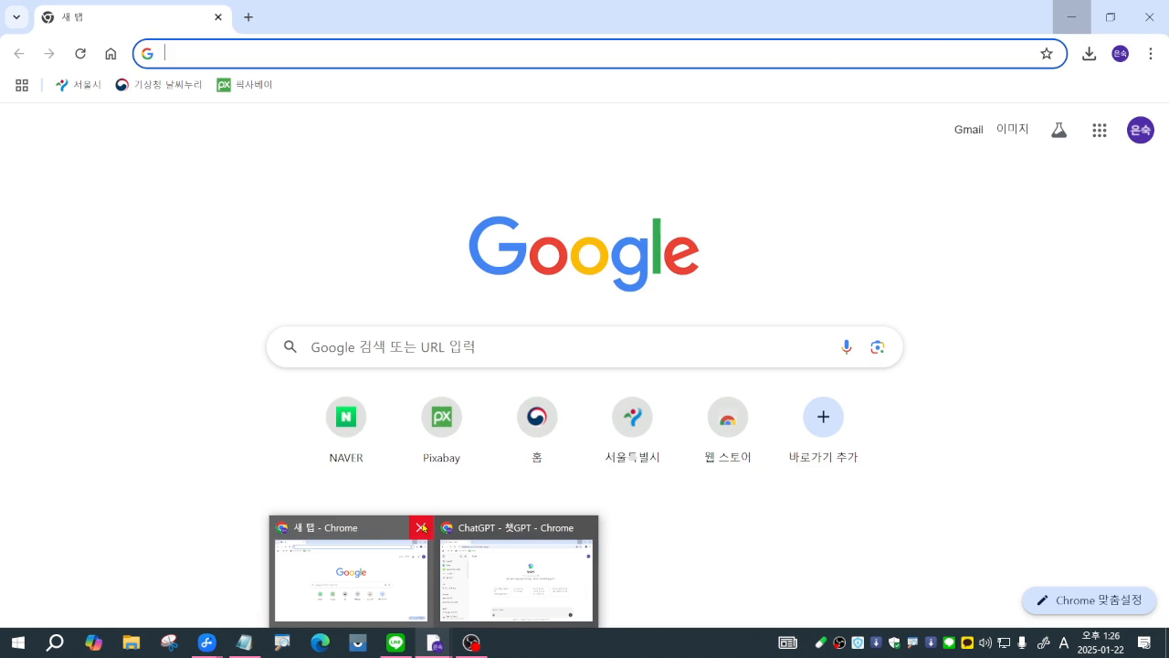
{"action": "left_click", "coordinate": [420, 527]}
{"action": "left_click", "coordinate": [405, 589]}
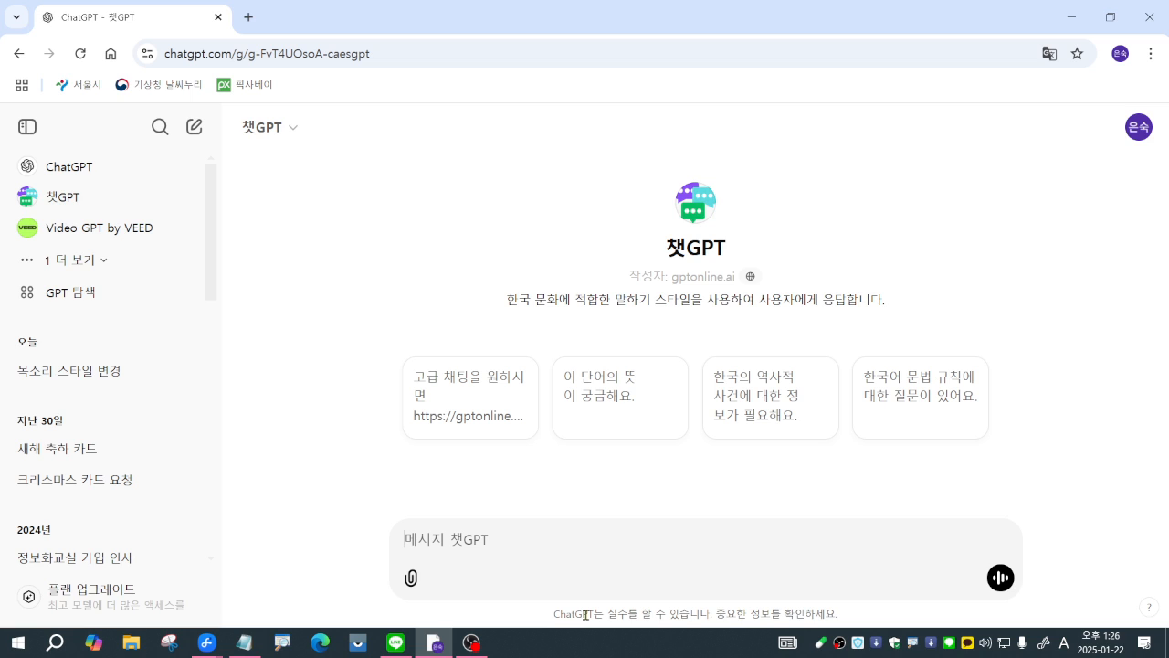
Step: Ask 챗GPT "GPT의 뜻을 알려줘"
{"action": "type", "text": "GPT"}
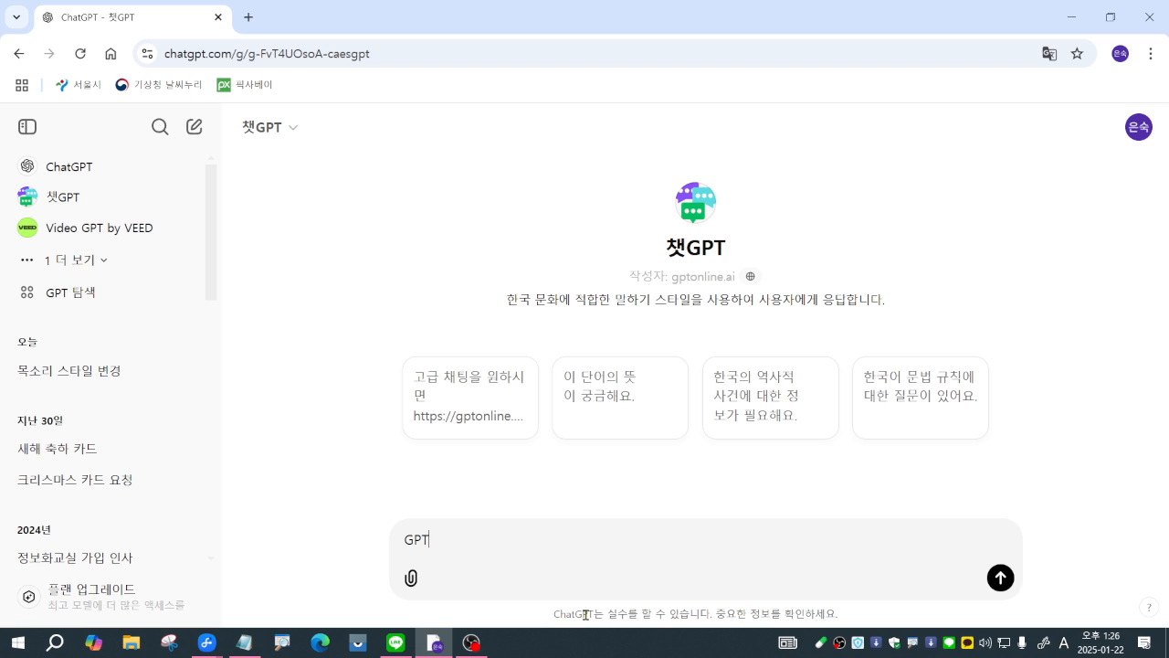
{"action": "type", "text": "릐"}
{"action": "key", "text": "BackSpace"}
{"action": "type", "text": "릐"}
{"action": "key", "text": "BackSpace"}
{"action": "key", "text": "BackSpace"}
{"action": "type", "text": "ㅇ"}
{"action": "type", "text": " 뜻을"}
{"action": "type", "text": " 알려줘"}
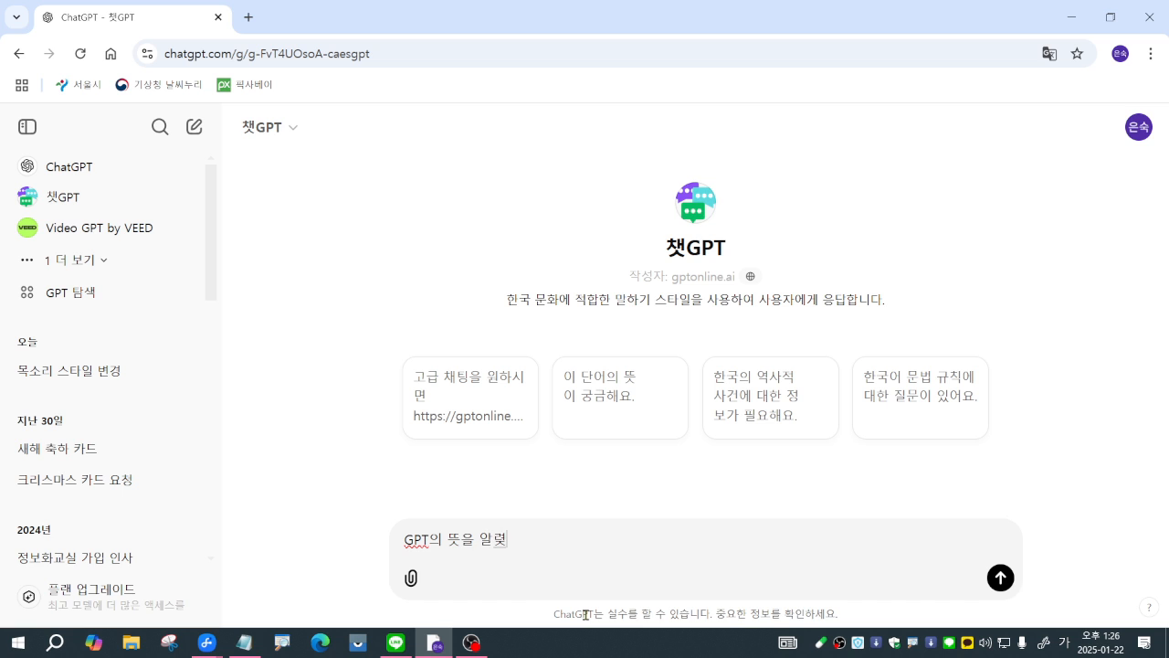
{"action": "key", "text": "Return"}
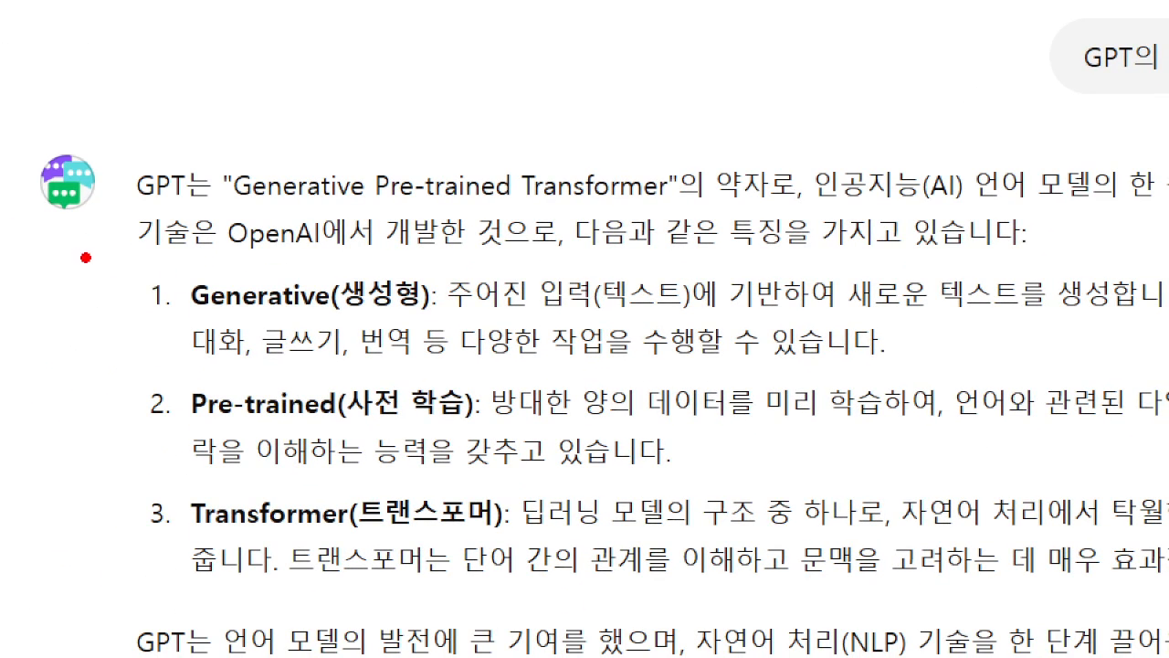
Step: Mark the Generative, Pre-trained and Transformer terms in the answer's numbered list with red boxes and arrows, then exit the annotation view
{"action": "left_click_drag", "start_coordinate": [78, 250], "coordinate": [291, 301]}
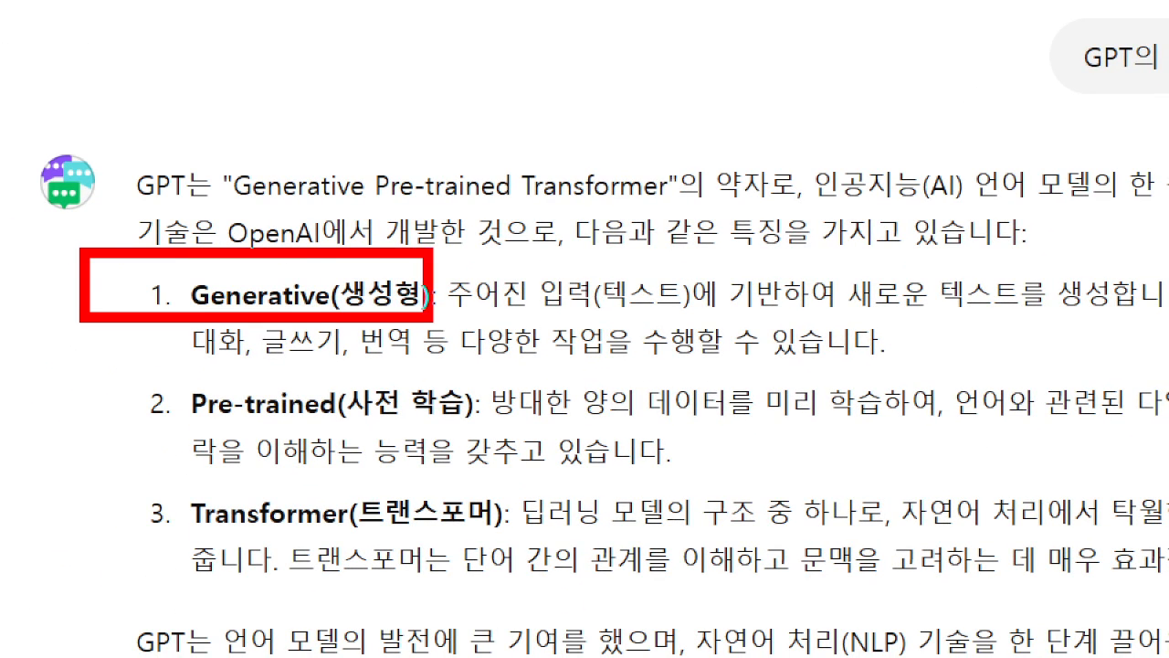
{"action": "left_click_drag", "start_coordinate": [426, 228], "coordinate": [539, 126]}
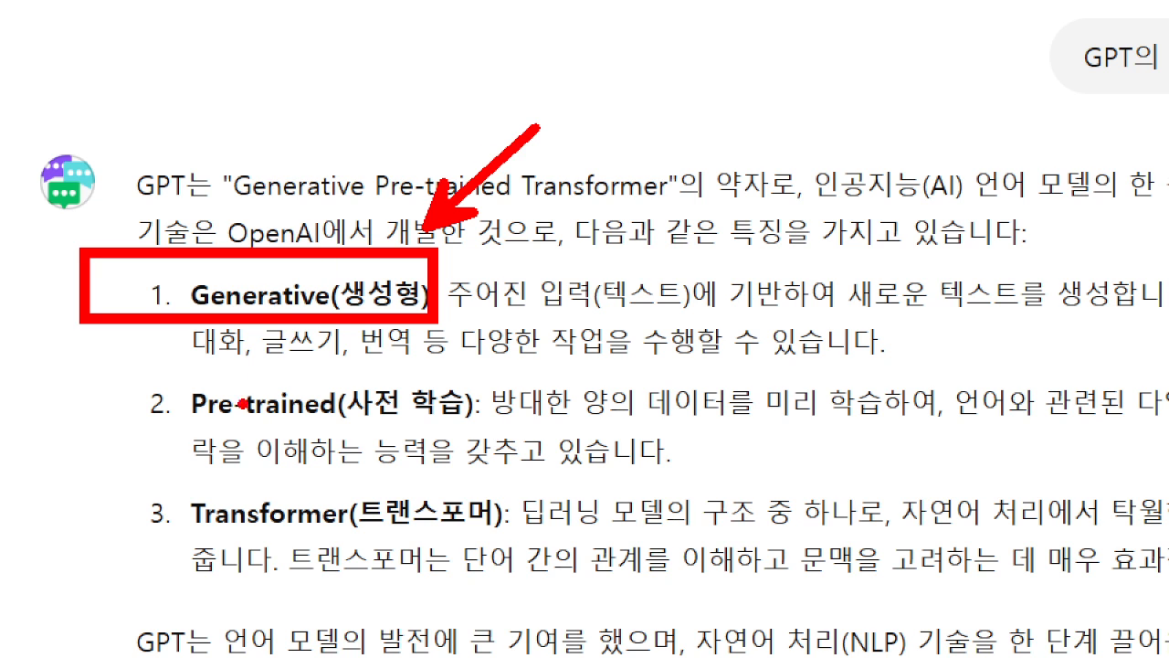
{"action": "mouse_move", "coordinate": [123, 349]}
{"action": "left_mouse_down"}
{"action": "mouse_move", "coordinate": [239, 407]}
{"action": "mouse_move", "coordinate": [504, 438]}
{"action": "mouse_move", "coordinate": [774, 334]}
{"action": "left_mouse_up"}
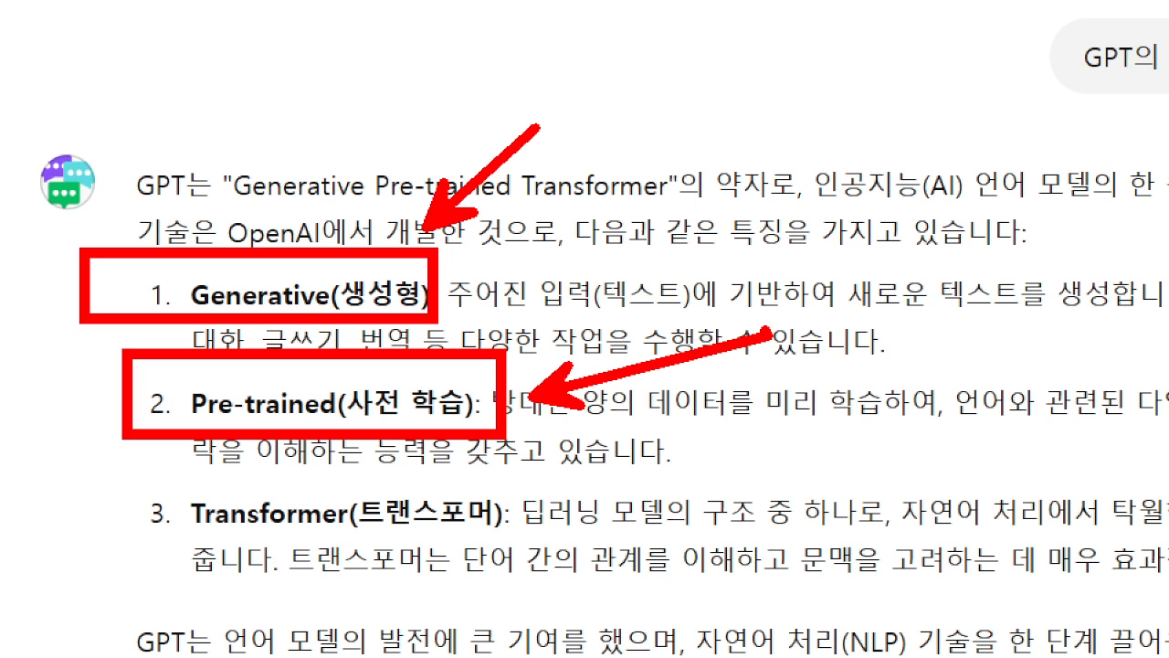
{"action": "mouse_move", "coordinate": [126, 475]}
{"action": "left_mouse_down"}
{"action": "mouse_move", "coordinate": [274, 548]}
{"action": "mouse_move", "coordinate": [579, 571]}
{"action": "left_mouse_up"}
{"action": "left_click_drag", "start_coordinate": [617, 507], "coordinate": [834, 422]}
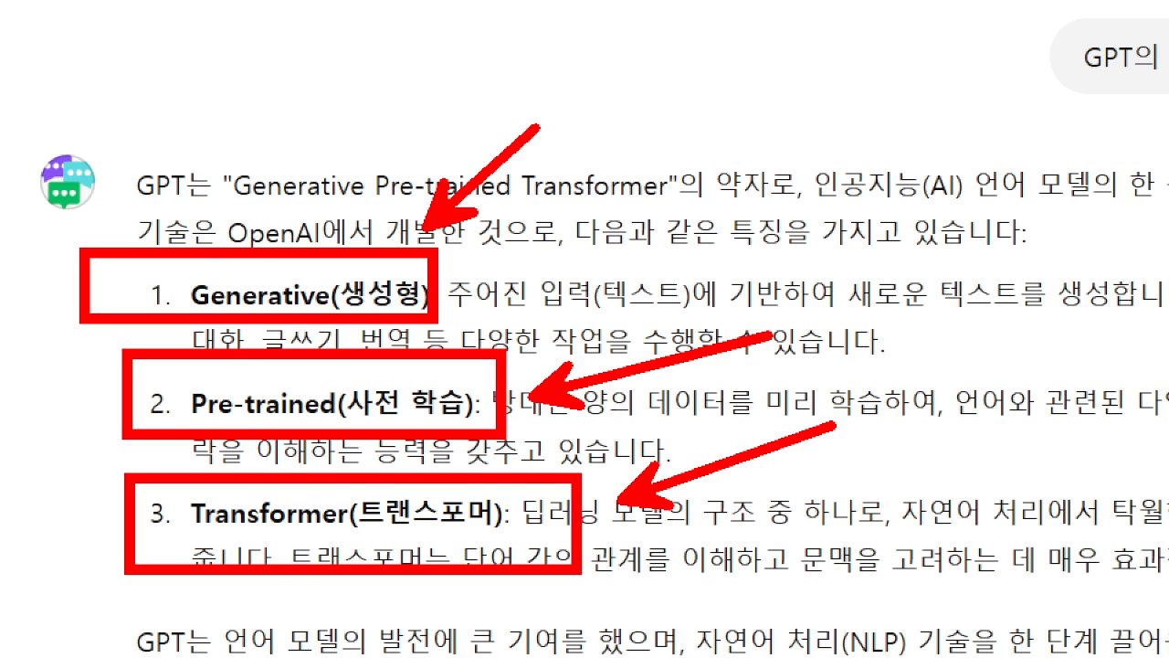
{"action": "key", "text": "Escape"}
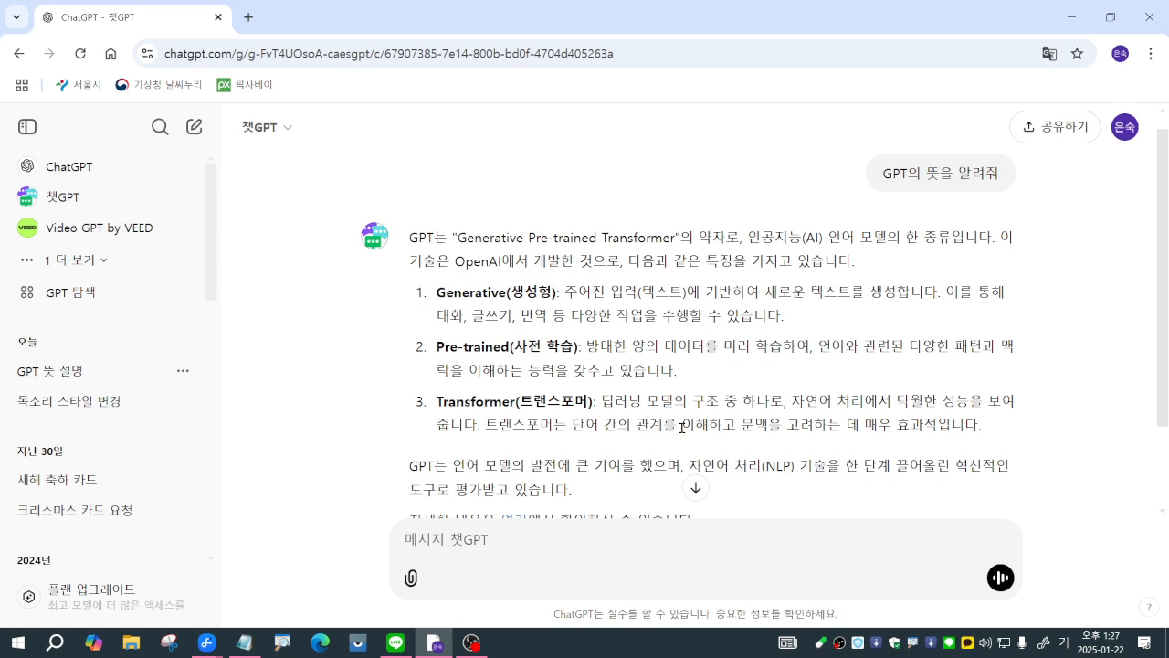
Step: Zoom in, frame "Generative Pre-trained Transformer" in red, point an arrow at each of its three terms, then exit the annotation view
{"action": "key", "text": "ctrl+1"}
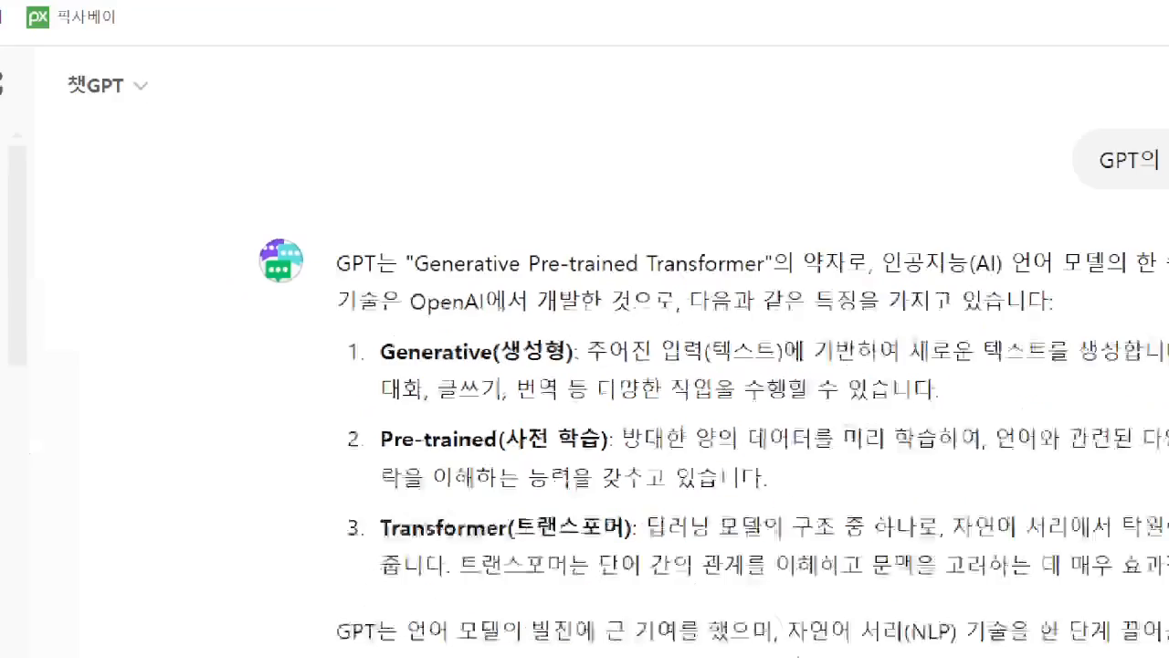
{"action": "left_click_drag", "start_coordinate": [437, 212], "coordinate": [660, 252]}
{"action": "left_click_drag", "start_coordinate": [791, 309], "coordinate": [890, 308]}
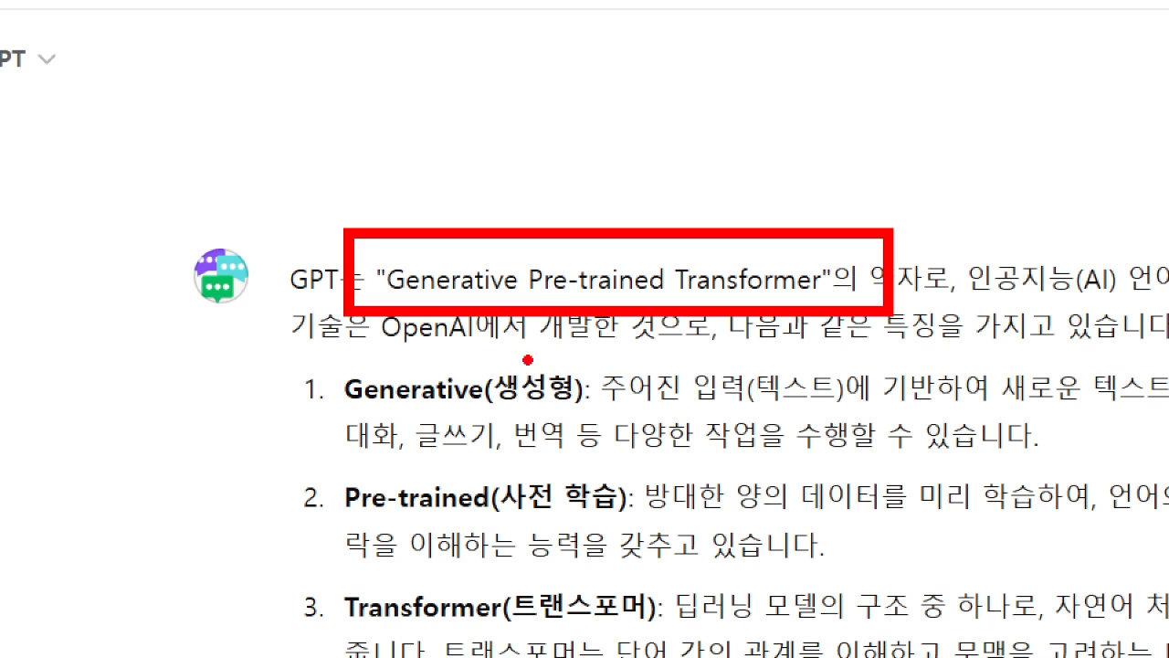
{"action": "left_click_drag", "start_coordinate": [631, 292], "coordinate": [631, 446]}
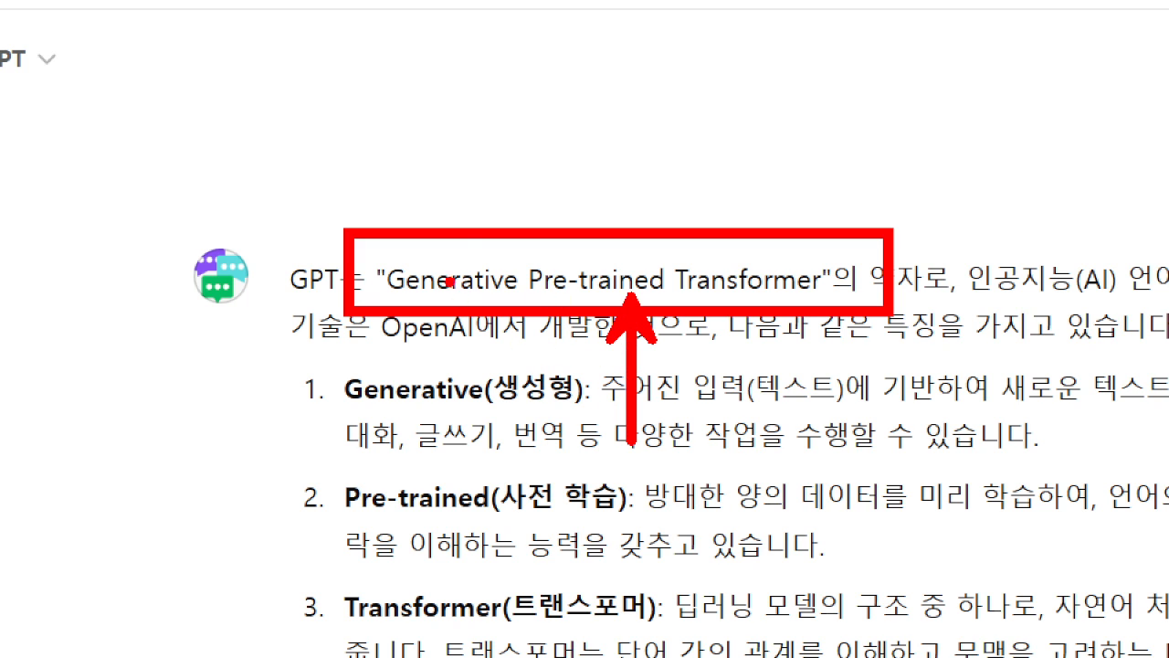
{"action": "left_click_drag", "start_coordinate": [449, 268], "coordinate": [514, 99]}
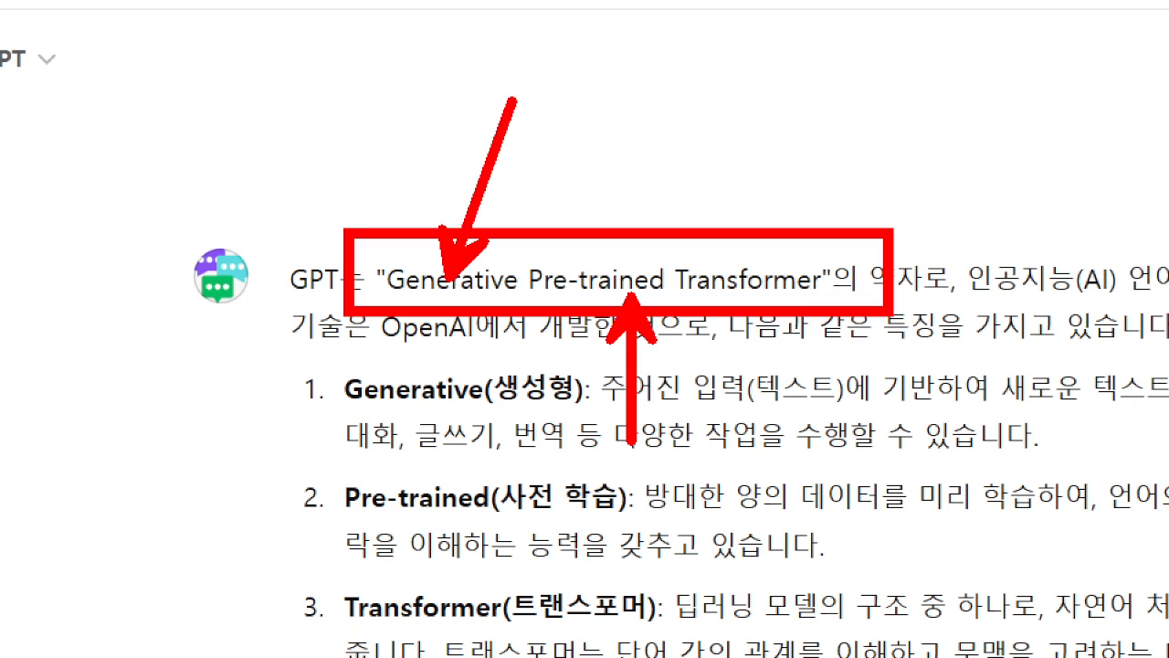
{"action": "left_click_drag", "start_coordinate": [773, 266], "coordinate": [843, 111]}
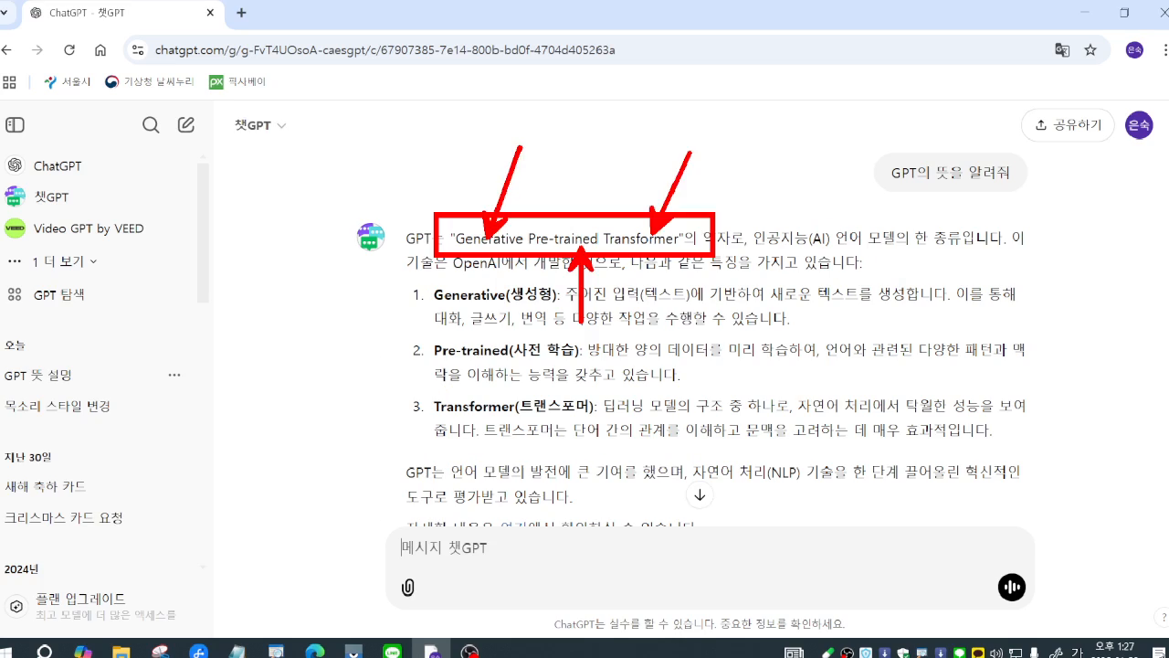
{"action": "key", "text": "Escape"}
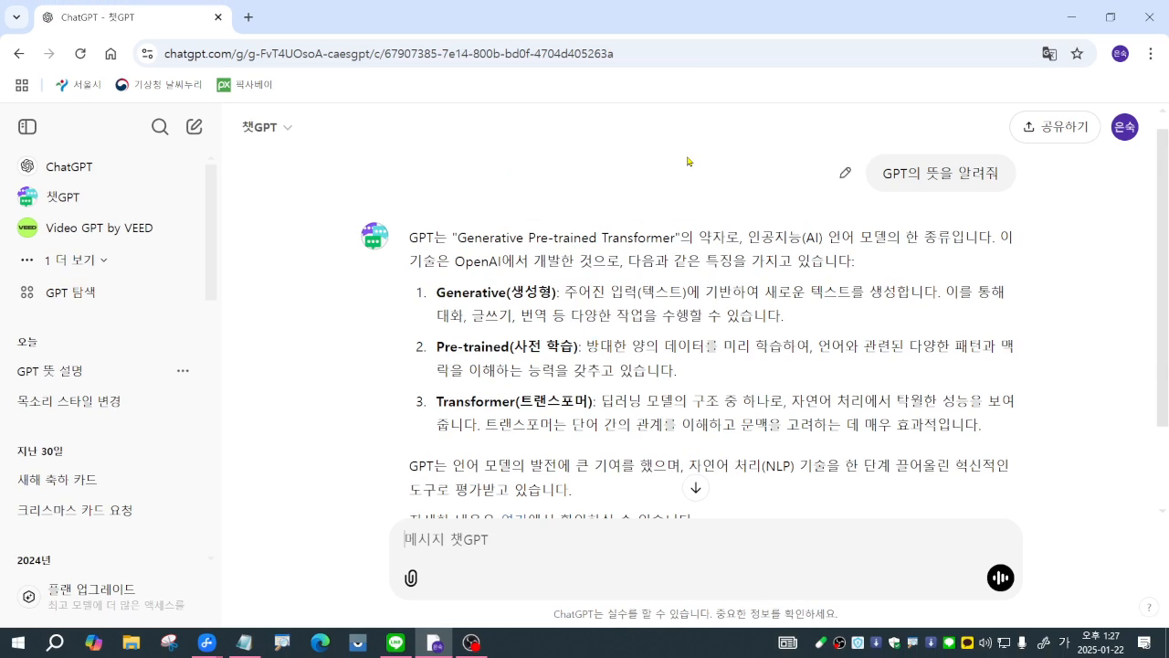
Step: Ask 챗GPT "검색과 GPT의 차이점 알려줘" as a follow-up question
{"action": "scroll", "coordinate": [697, 427], "scroll_direction": "down", "scroll_amount": 1}
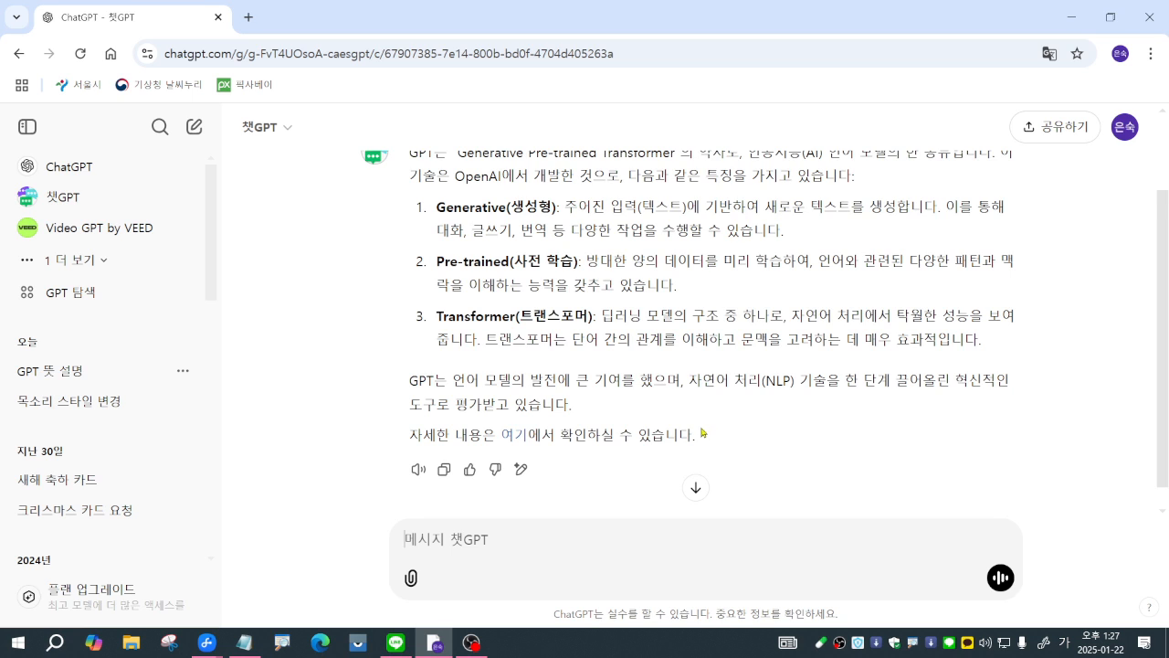
{"action": "scroll", "coordinate": [700, 429], "scroll_direction": "down", "scroll_amount": 1}
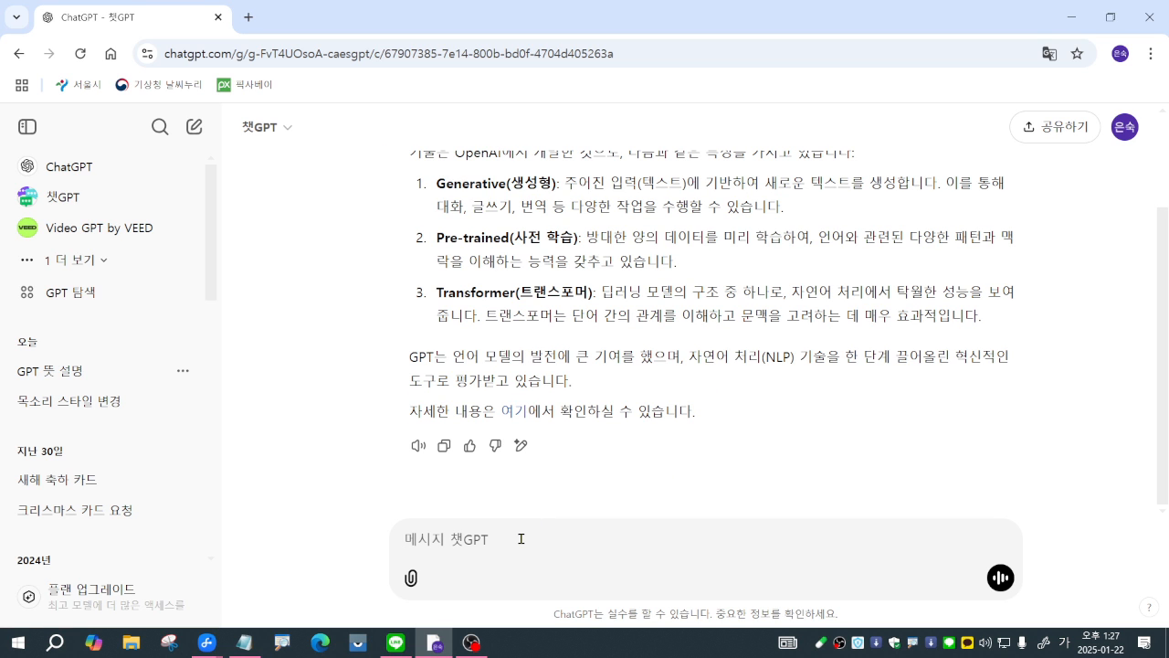
{"action": "type", "text": "검세"}
{"action": "key", "text": "BackSpace"}
{"action": "type", "text": "색괴"}
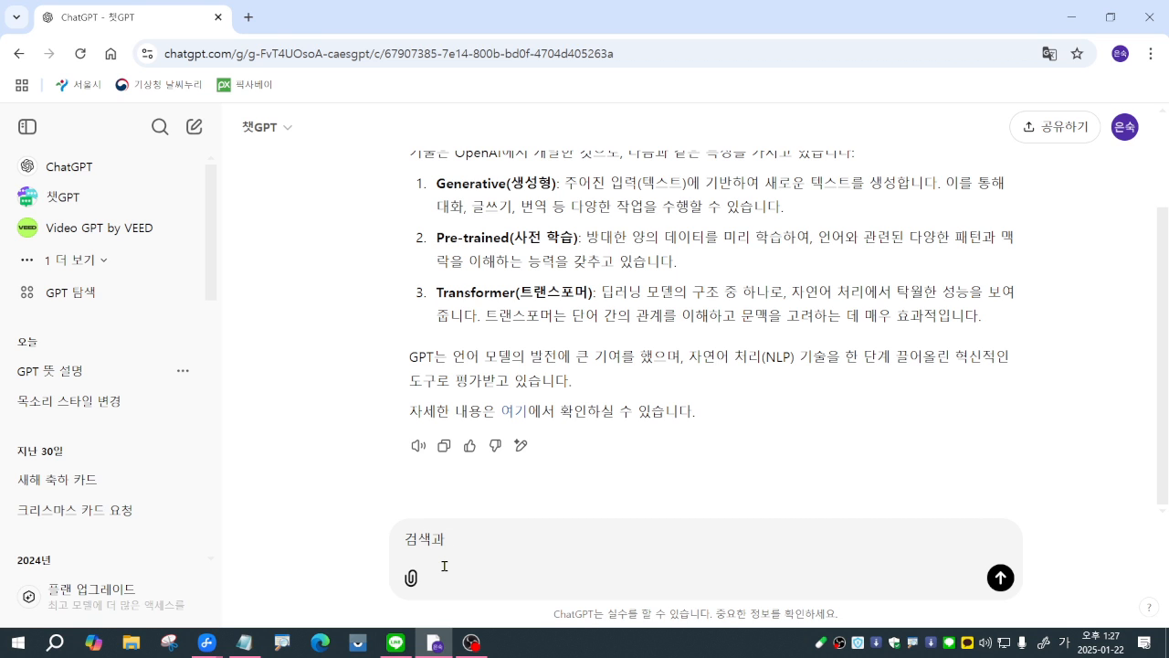
{"action": "key", "text": "Hangul"}
{"action": "type", "text": "GPT"}
{"action": "key", "text": "Hangul"}
{"action": "type", "text": "의 차이점 알려줘"}
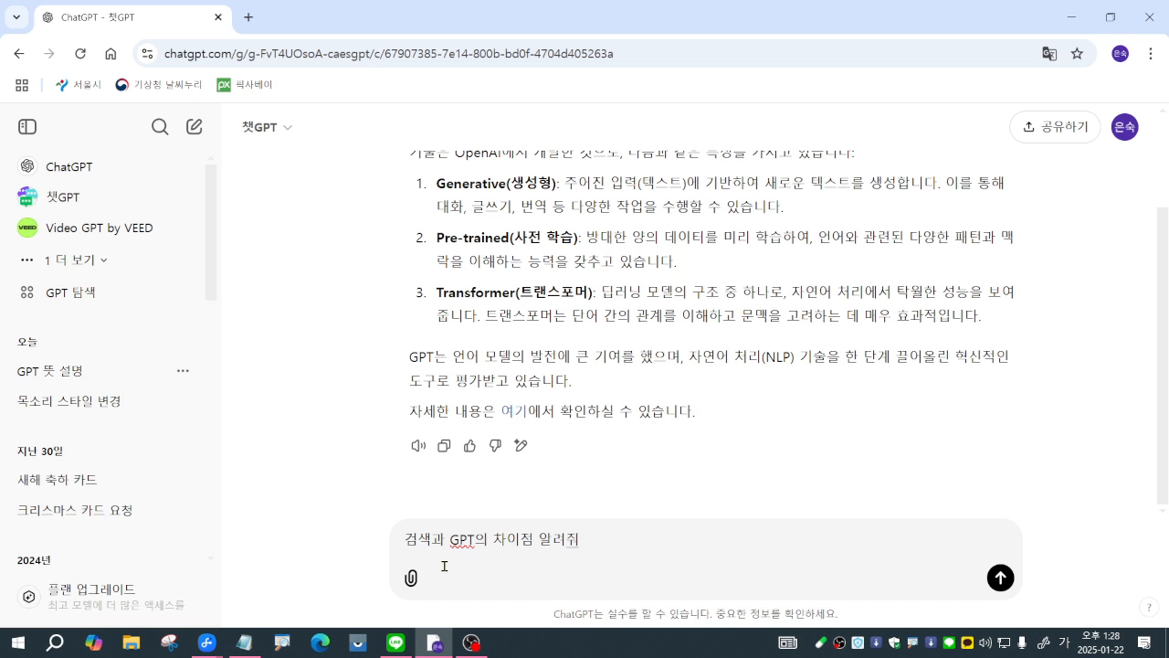
{"action": "key", "text": "Return"}
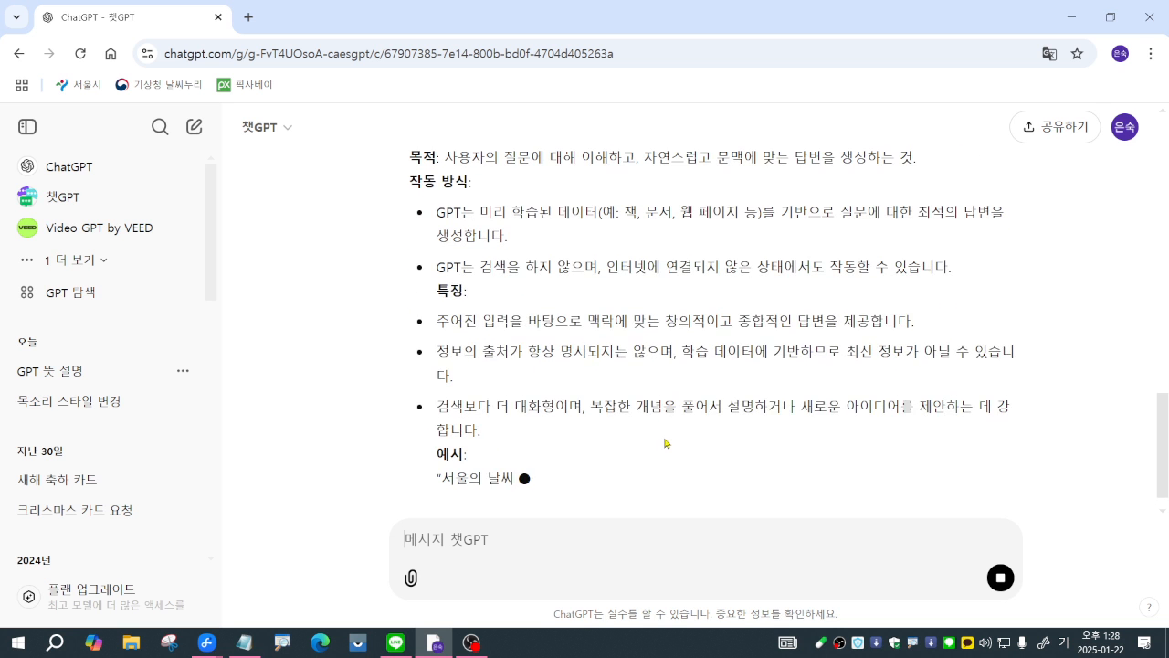
Step: Read the start of the new answer and its "1. 검색(Search)" section
{"action": "scroll", "coordinate": [665, 438], "scroll_direction": "up", "scroll_amount": 5}
{"action": "scroll", "coordinate": [664, 443], "scroll_direction": "up", "scroll_amount": 2}
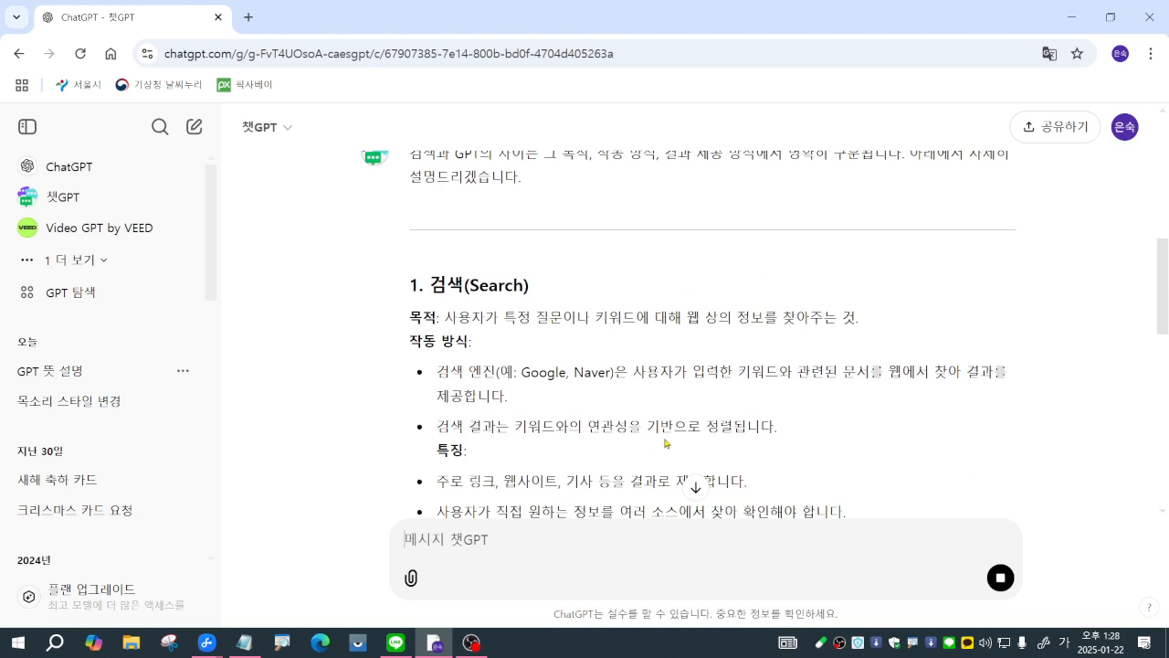
{"action": "scroll", "coordinate": [665, 443], "scroll_direction": "up", "scroll_amount": 1}
{"action": "scroll", "coordinate": [664, 443], "scroll_direction": "up", "scroll_amount": 1}
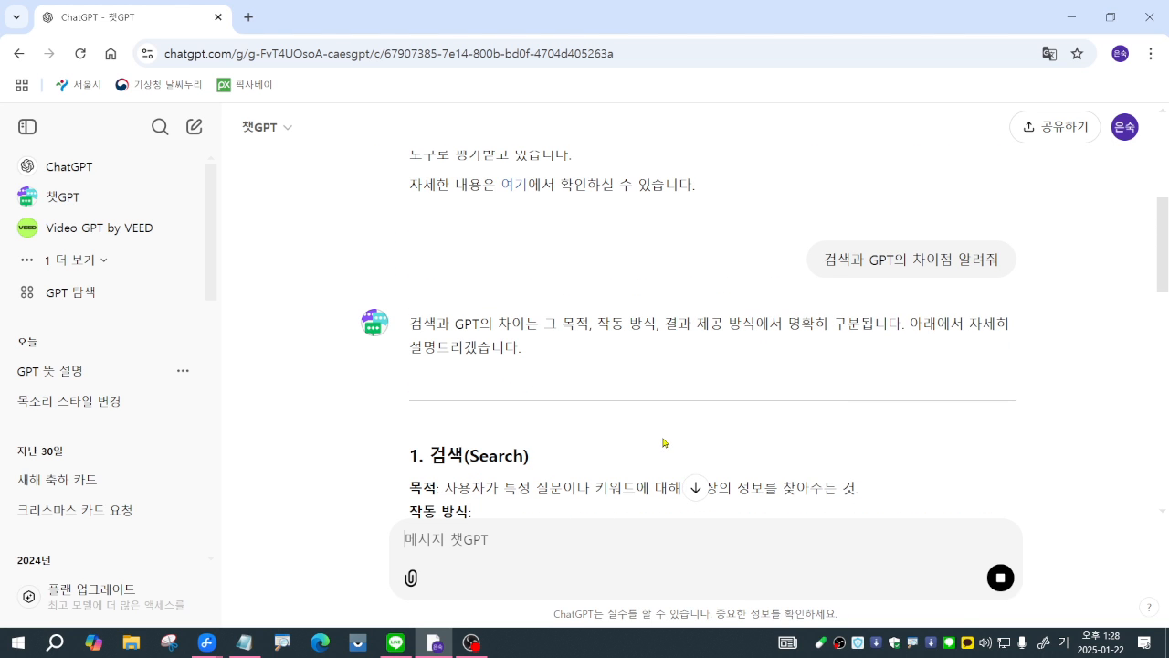
{"action": "scroll", "coordinate": [874, 473], "scroll_direction": "down", "scroll_amount": 2}
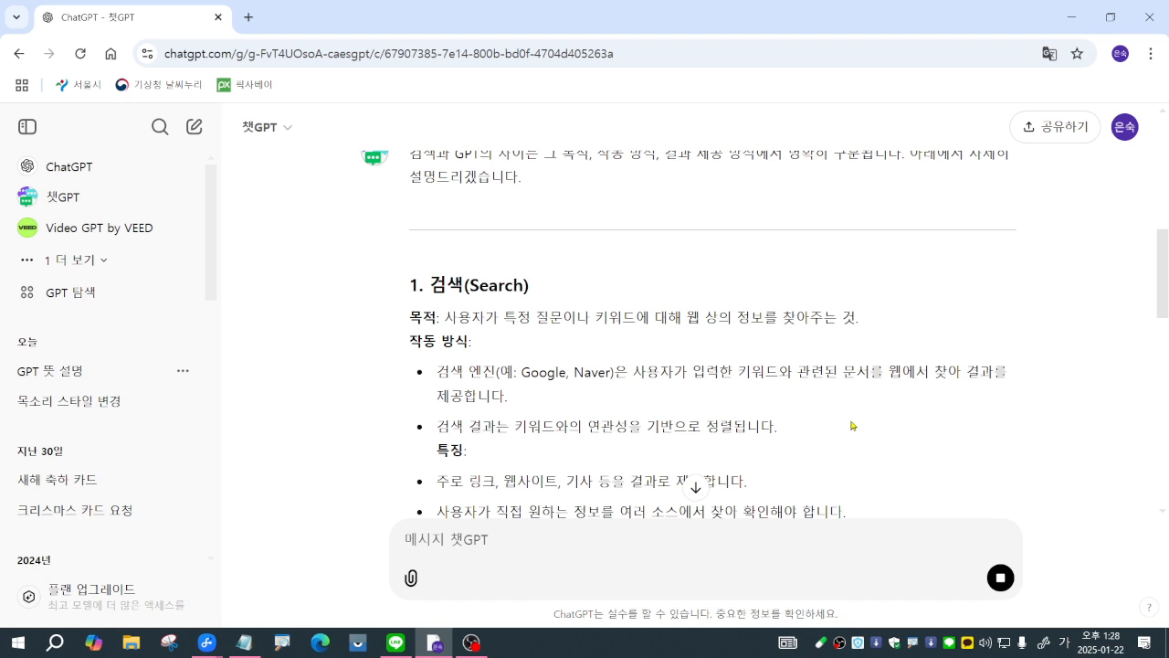
{"action": "scroll", "coordinate": [852, 426], "scroll_direction": "down", "scroll_amount": 2}
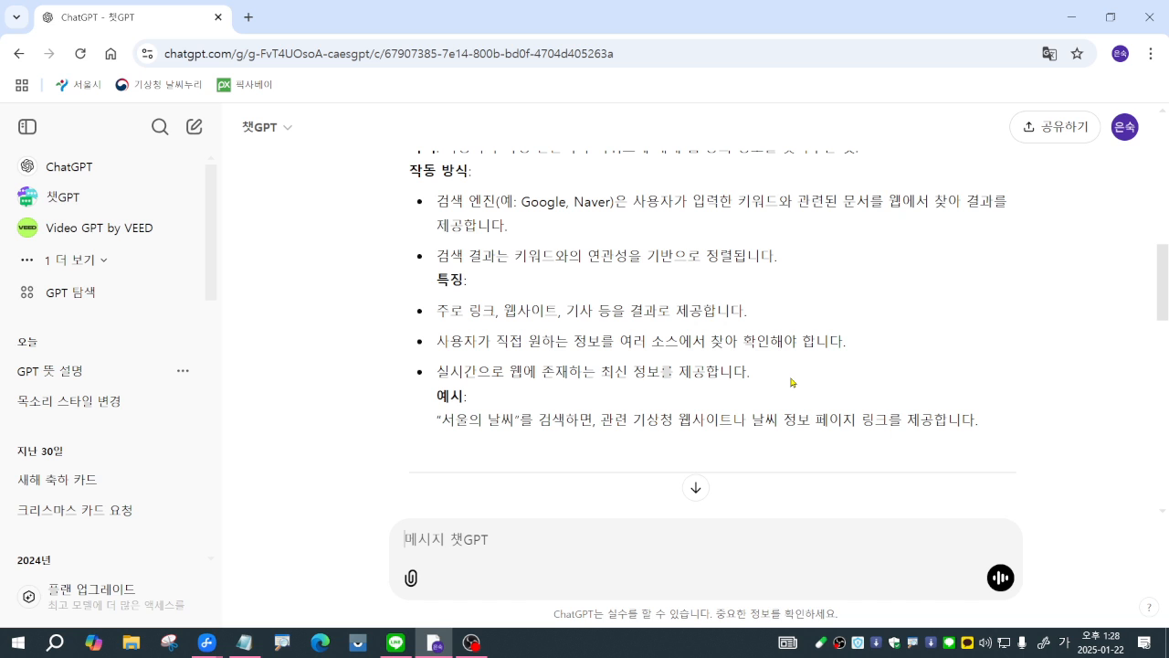
Step: Zoom in on the "2. GPT" section, mark its heading and 목적 line with a red box and arrow, then exit the annotation view
{"action": "scroll", "coordinate": [791, 381], "scroll_direction": "down", "scroll_amount": 3}
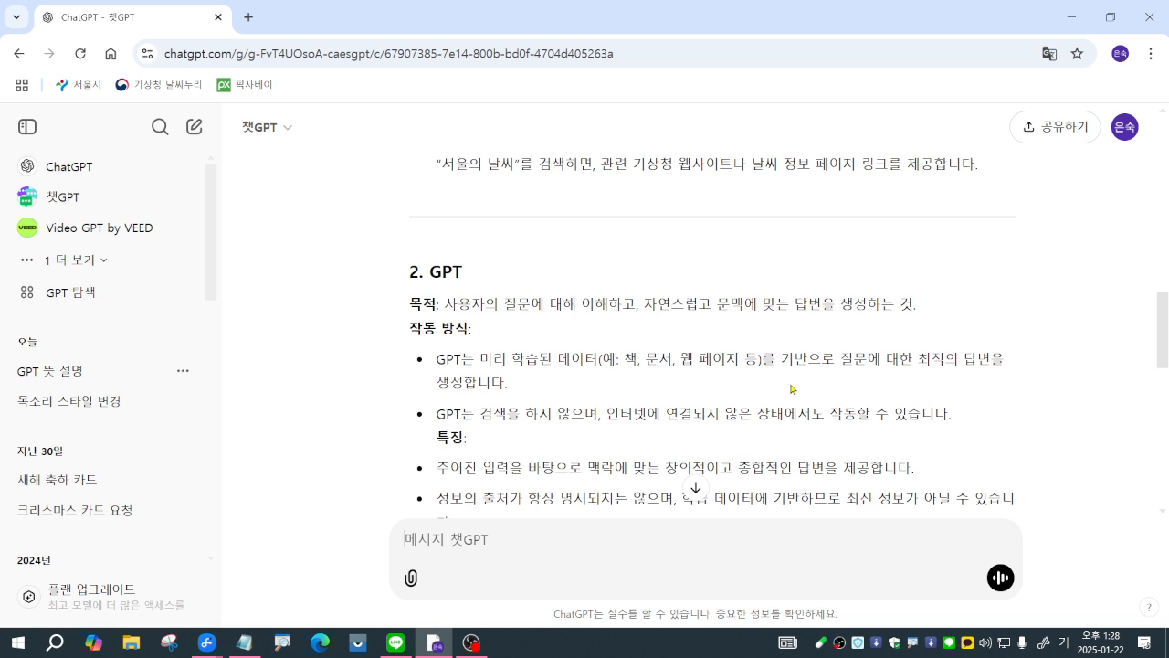
{"action": "scroll", "coordinate": [791, 381], "scroll_direction": "down", "scroll_amount": 1}
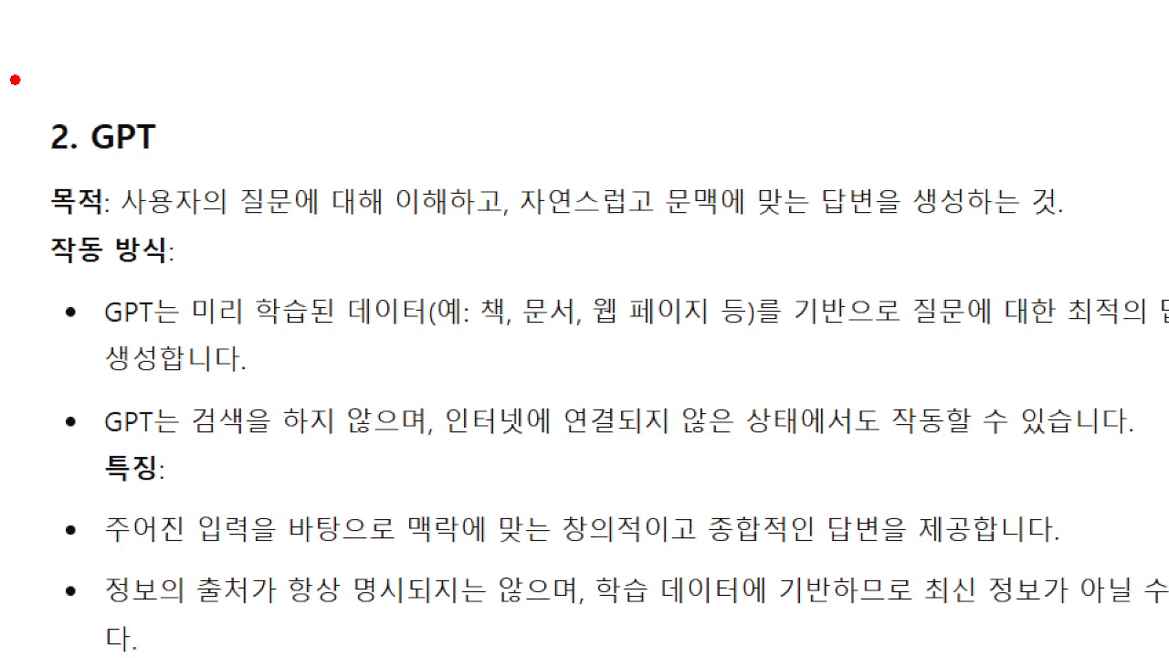
{"action": "mouse_move", "coordinate": [9, 75]}
{"action": "left_mouse_down"}
{"action": "mouse_move", "coordinate": [378, 235]}
{"action": "mouse_move", "coordinate": [1055, 246]}
{"action": "left_mouse_up"}
{"action": "left_click_drag", "start_coordinate": [707, 258], "coordinate": [706, 404]}
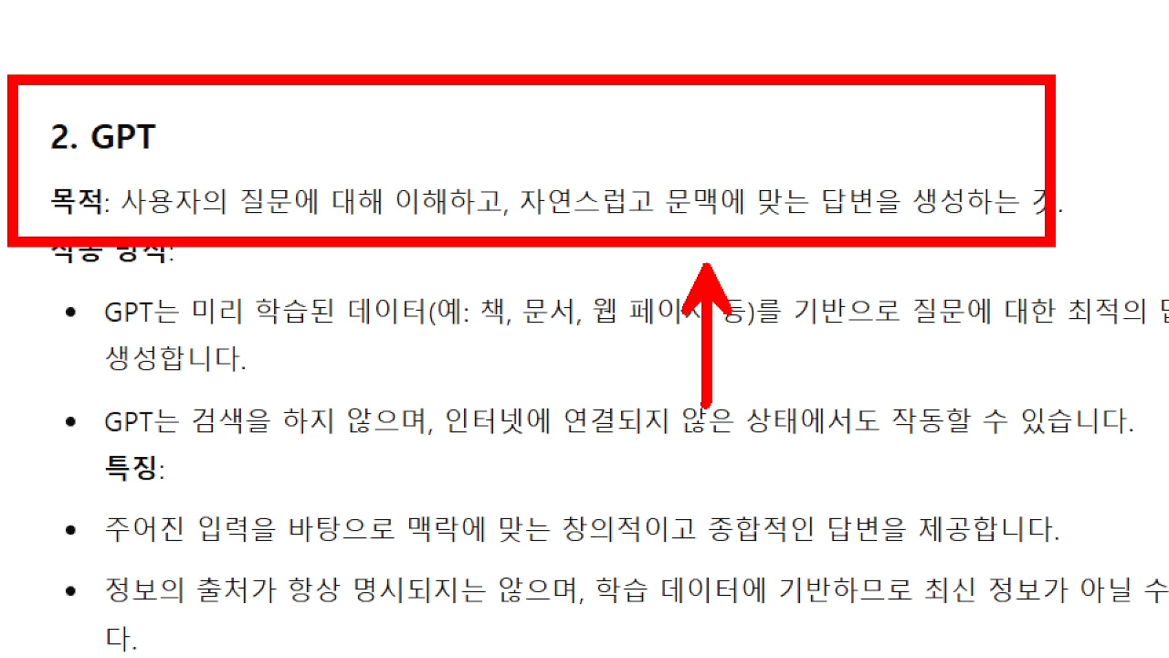
{"action": "key", "text": "Escape"}
Step: Mark the 예시 passage about "서울의 날씨" in the GPT section with a red box and arrow, then clear the marks
{"action": "scroll", "coordinate": [650, 311], "scroll_direction": "up", "scroll_amount": 1}
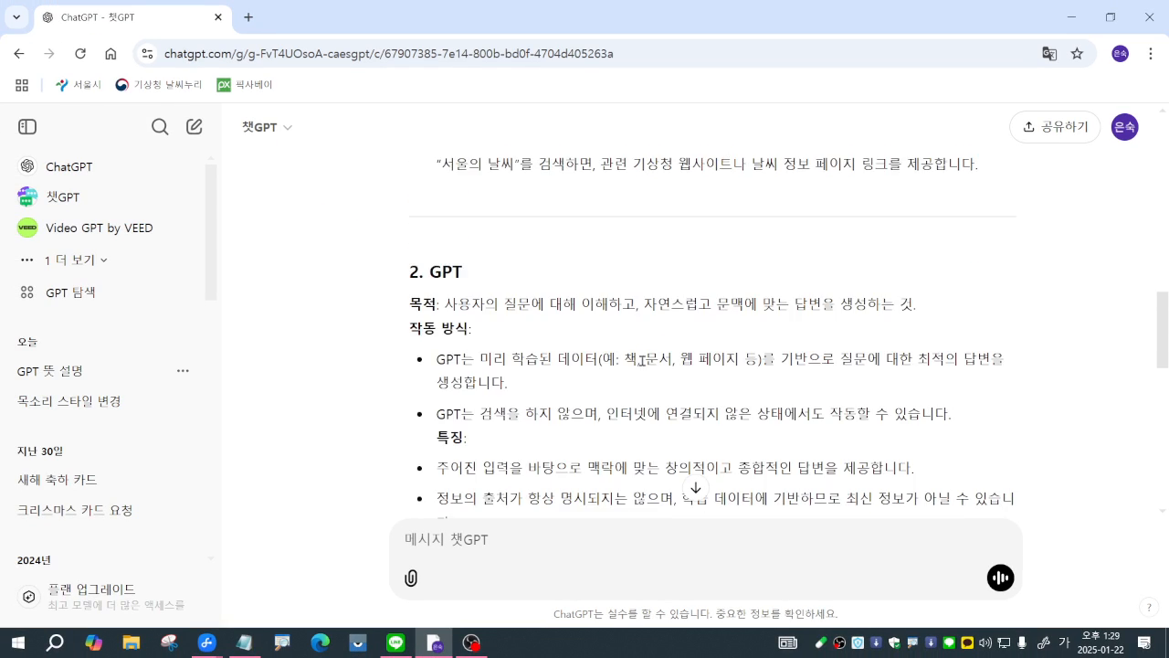
{"action": "scroll", "coordinate": [648, 363], "scroll_direction": "down", "scroll_amount": 4}
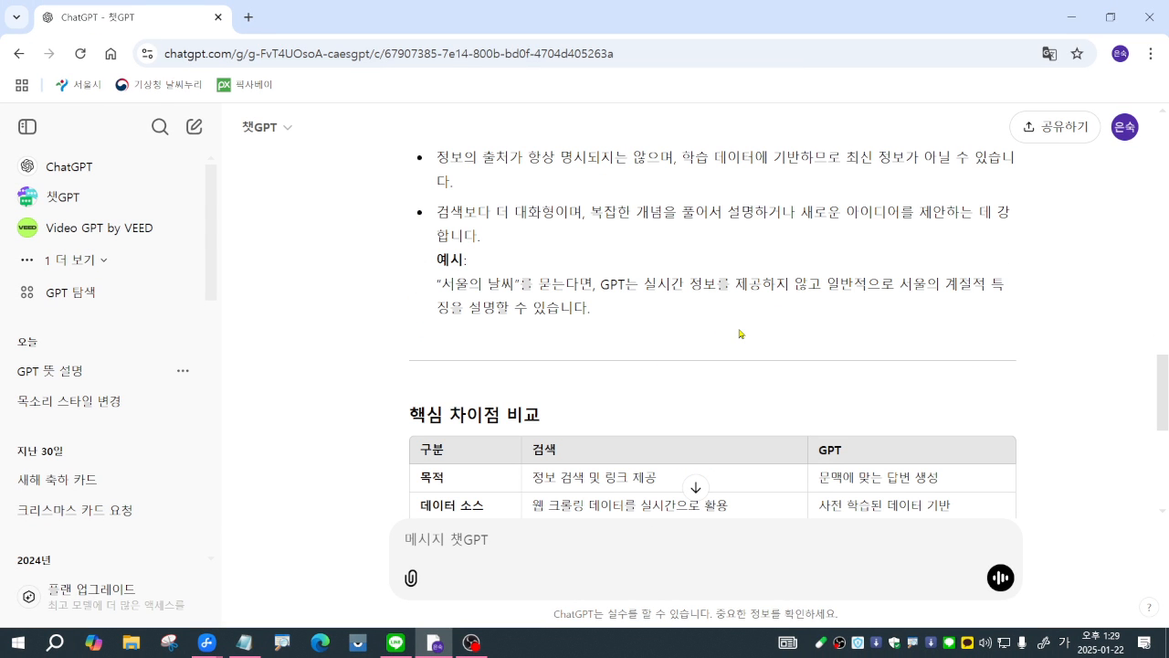
{"action": "mouse_move", "coordinate": [404, 232]}
{"action": "left_mouse_down"}
{"action": "mouse_move", "coordinate": [430, 253]}
{"action": "mouse_move", "coordinate": [1032, 340]}
{"action": "left_mouse_up"}
{"action": "left_click_drag", "start_coordinate": [805, 254], "coordinate": [846, 195]}
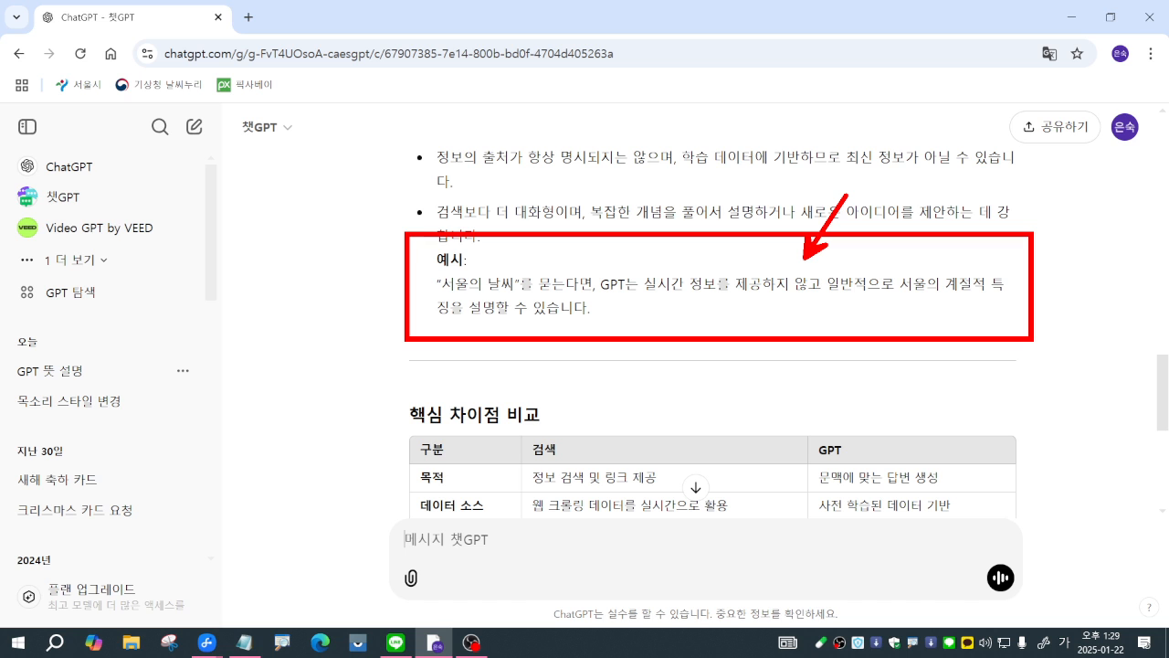
{"action": "key", "text": "Escape"}
Step: Zoom in on the "핵심 차이점 비교" table, box the 검색 and GPT headings in red and underline the 결과 형식 row
{"action": "scroll", "coordinate": [883, 323], "scroll_direction": "down", "scroll_amount": 3}
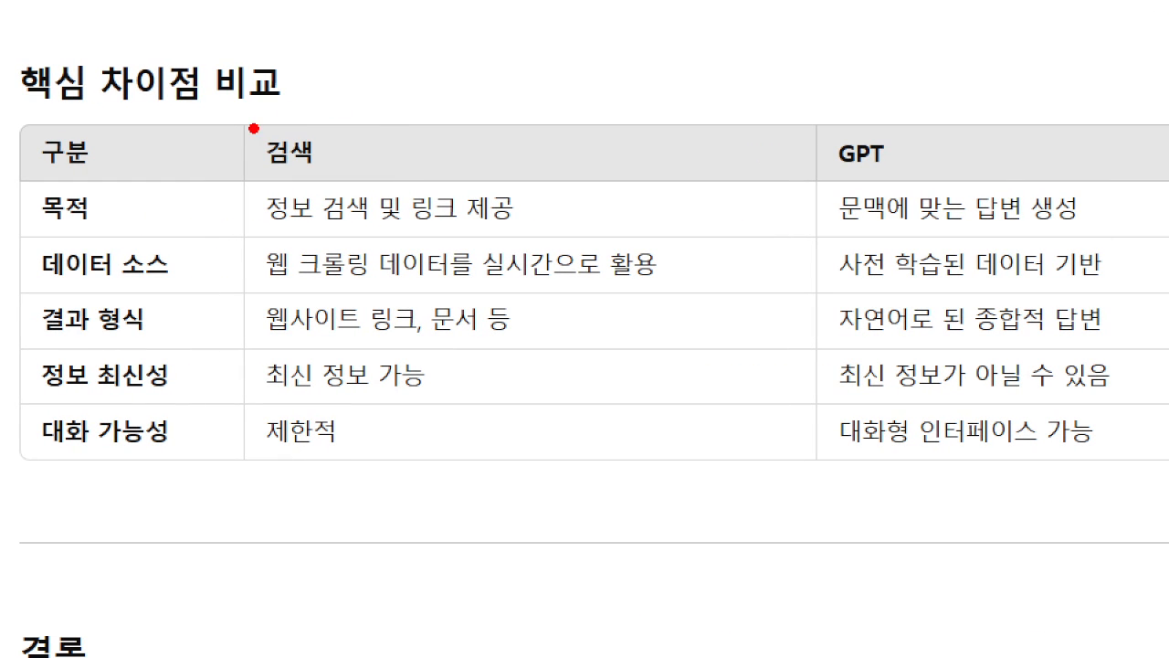
{"action": "left_click_drag", "start_coordinate": [249, 125], "coordinate": [393, 195]}
{"action": "mouse_move", "coordinate": [826, 116]}
{"action": "left_mouse_down"}
{"action": "mouse_move", "coordinate": [918, 168]}
{"action": "mouse_move", "coordinate": [937, 192]}
{"action": "left_mouse_up"}
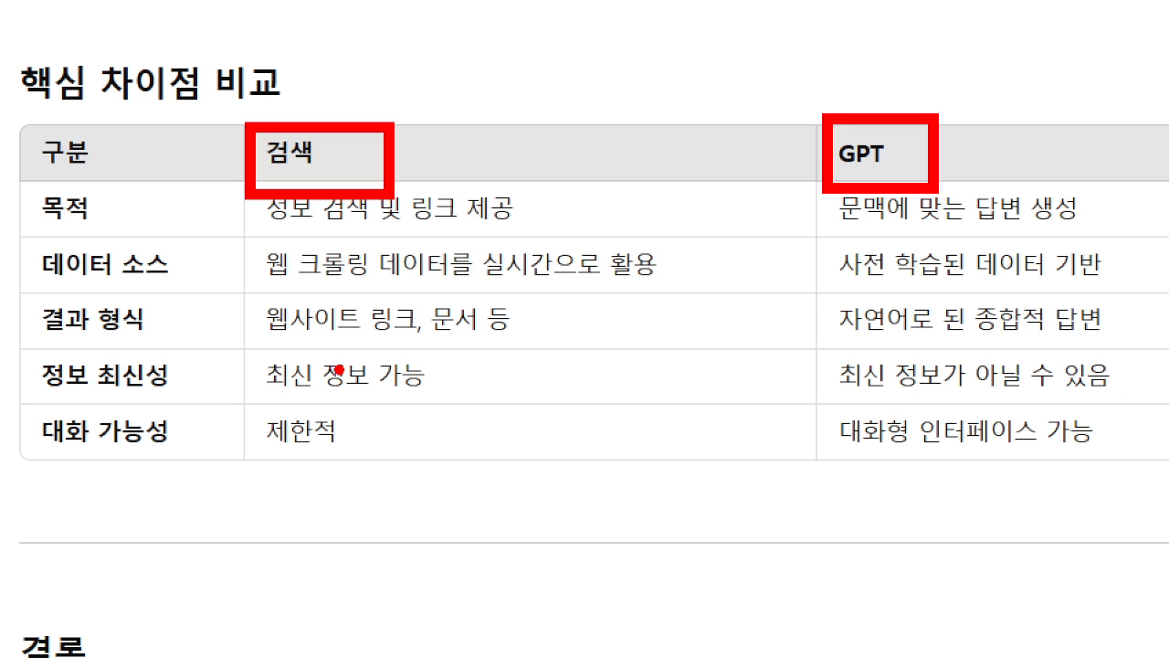
{"action": "left_click_drag", "start_coordinate": [53, 345], "coordinate": [515, 345]}
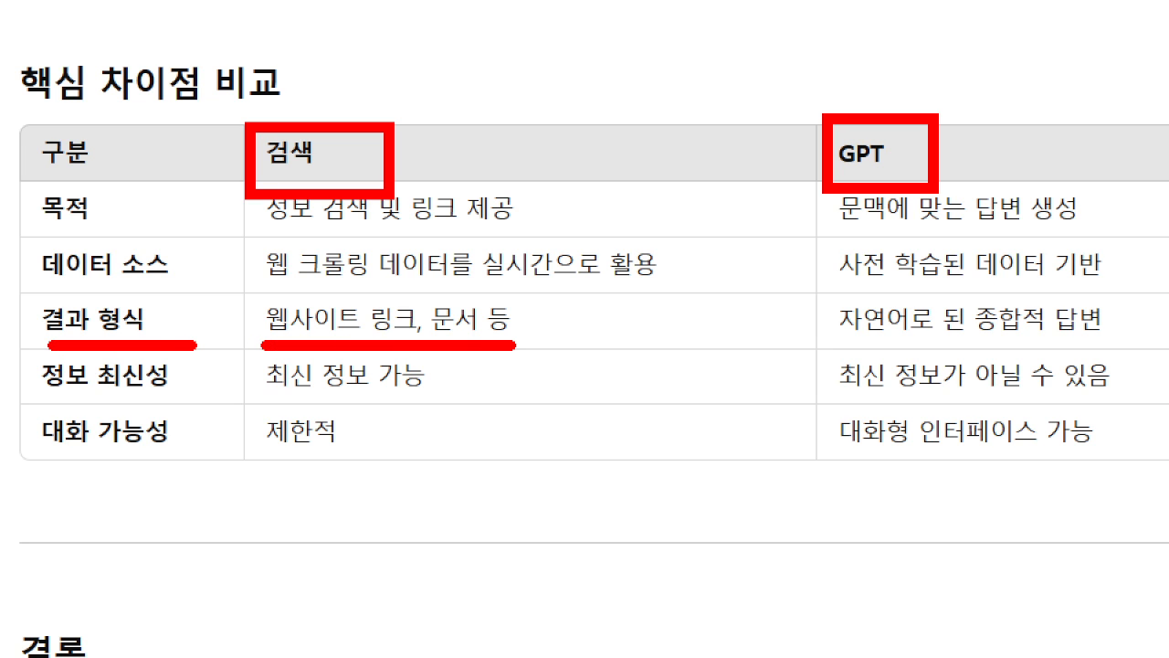
{"action": "left_click_drag", "start_coordinate": [837, 342], "coordinate": [1111, 332]}
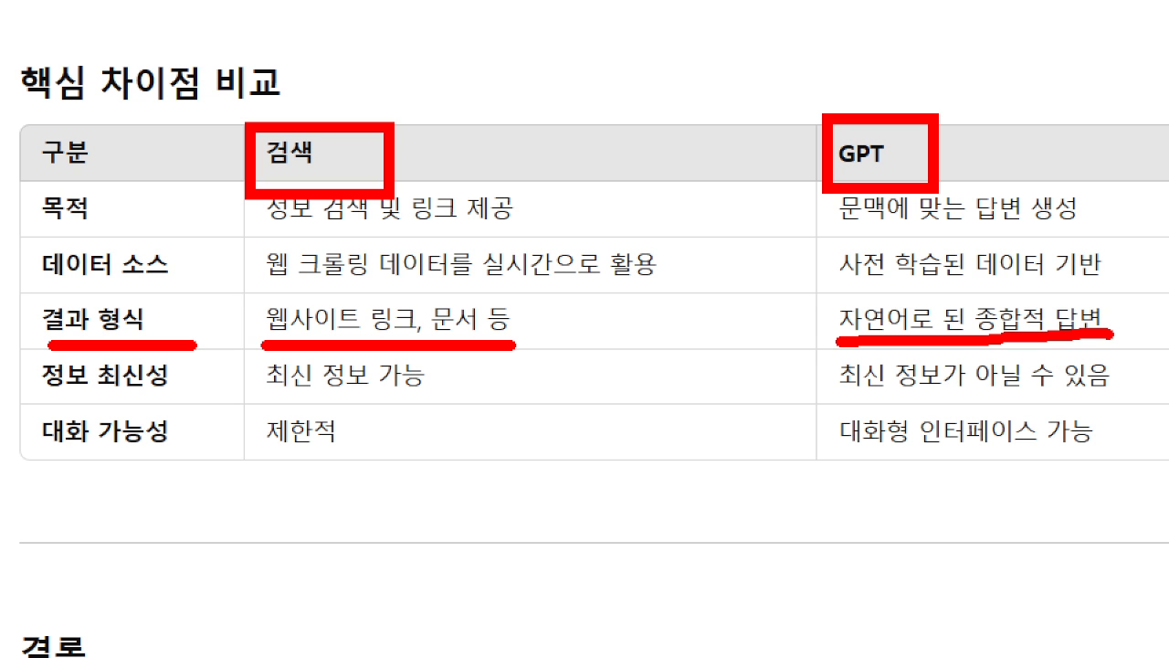
Step: Underline both answers in the 정보 최신성 and 대화 가능성 rows, add arrows to the 검색 and GPT headings, then exit the annotation view
{"action": "left_click_drag", "start_coordinate": [245, 391], "coordinate": [498, 398]}
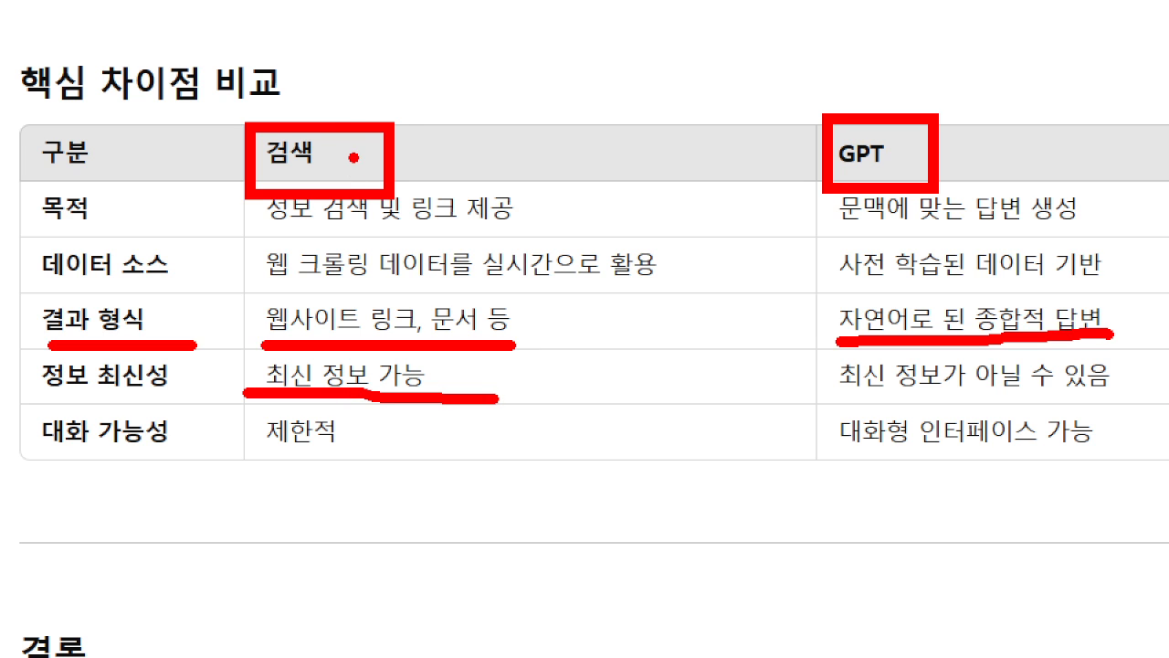
{"action": "left_click_drag", "start_coordinate": [353, 157], "coordinate": [462, 55]}
{"action": "left_click_drag", "start_coordinate": [874, 144], "coordinate": [952, 107]}
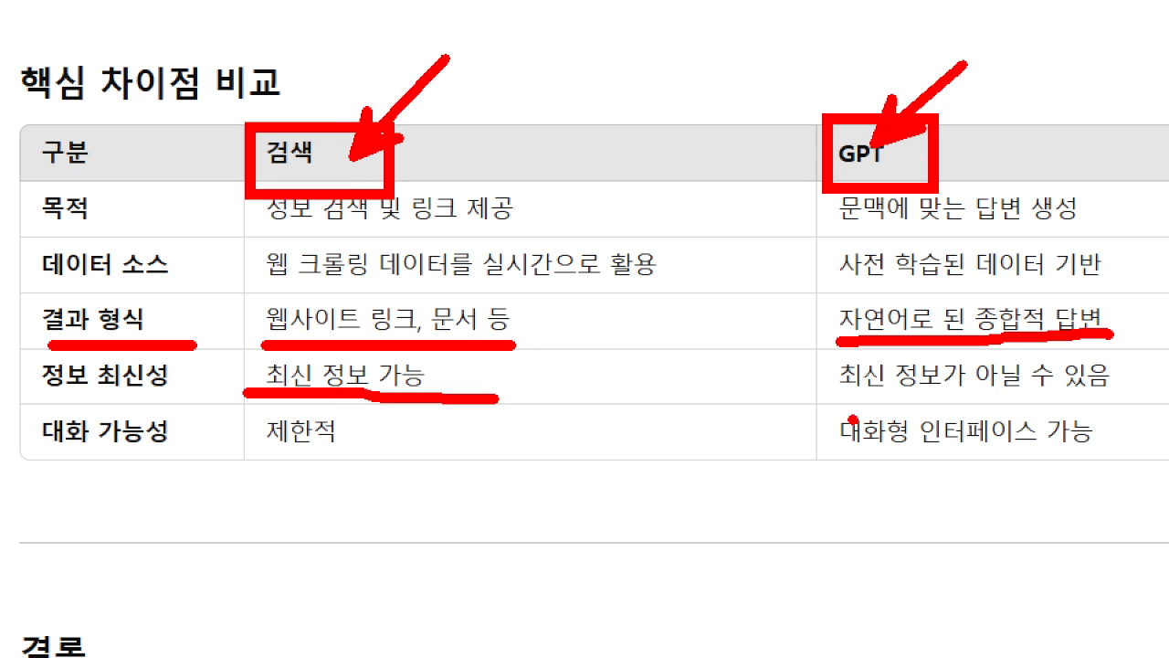
{"action": "left_click_drag", "start_coordinate": [826, 380], "coordinate": [1117, 400]}
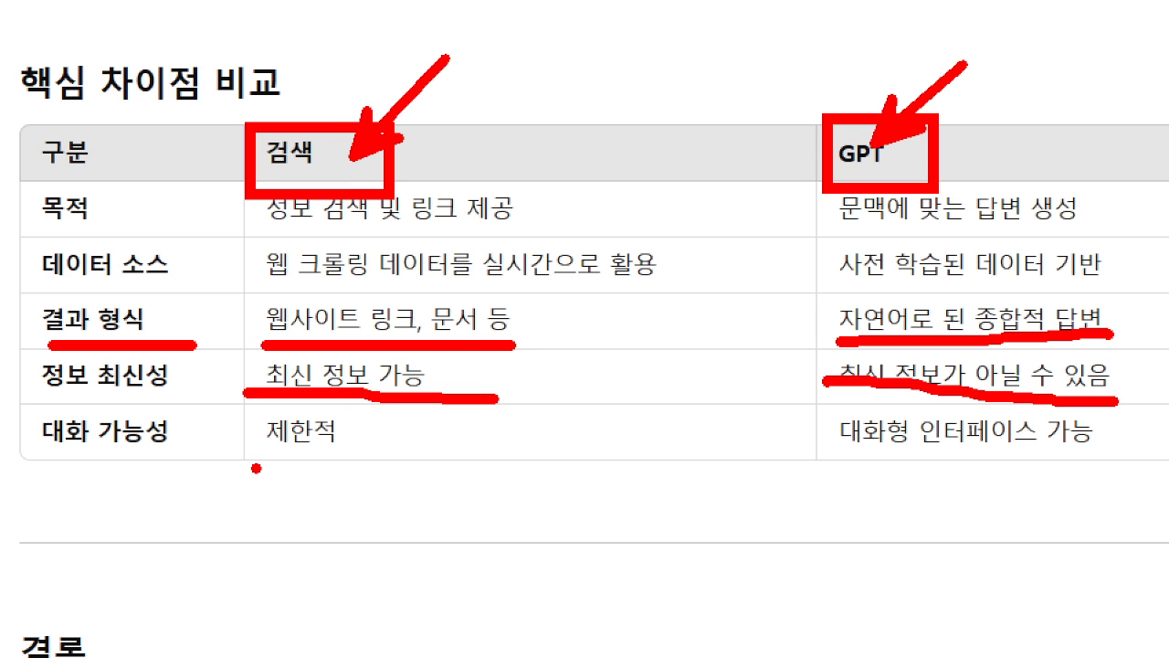
{"action": "left_click_drag", "start_coordinate": [254, 466], "coordinate": [417, 467]}
{"action": "left_click_drag", "start_coordinate": [861, 459], "coordinate": [1051, 463]}
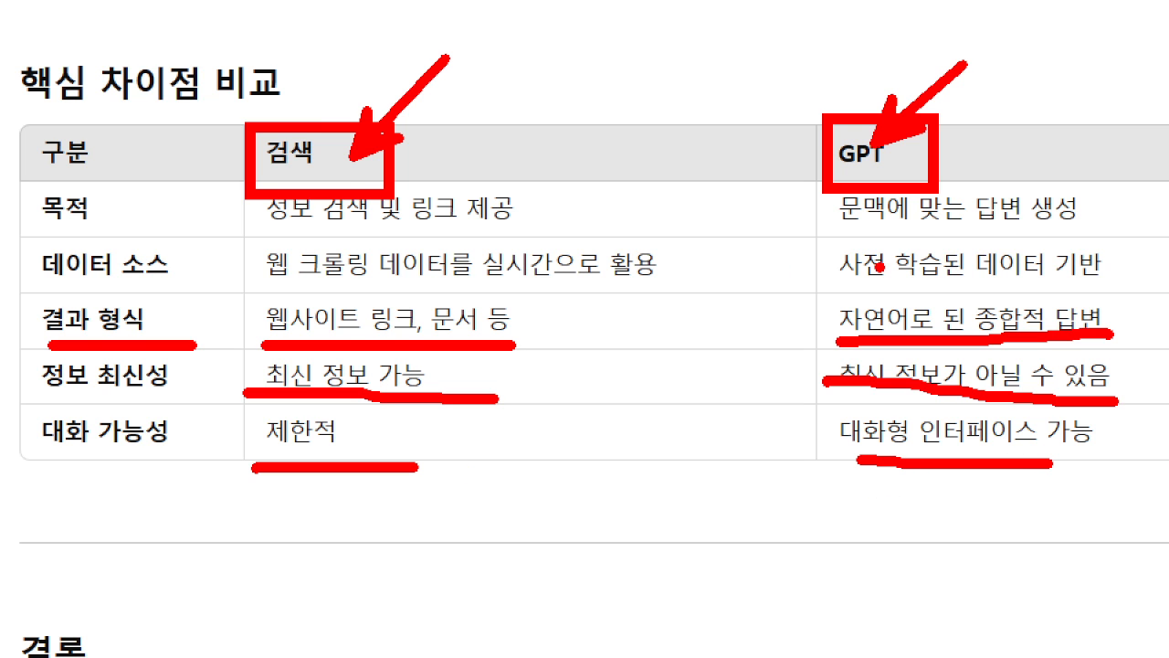
{"action": "key", "text": "Escape"}
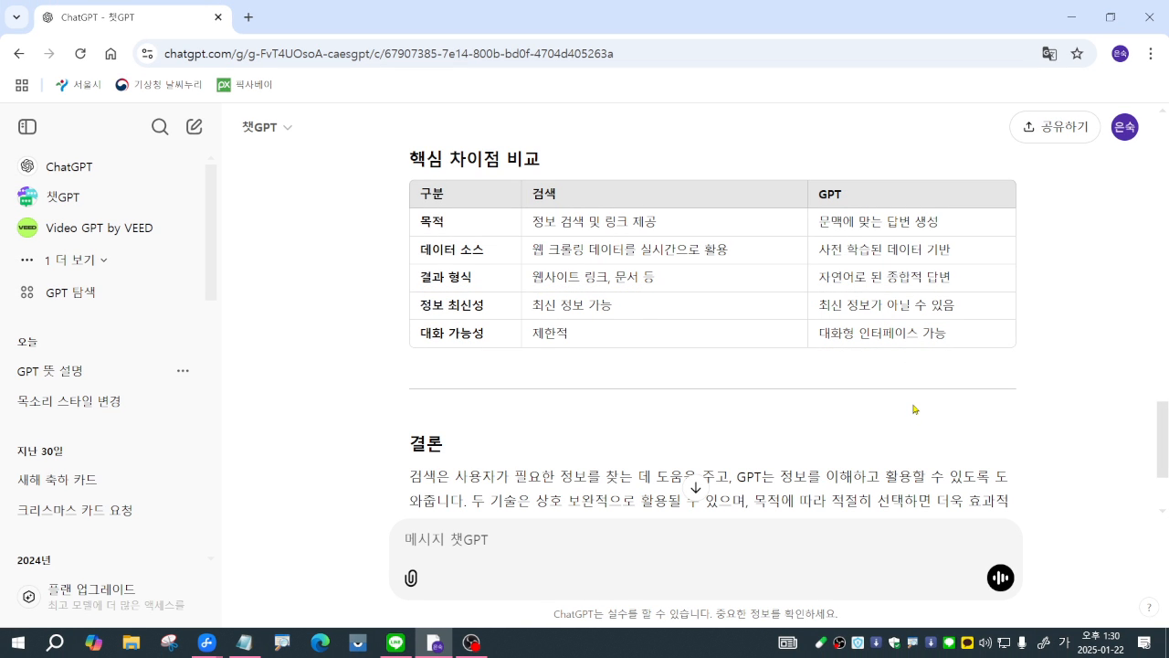
Step: Zoom in on the "결론" section, underline part of its first sentence about 검색 in red, then exit the annotation view
{"action": "scroll", "coordinate": [915, 407], "scroll_direction": "down", "scroll_amount": 2}
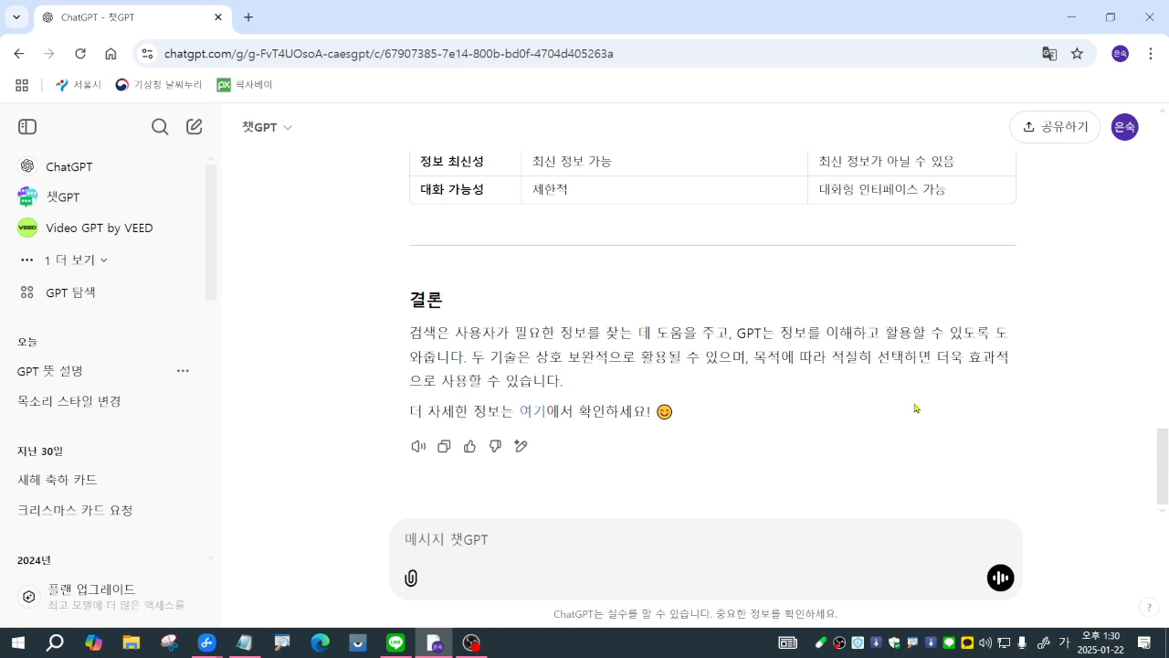
{"action": "key", "text": "ctrl+1"}
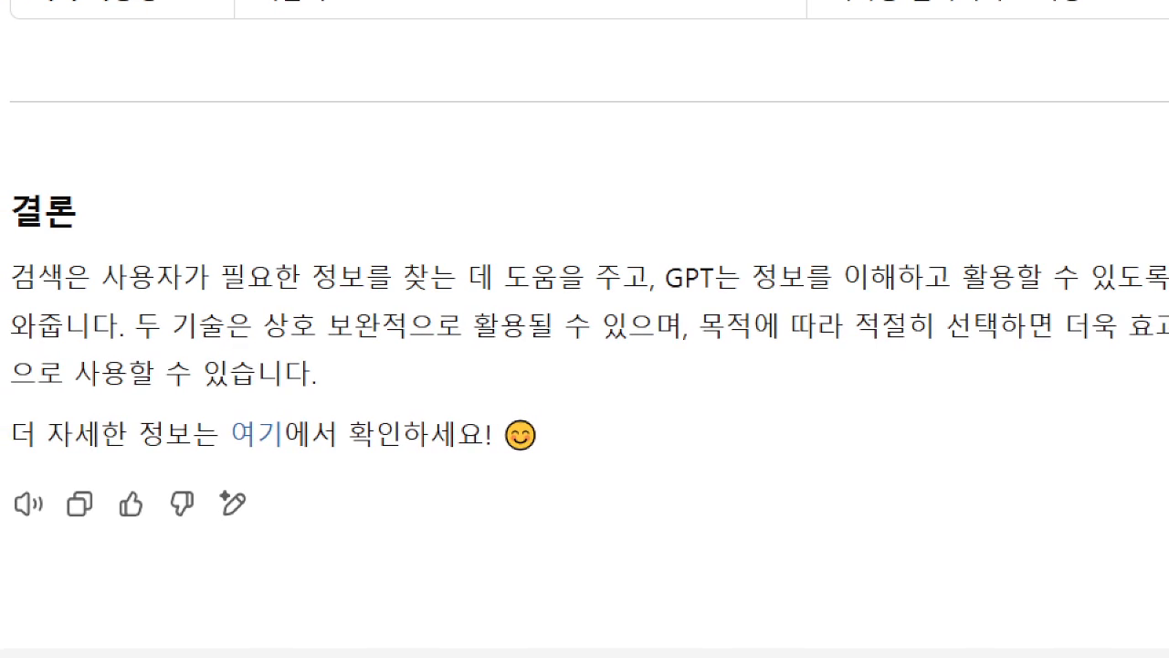
{"action": "left_click", "coordinate": [740, 397]}
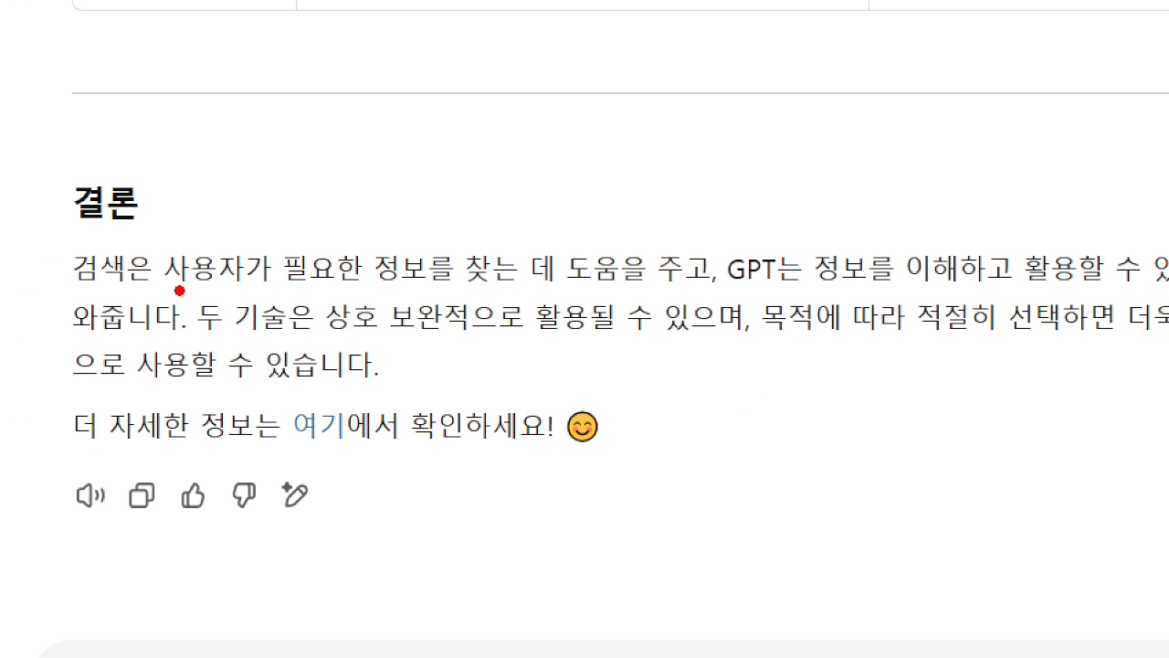
{"action": "left_click_drag", "start_coordinate": [178, 290], "coordinate": [561, 298]}
{"action": "key", "text": "Escape"}
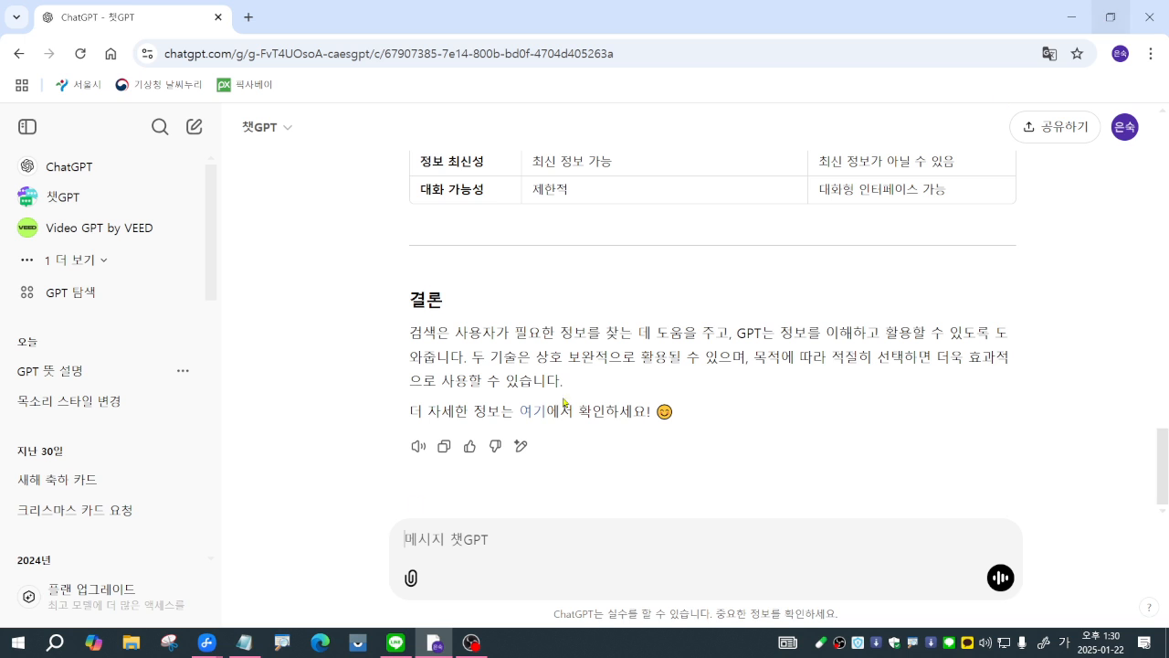
Step: Switch to the Notepad outline and highlight the "3. 주의사항" topic
{"action": "left_click", "coordinate": [255, 643]}
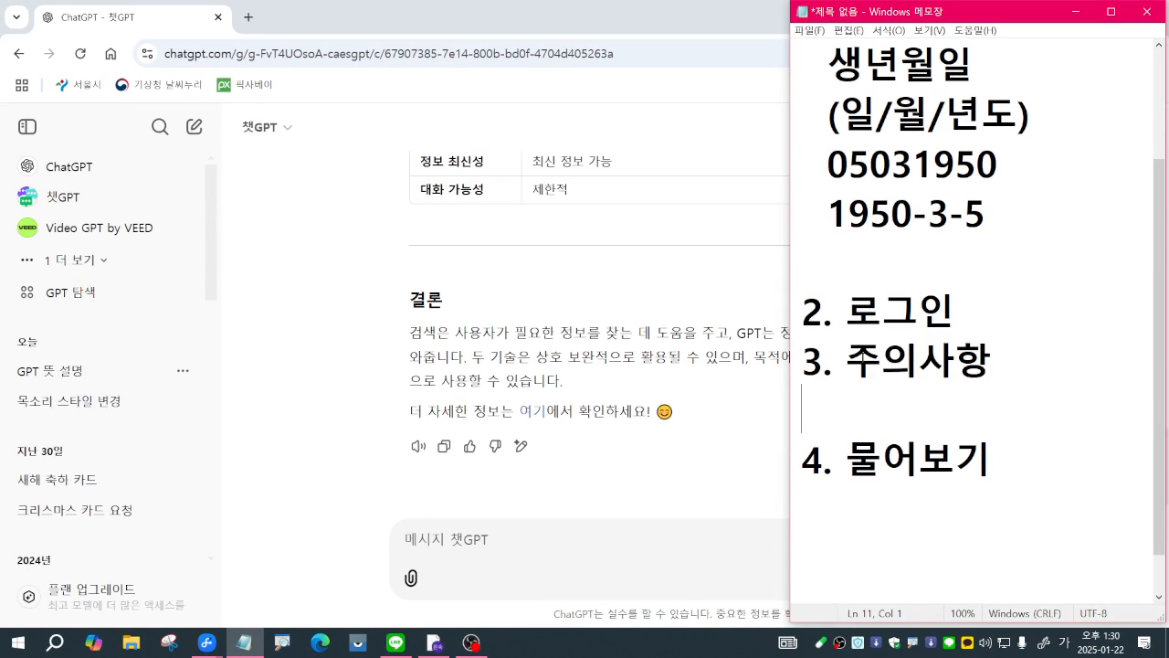
{"action": "left_click_drag", "start_coordinate": [846, 358], "coordinate": [990, 360]}
{"action": "left_click", "coordinate": [988, 363]}
Step: Return to the ChatGPT conversation and ask "GPT 사용시 주의사항 알려줘"
{"action": "left_click", "coordinate": [438, 541]}
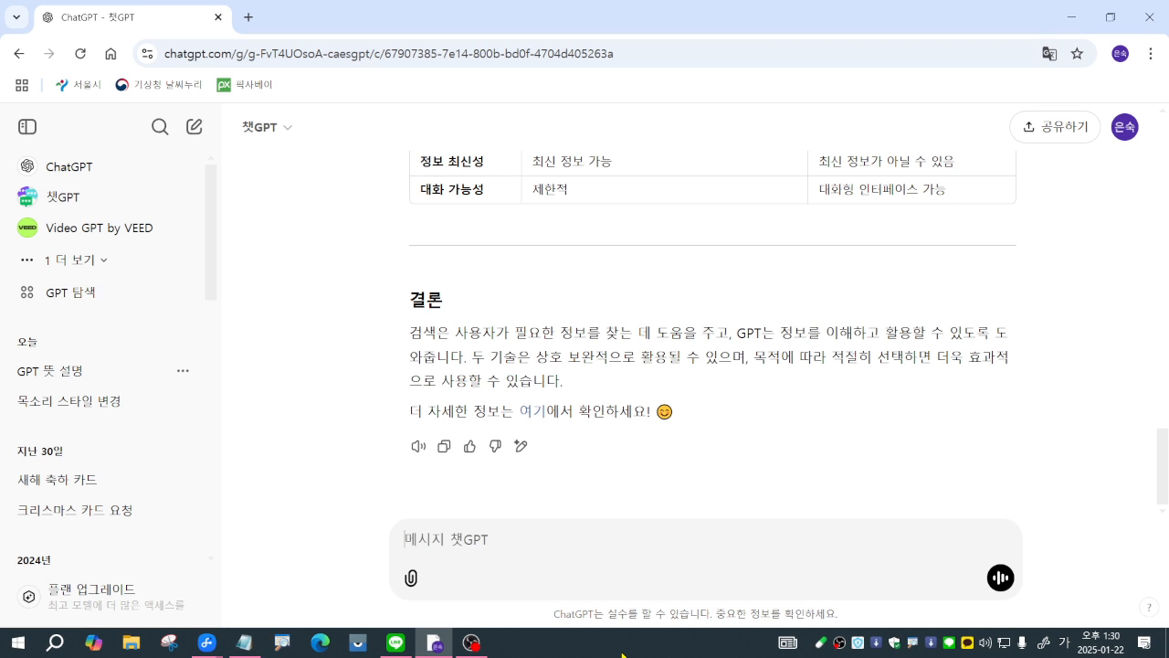
{"action": "type", "text": "ㅎ"}
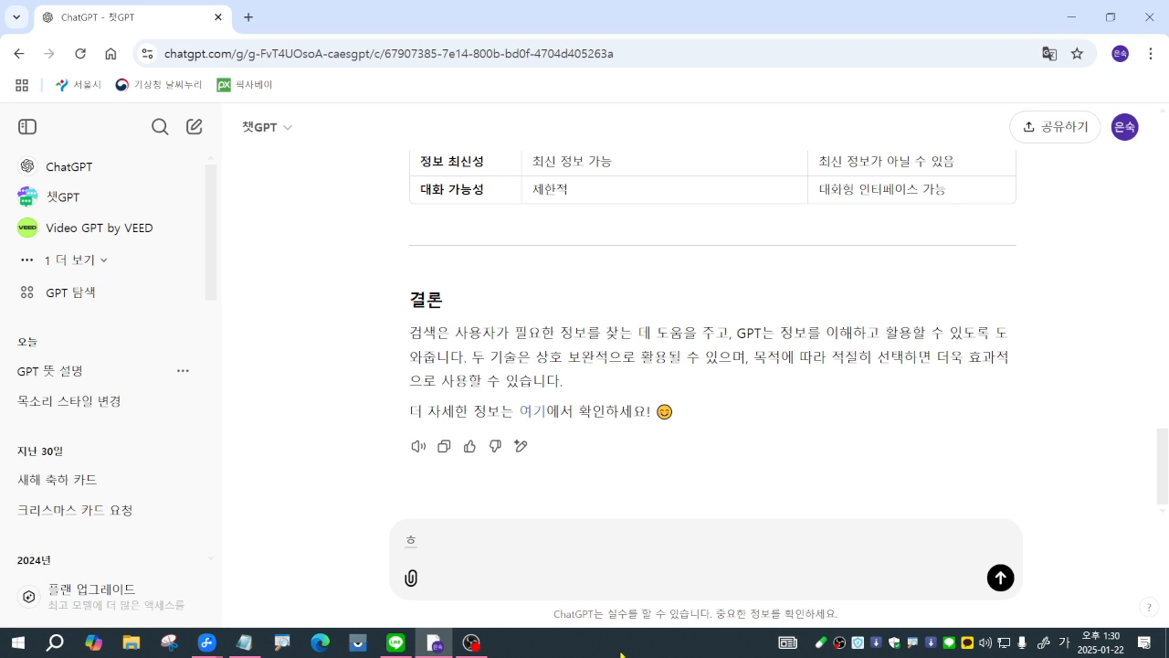
{"action": "key", "text": "BackSpace"}
{"action": "key", "text": "Hangul"}
{"action": "type", "text": "GPT"}
{"action": "key", "text": "Hangul"}
{"action": "type", "text": "사용시 줄"}
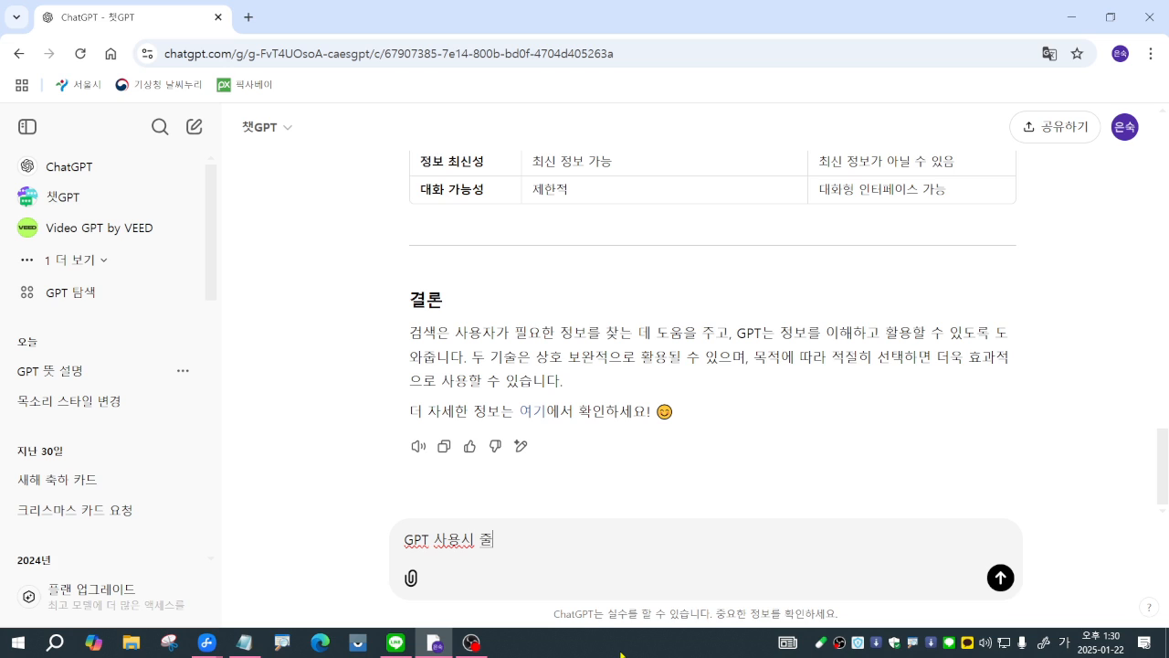
{"action": "type", "text": "의"}
{"action": "type", "text": "사하"}
{"action": "type", "text": " 알려줘"}
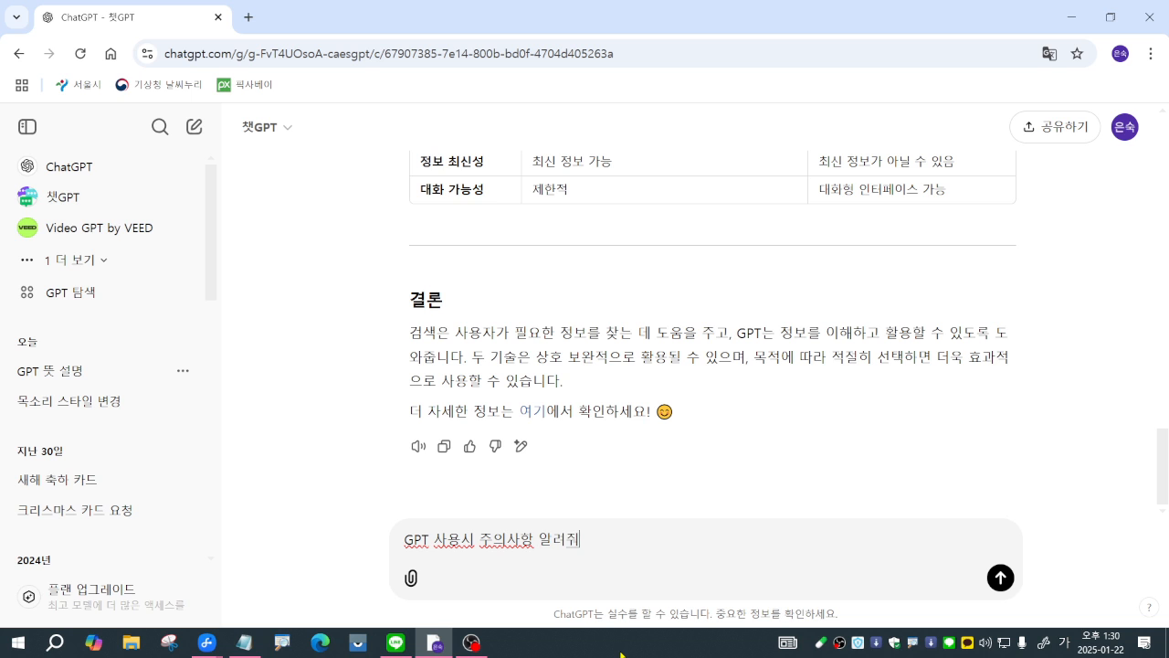
{"action": "key", "text": "Return"}
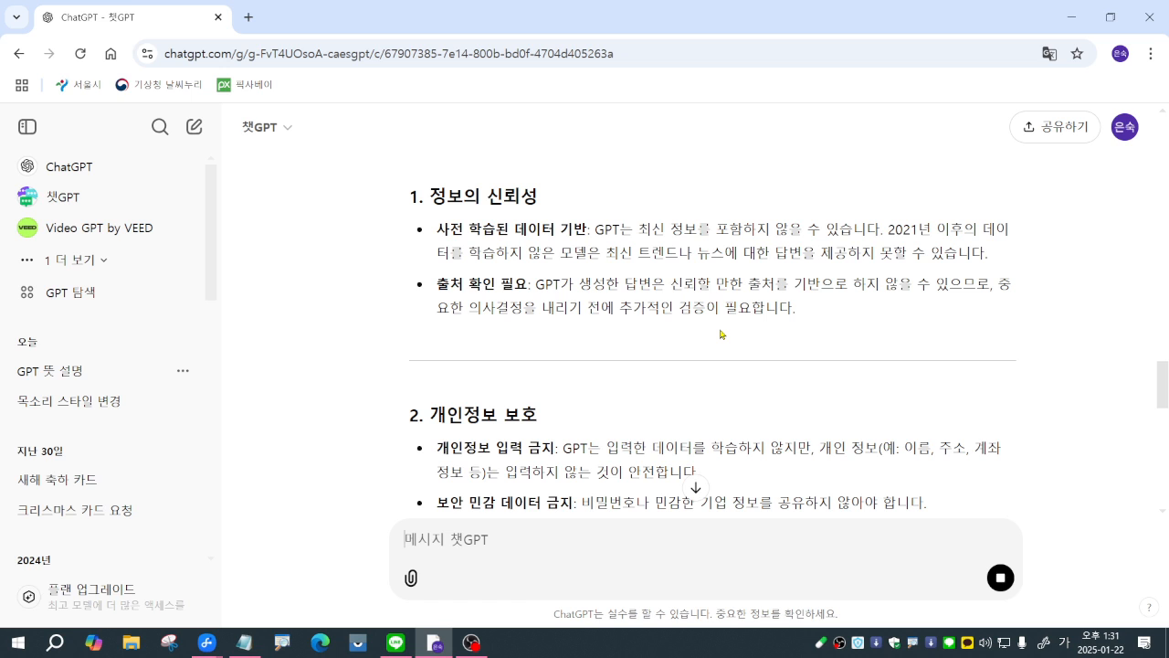
Step: Read the numbered cautions in the answer, from 개인정보 보호 through 상업적 사용 시 법적 검토 필요 and the closing remarks
{"action": "scroll", "coordinate": [721, 329], "scroll_direction": "down", "scroll_amount": 2}
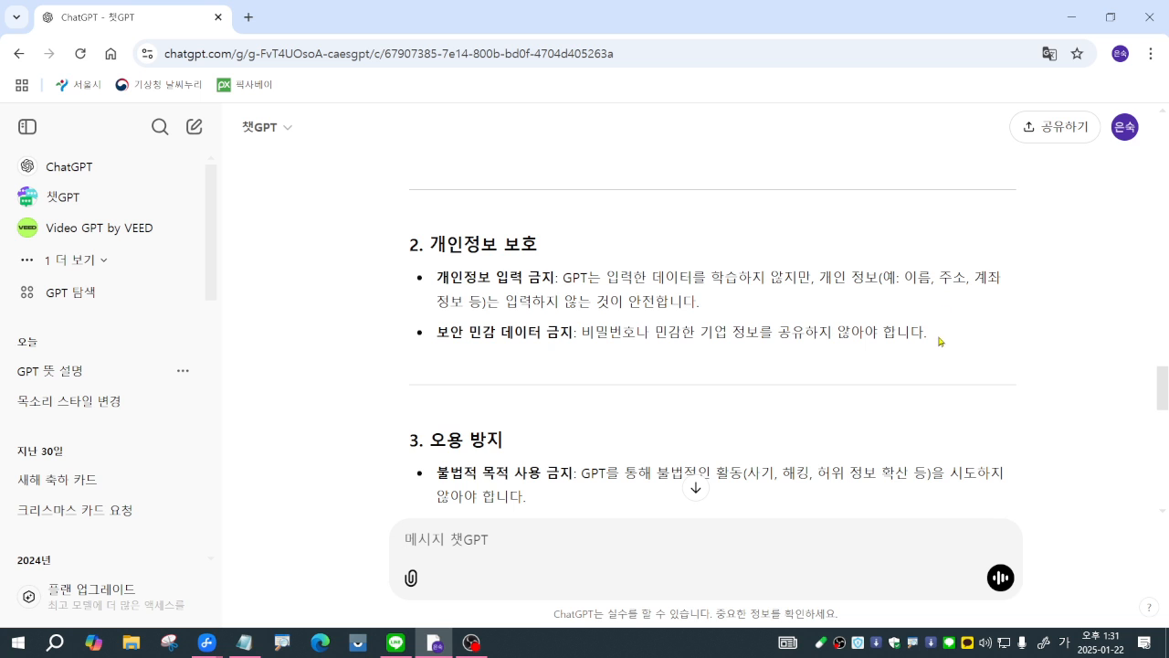
{"action": "scroll", "coordinate": [947, 339], "scroll_direction": "down", "scroll_amount": 2}
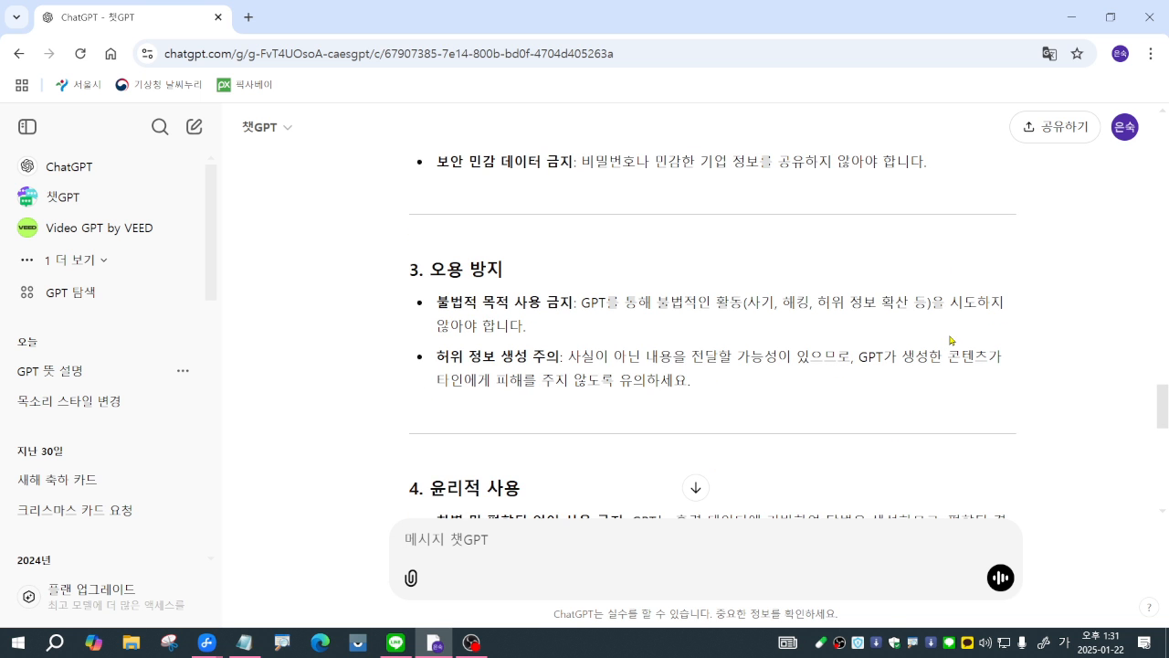
{"action": "scroll", "coordinate": [947, 338], "scroll_direction": "down", "scroll_amount": 1}
{"action": "scroll", "coordinate": [947, 338], "scroll_direction": "up", "scroll_amount": 1}
{"action": "scroll", "coordinate": [685, 382], "scroll_direction": "down", "scroll_amount": 4}
{"action": "scroll", "coordinate": [687, 382], "scroll_direction": "up", "scroll_amount": 1}
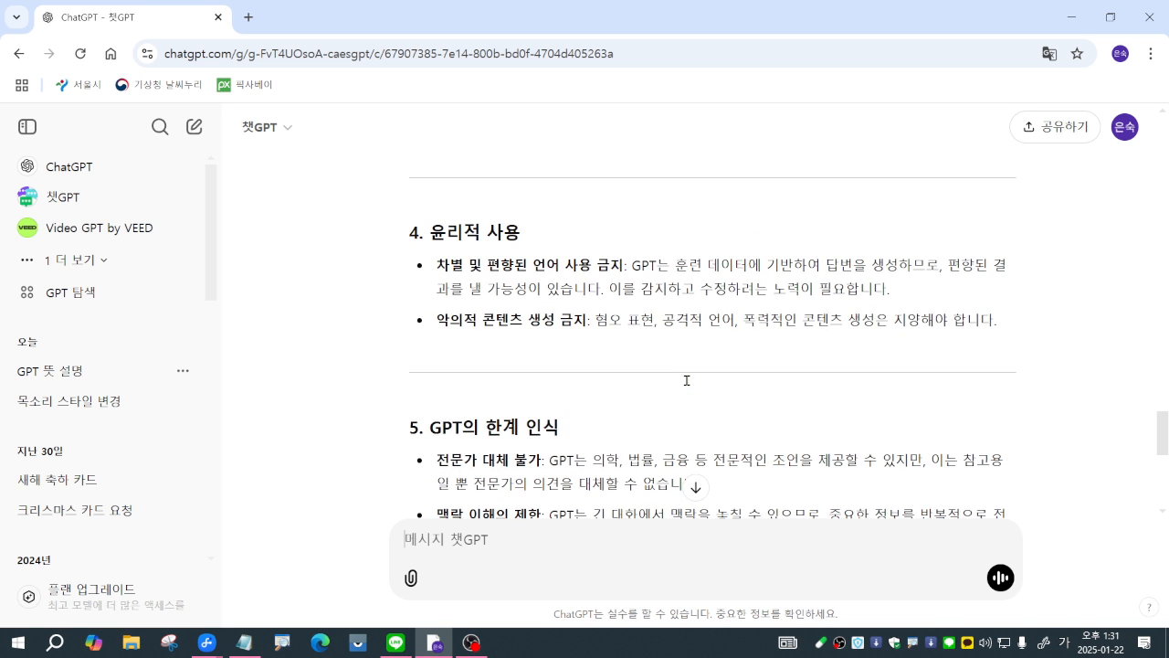
{"action": "scroll", "coordinate": [686, 382], "scroll_direction": "down", "scroll_amount": 2}
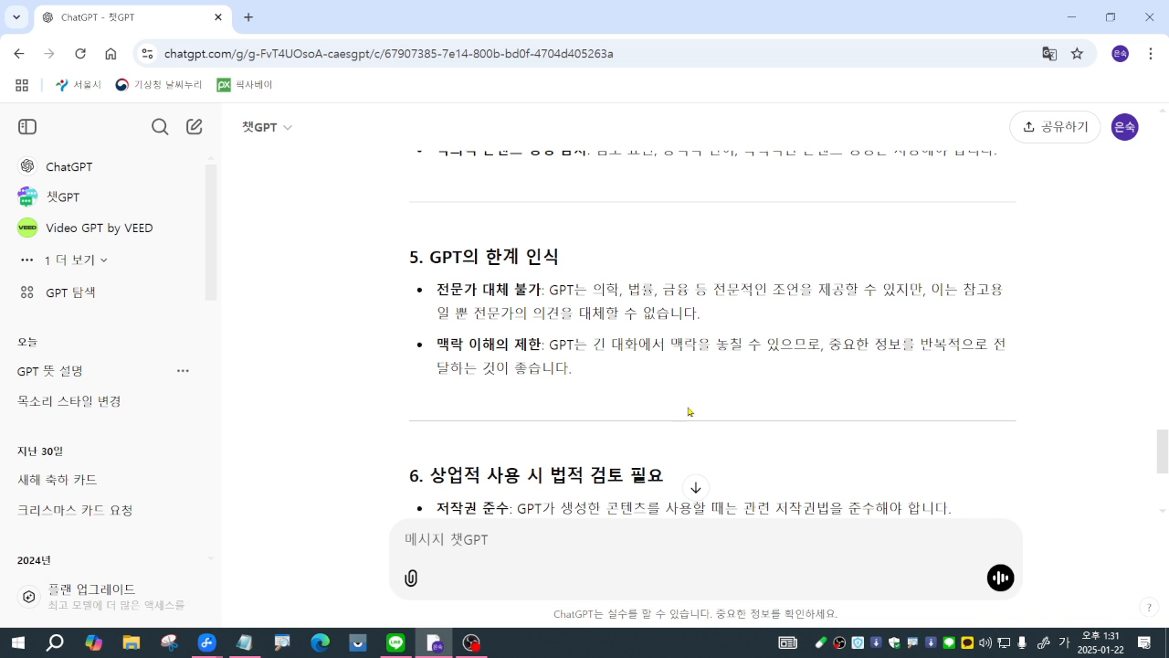
{"action": "scroll", "coordinate": [689, 410], "scroll_direction": "down", "scroll_amount": 3}
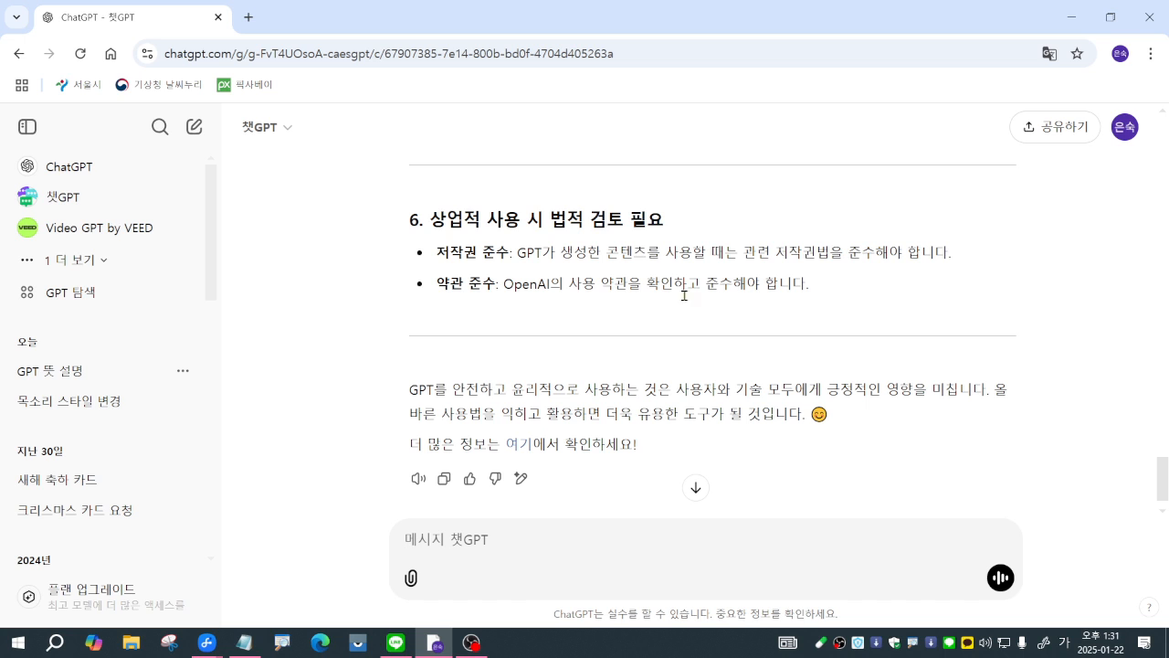
{"action": "scroll", "coordinate": [717, 347], "scroll_direction": "down", "scroll_amount": 1}
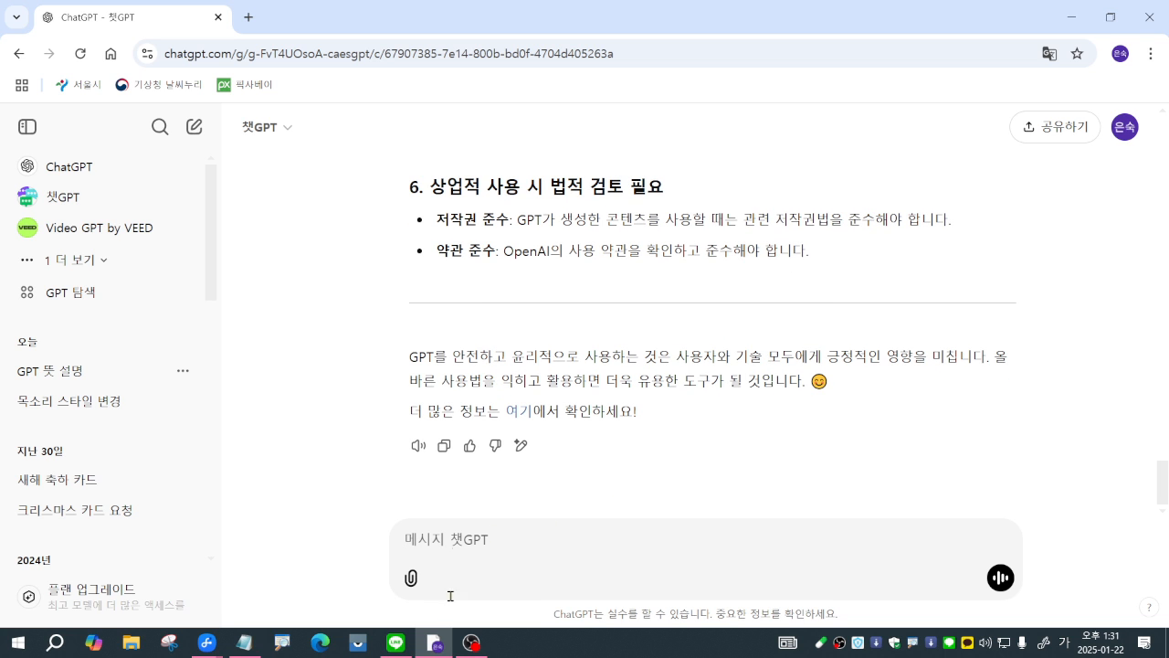
Step: Switch to the Notepad outline and highlight the 주의사항 and "4. 물어보기" topics
{"action": "left_click", "coordinate": [243, 642]}
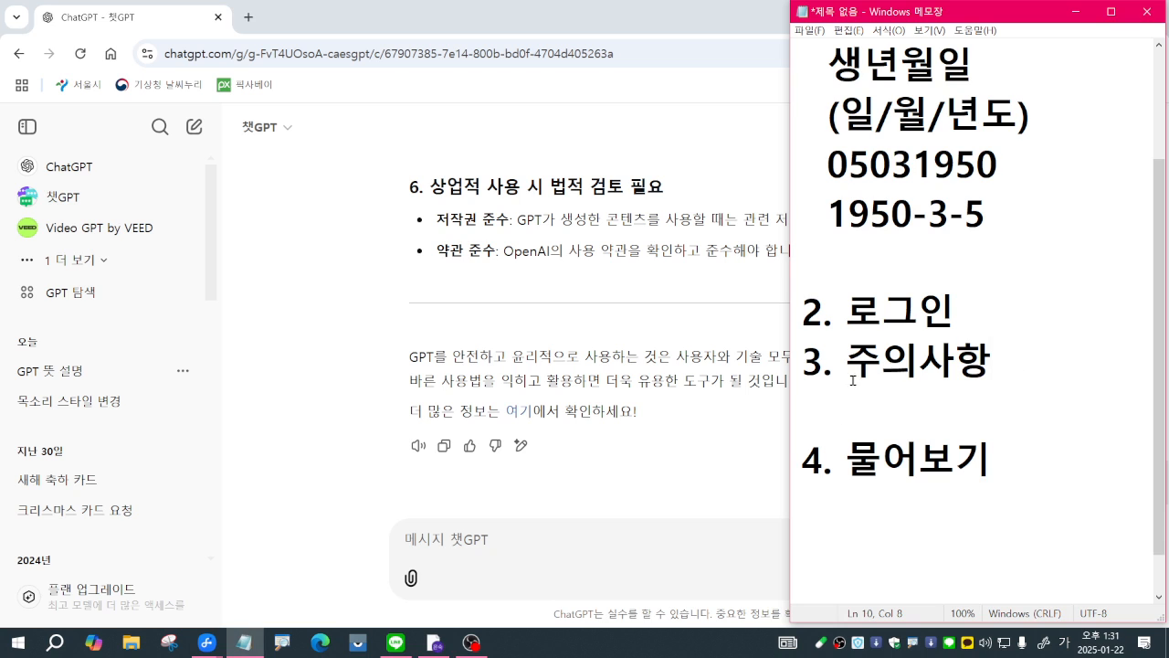
{"action": "left_click_drag", "start_coordinate": [842, 376], "coordinate": [1038, 374]}
{"action": "left_click_drag", "start_coordinate": [844, 457], "coordinate": [1019, 462]}
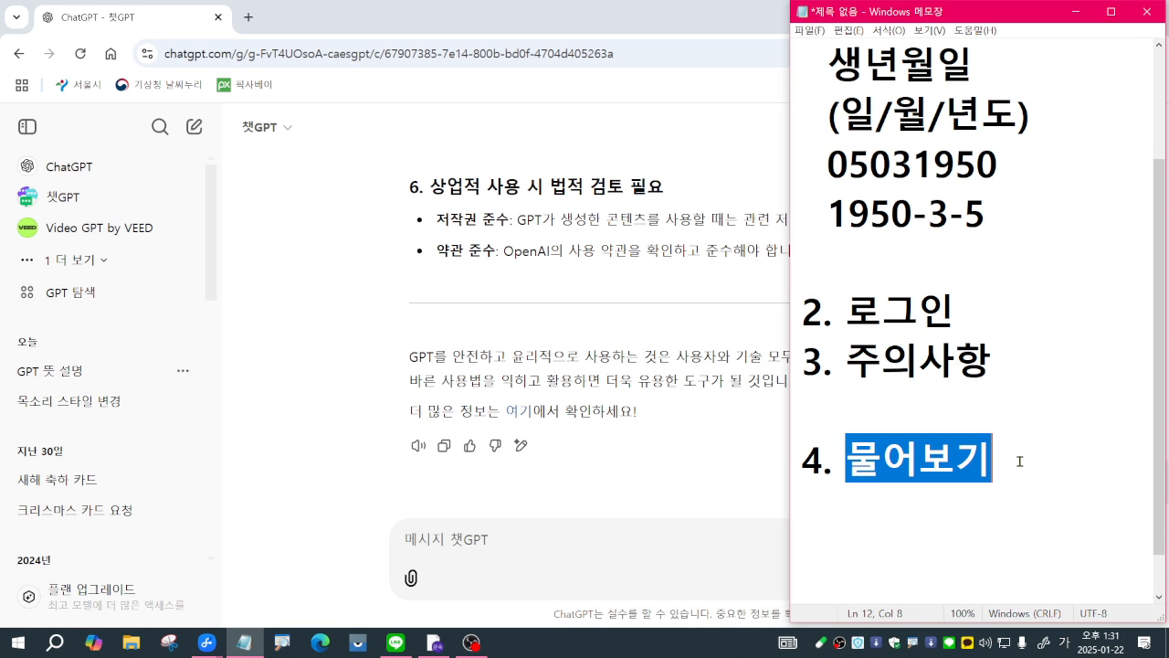
{"action": "left_click", "coordinate": [1019, 461]}
Step: Return to the ChatGPT conversation and ask "단테에 대해 설명해 줘"
{"action": "left_click", "coordinate": [439, 566]}
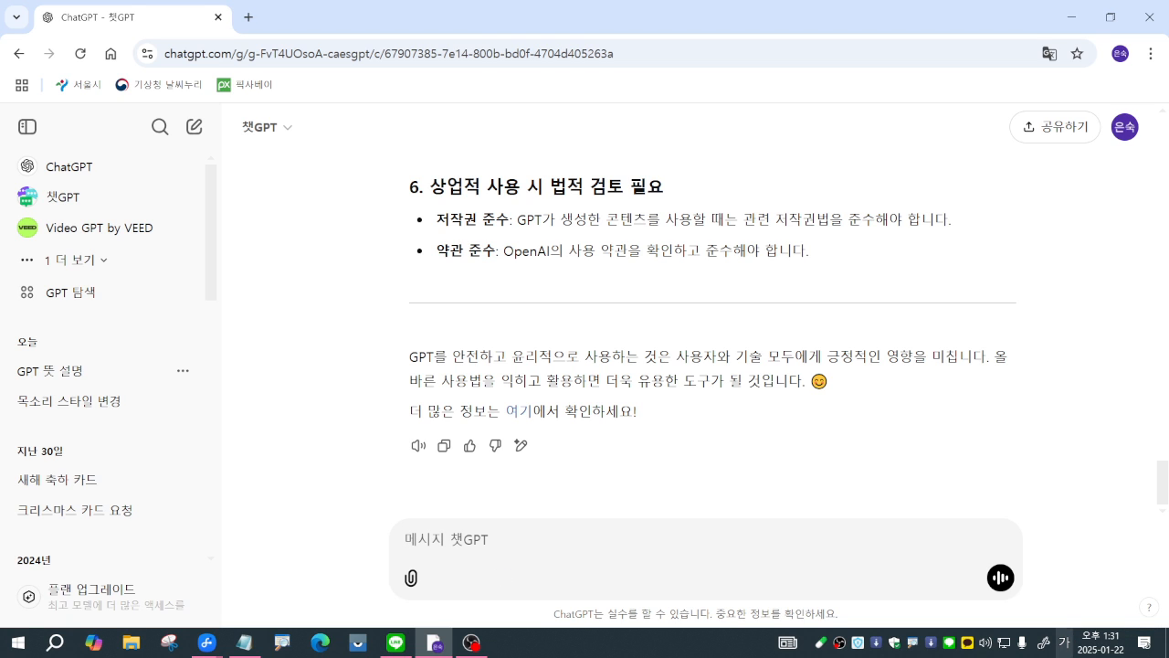
{"action": "type", "text": "단"}
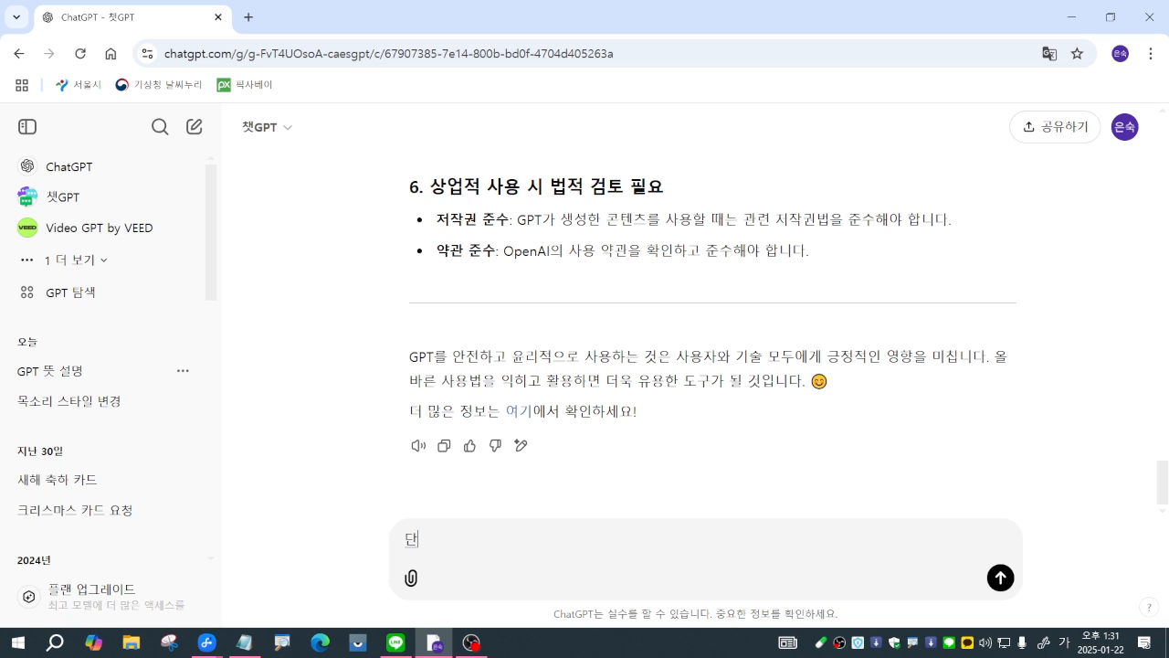
{"action": "type", "text": "ㅌㅔㅇㅔ 대새"}
{"action": "key", "text": "BackSpace"}
{"action": "type", "text": "ㅡ"}
{"action": "type", "text": "해 설명"}
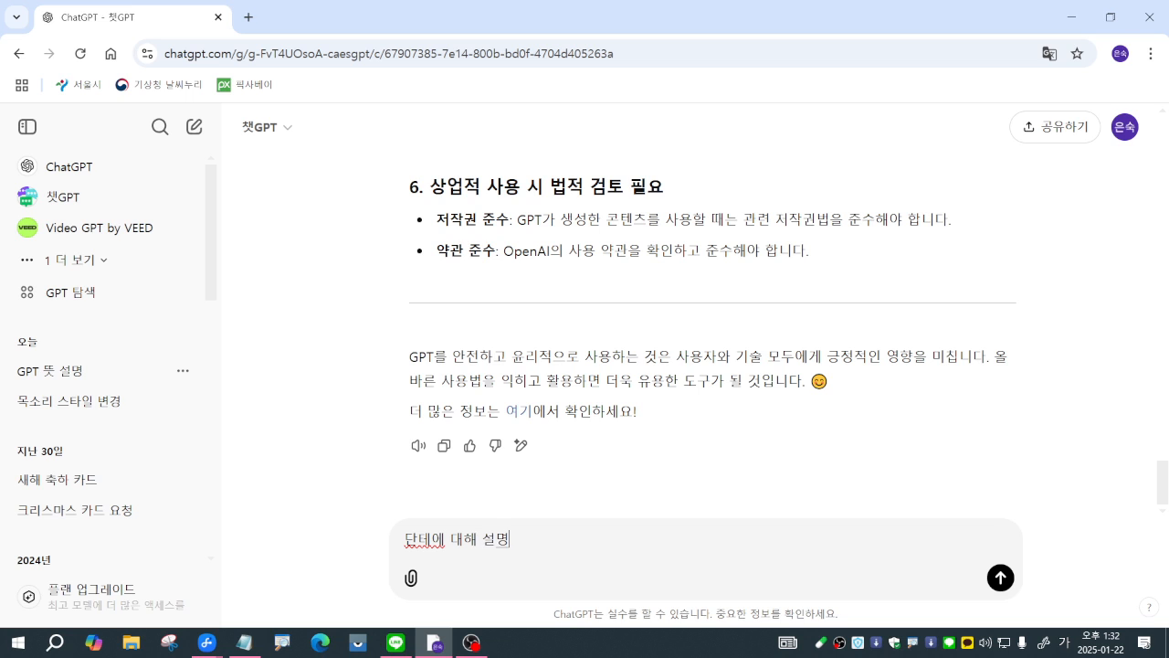
{"action": "type", "text": "해 줘"}
{"action": "key", "text": "Return"}
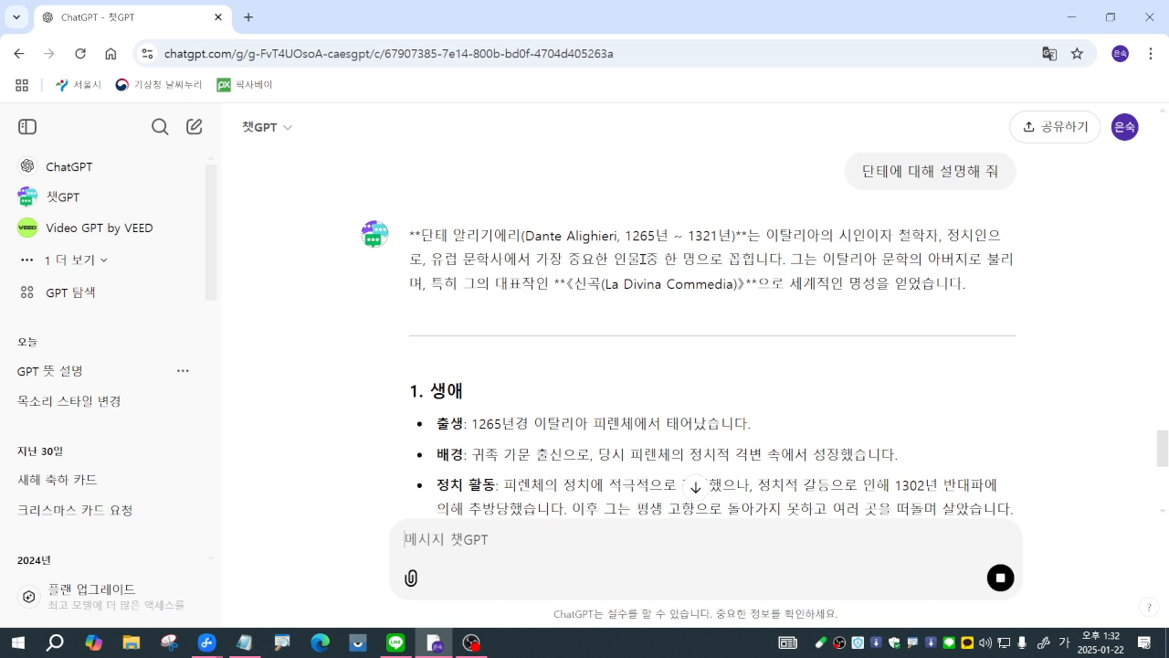
Step: Read through the answer about 단테, from the 생애 section to the closing remarks
{"action": "scroll", "coordinate": [931, 381], "scroll_direction": "down", "scroll_amount": 2}
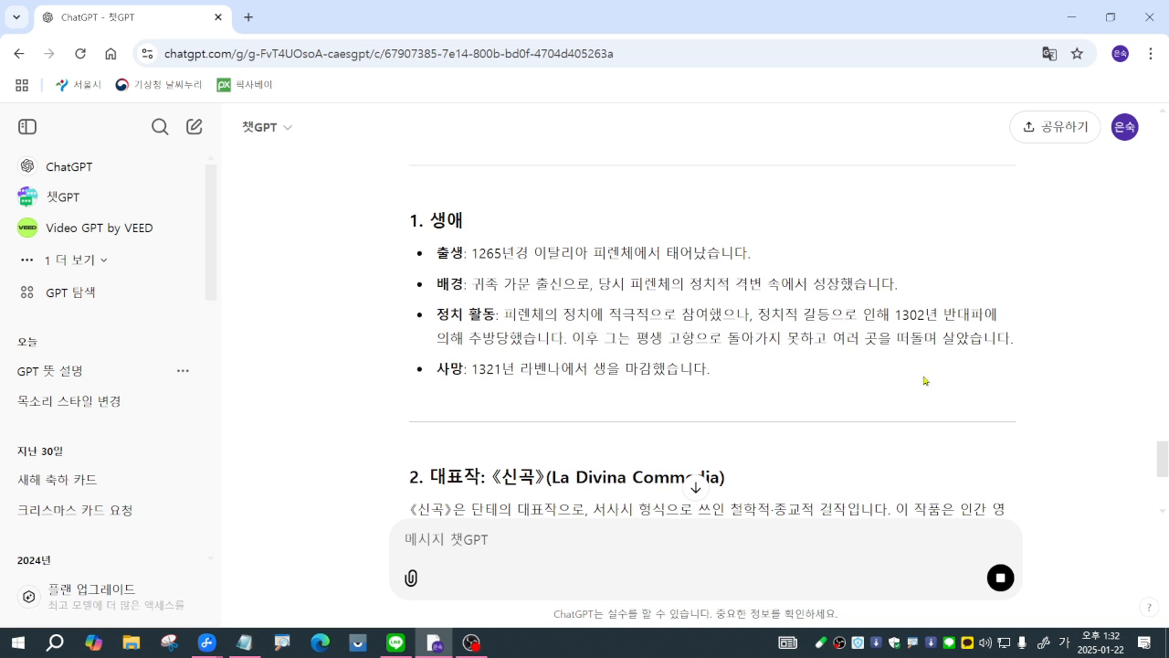
{"action": "scroll", "coordinate": [625, 367], "scroll_direction": "down", "scroll_amount": 3}
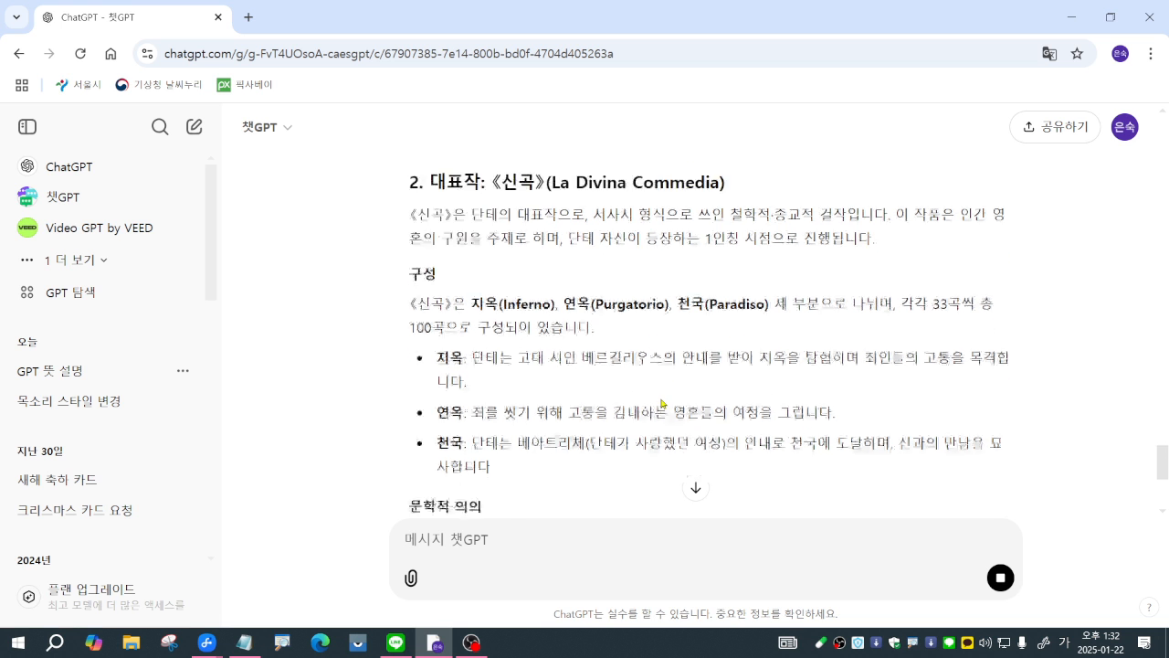
{"action": "scroll", "coordinate": [662, 402], "scroll_direction": "down", "scroll_amount": 3}
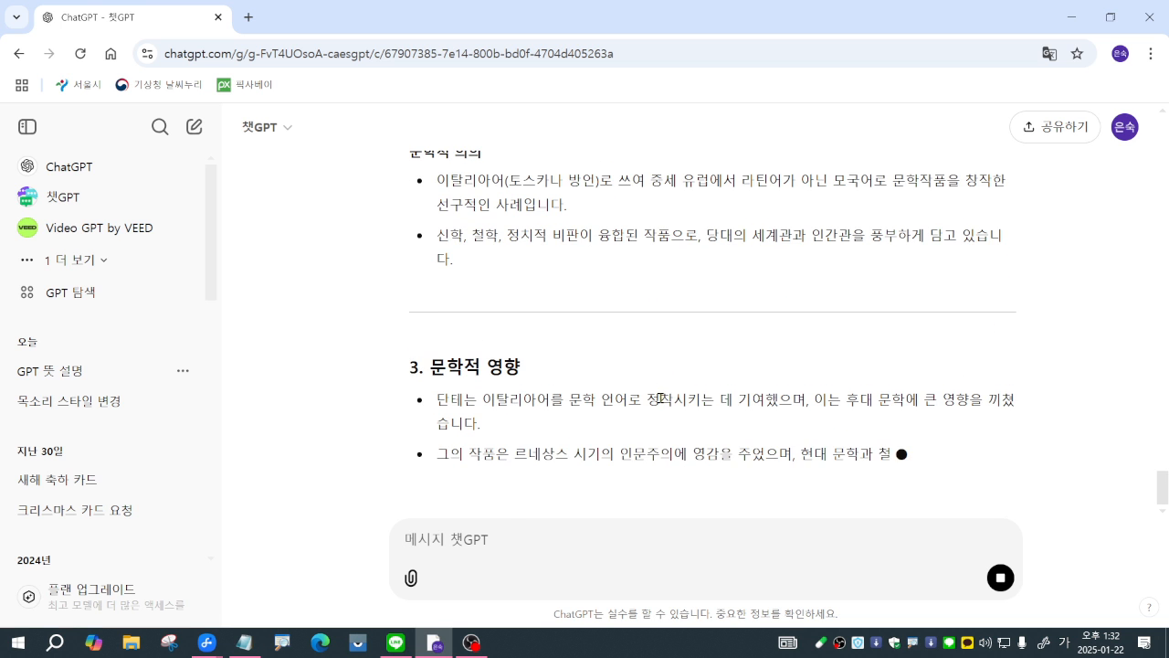
{"action": "scroll", "coordinate": [661, 401], "scroll_direction": "down", "scroll_amount": 3}
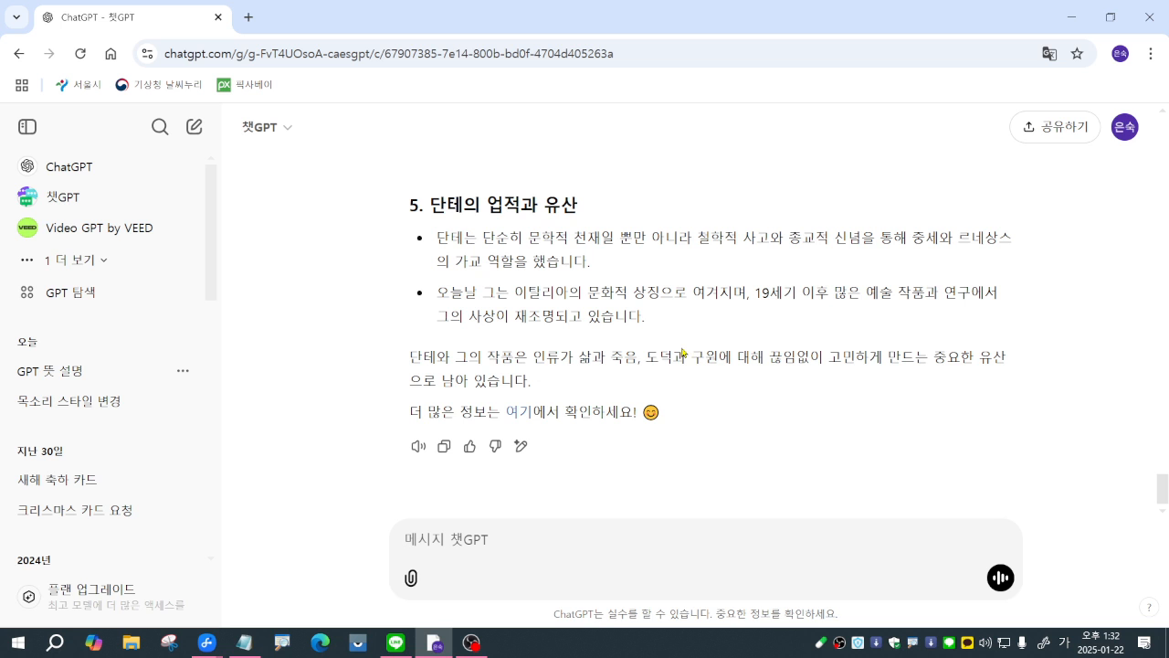
Step: Review the answer about 단테 again, from the 생애 section through 단테의 업적과 유산
{"action": "scroll", "coordinate": [682, 353], "scroll_direction": "up", "scroll_amount": 15}
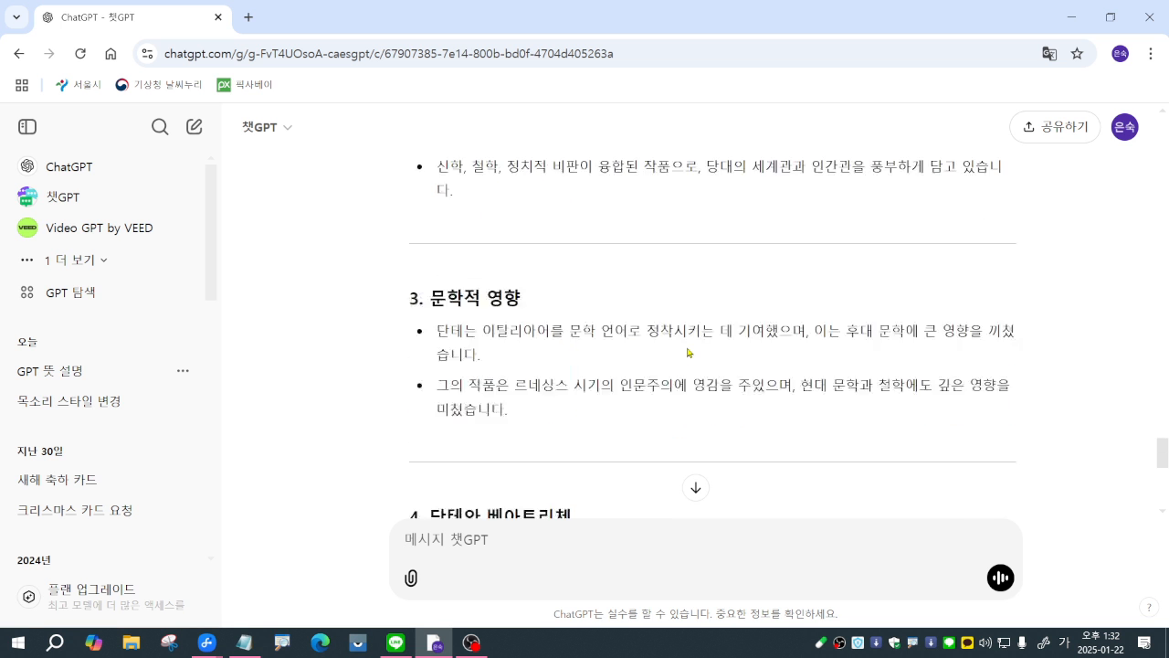
{"action": "scroll", "coordinate": [687, 352], "scroll_direction": "up", "scroll_amount": 5}
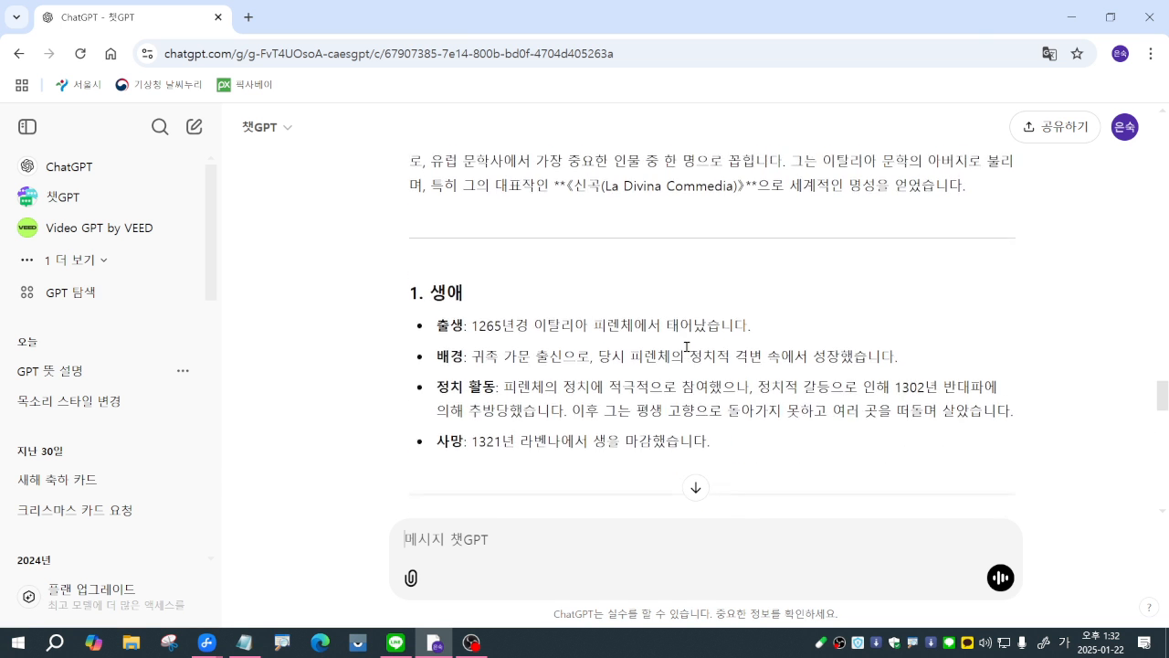
{"action": "scroll", "coordinate": [722, 375], "scroll_direction": "down", "scroll_amount": 1}
{"action": "scroll", "coordinate": [745, 394], "scroll_direction": "down", "scroll_amount": 2}
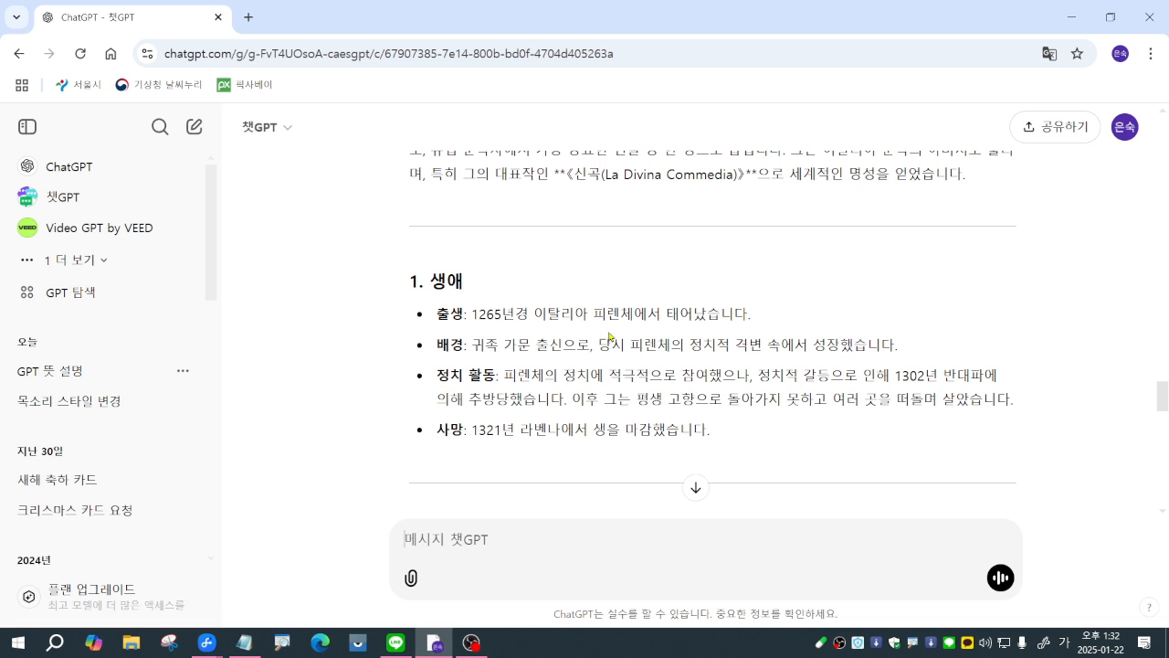
{"action": "scroll", "coordinate": [688, 353], "scroll_direction": "down", "scroll_amount": 3}
{"action": "scroll", "coordinate": [692, 361], "scroll_direction": "down", "scroll_amount": 8}
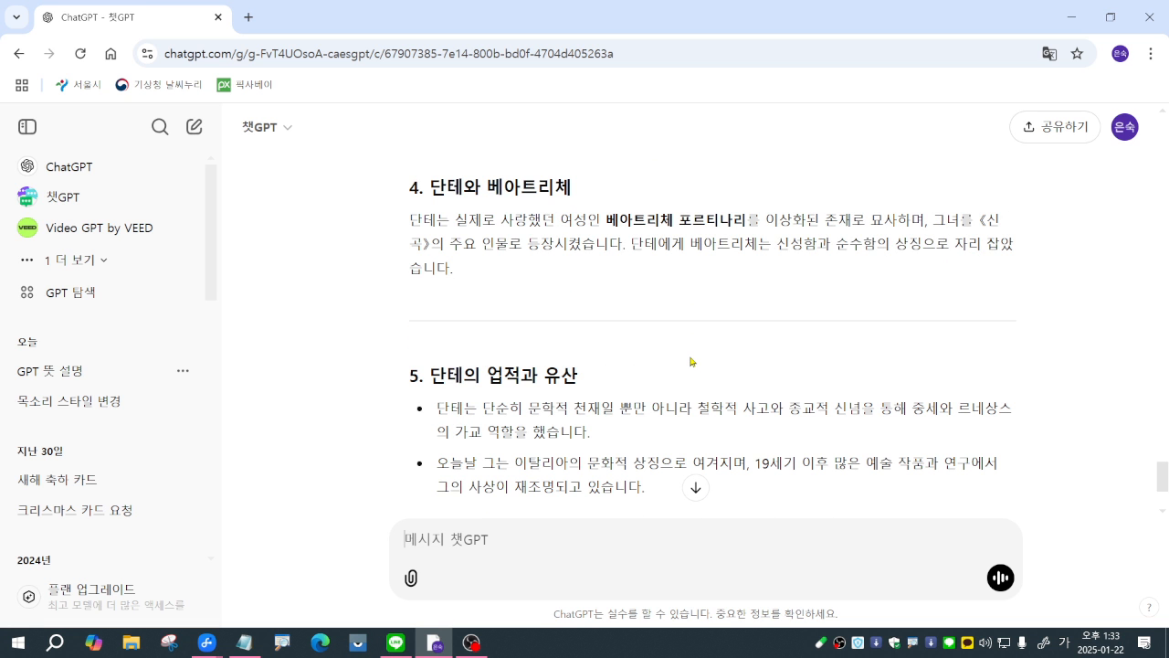
{"action": "scroll", "coordinate": [689, 361], "scroll_direction": "down", "scroll_amount": 2}
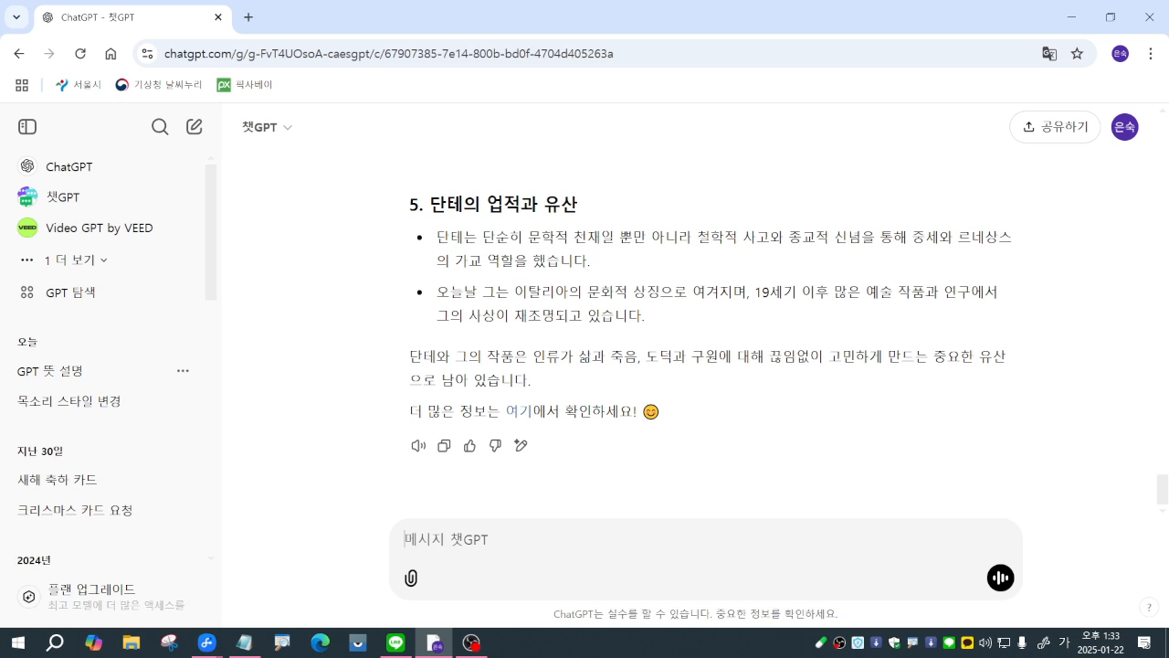
Step: Ask "단테의 신곡을 요약해 줘" in the same conversation
{"action": "type", "text": "단트"}
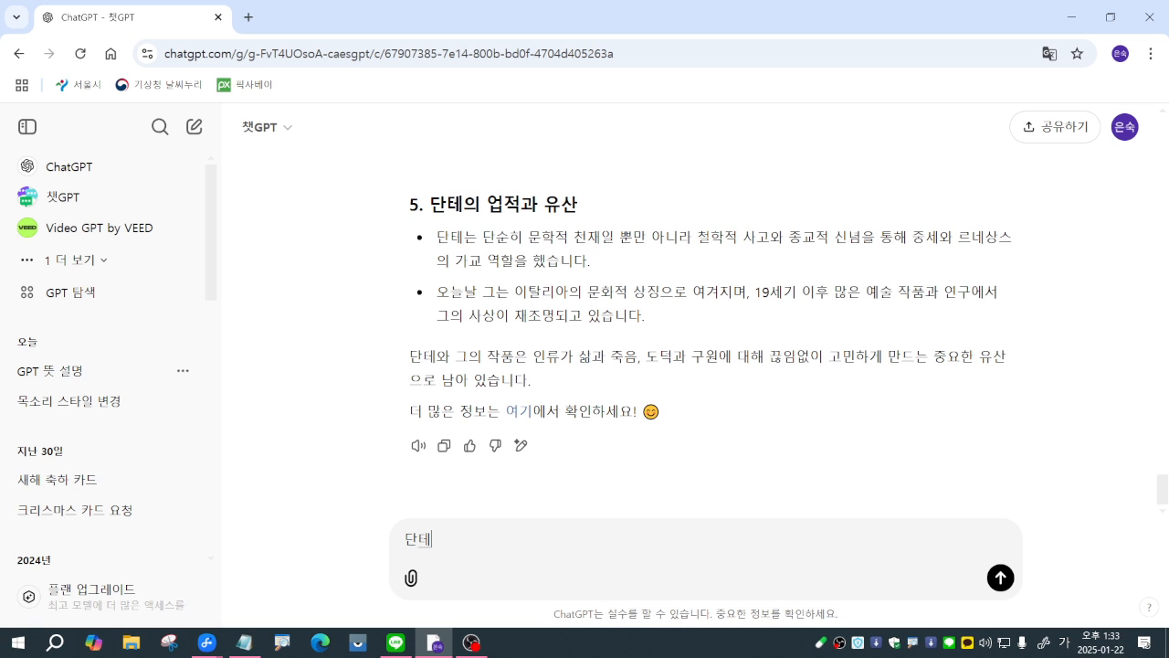
{"action": "type", "text": "의 스"}
{"action": "type", "text": "곡을"}
{"action": "type", "text": " 용약해 지"}
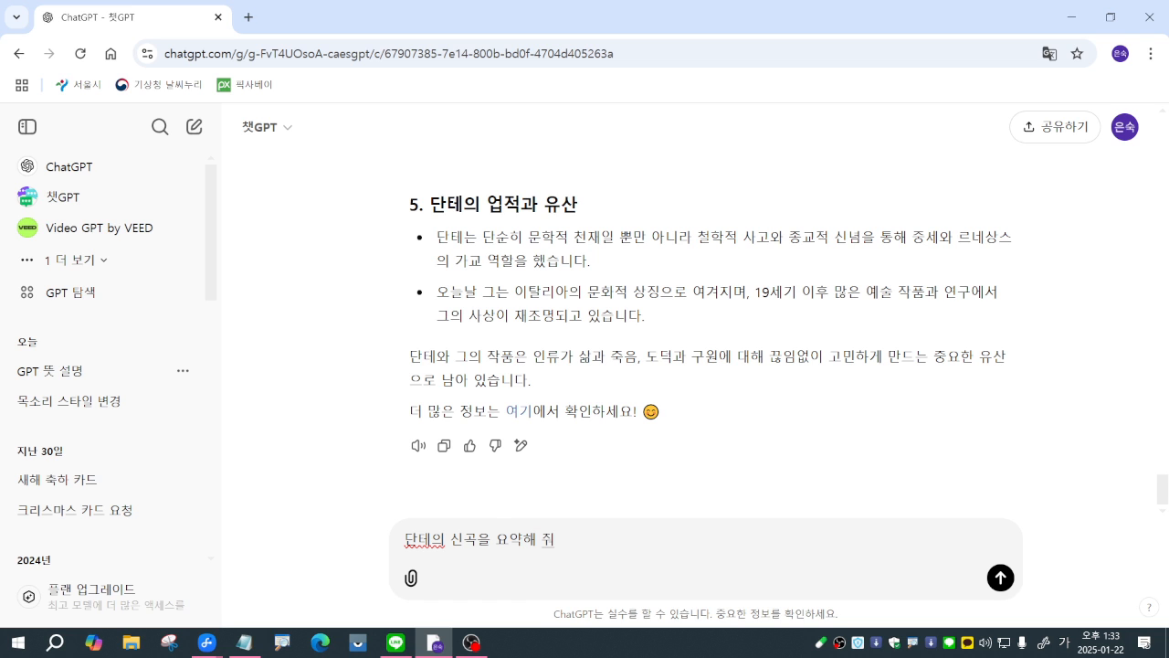
{"action": "key", "text": "Return"}
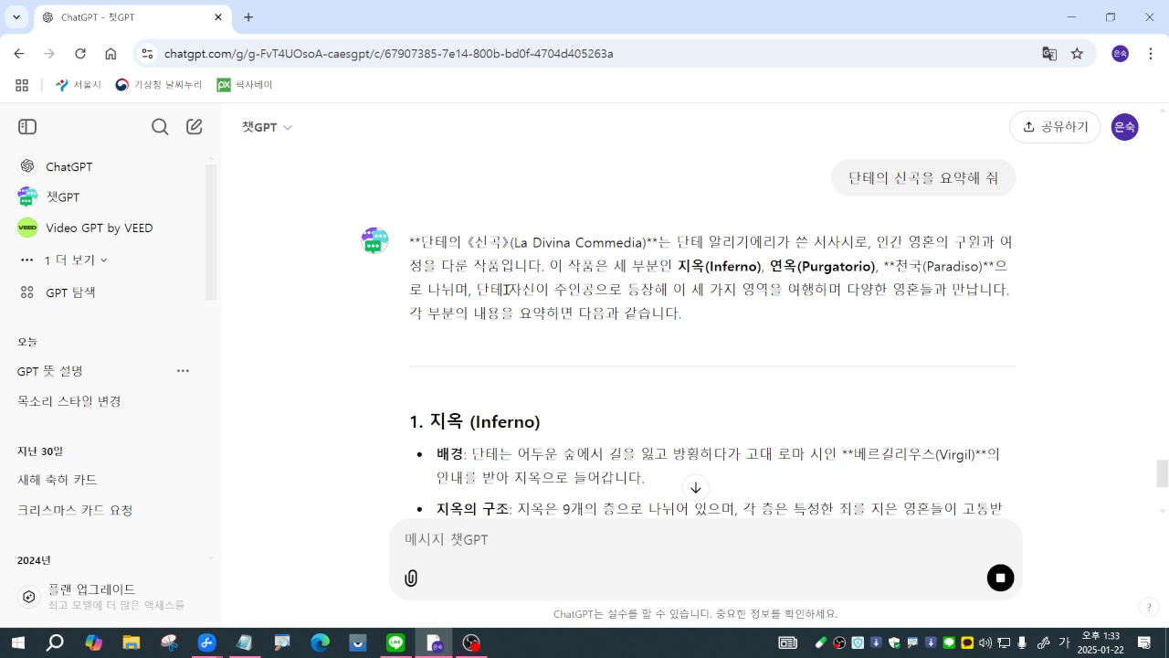
Step: Read the summary of 신곡, including the introduction and the "1. 지옥 (Inferno)" section
{"action": "left_click_drag", "start_coordinate": [472, 288], "coordinate": [1012, 299]}
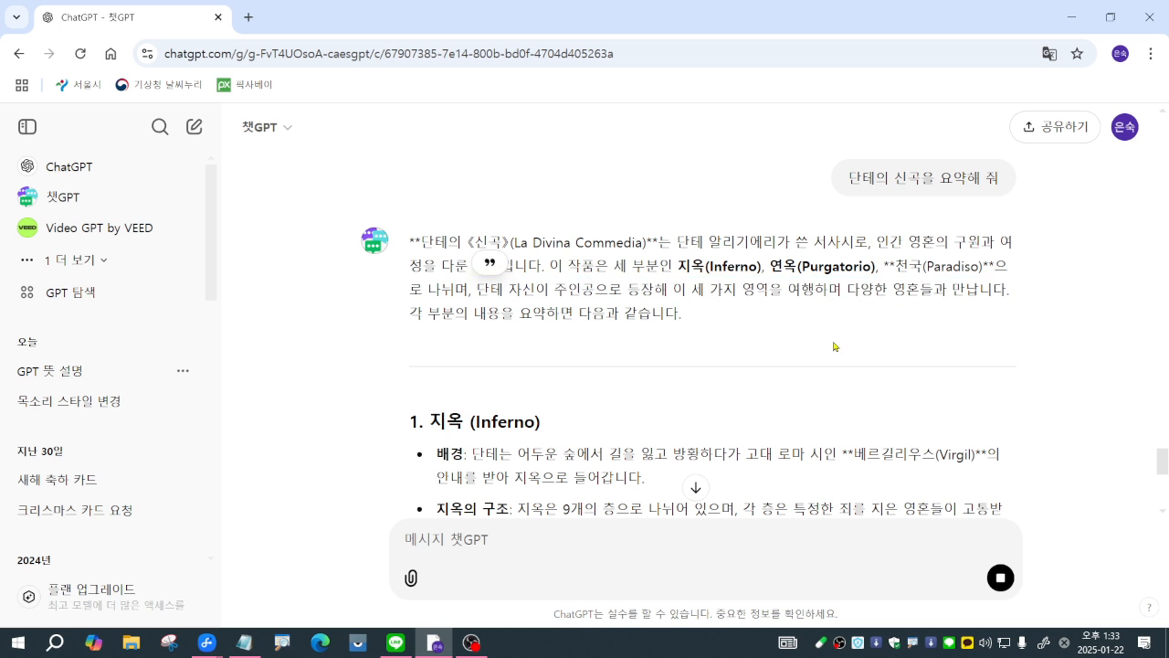
{"action": "scroll", "coordinate": [756, 334], "scroll_direction": "down", "scroll_amount": 3}
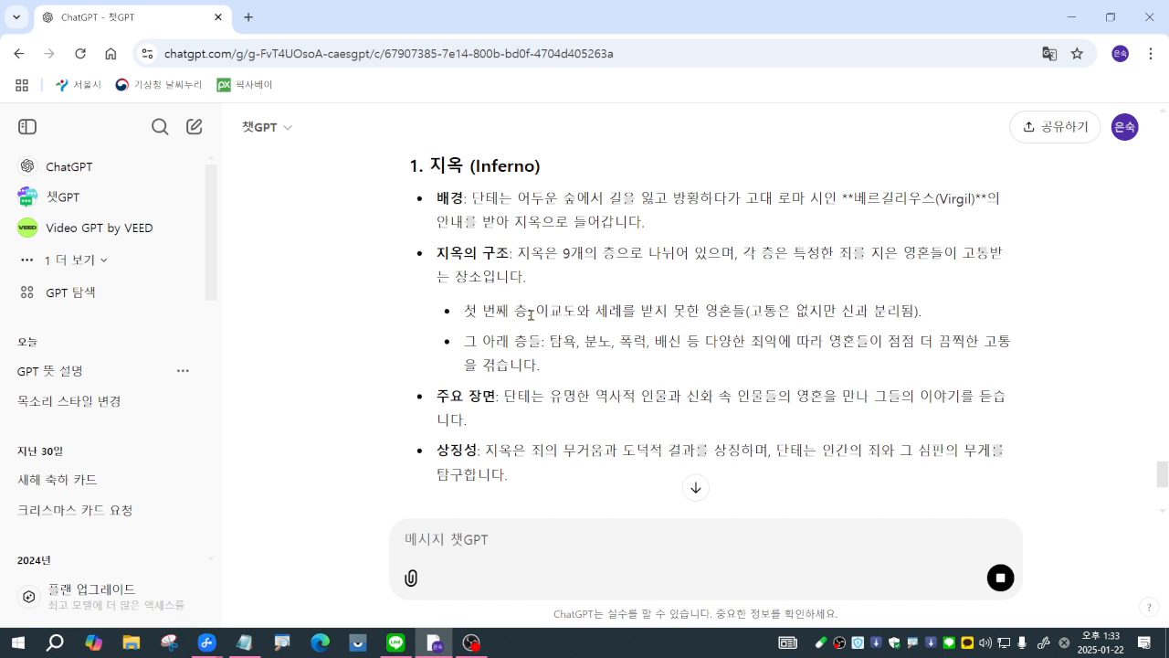
{"action": "scroll", "coordinate": [530, 315], "scroll_direction": "down", "scroll_amount": 3}
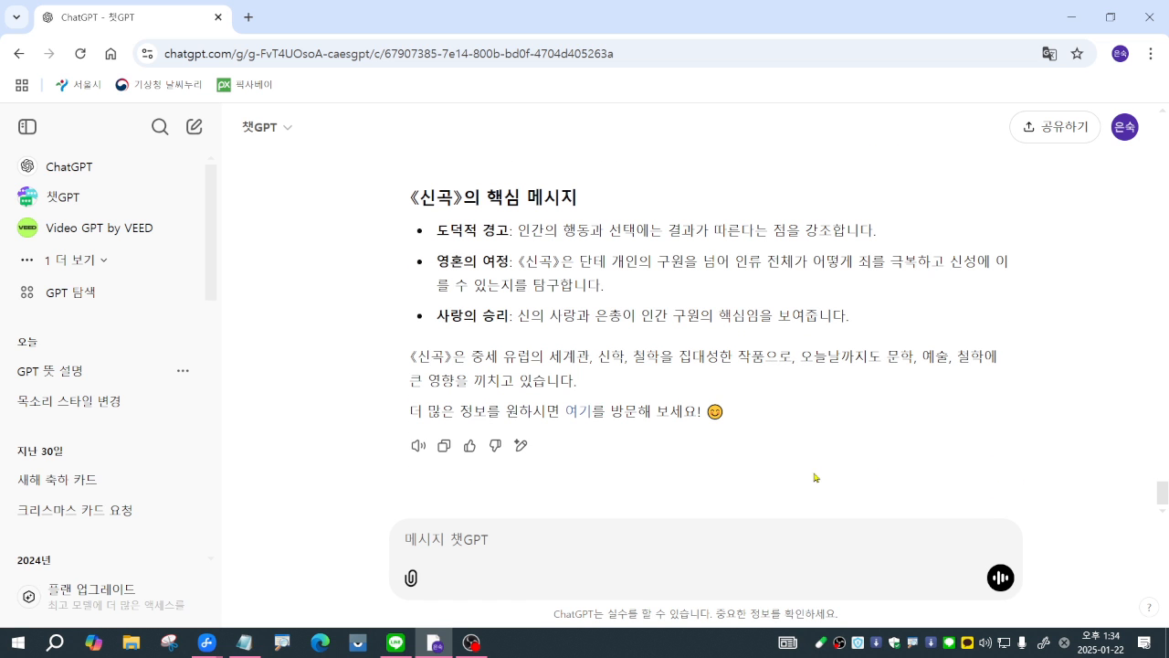
Step: Assign a critic role and request a short review by asking "너는 평론가야. 단테의 신곡에 대해 짧게 평을 남겨줘"
{"action": "left_click", "coordinate": [439, 546]}
{"action": "type", "text": "너"}
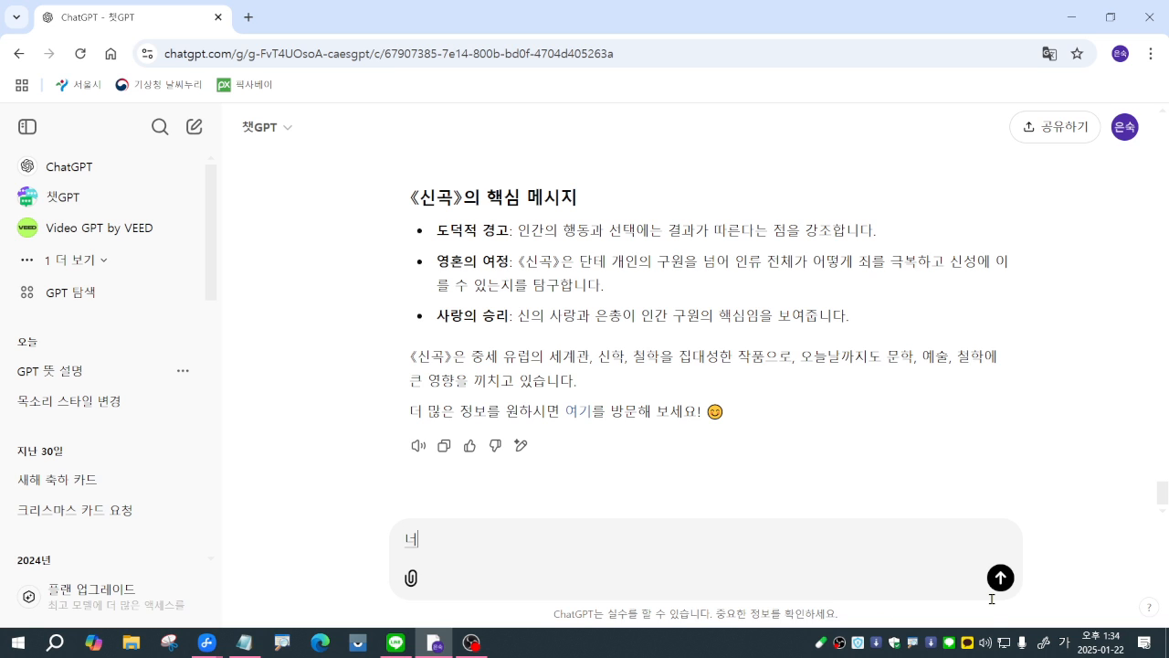
{"action": "type", "text": "는 평론ㄱㅏ야. 단테의"}
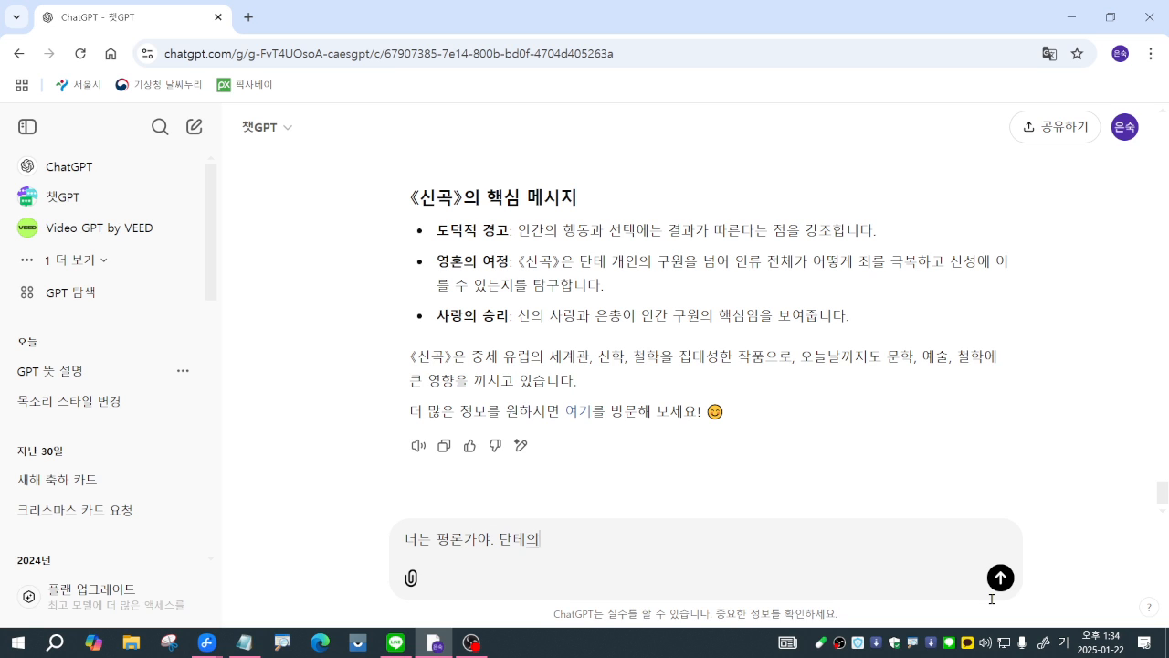
{"action": "type", "text": " ㅅㅣㄴ곡"}
{"action": "type", "text": "에 대해 싸"}
{"action": "type", "text": "ㄹㅂ게 "}
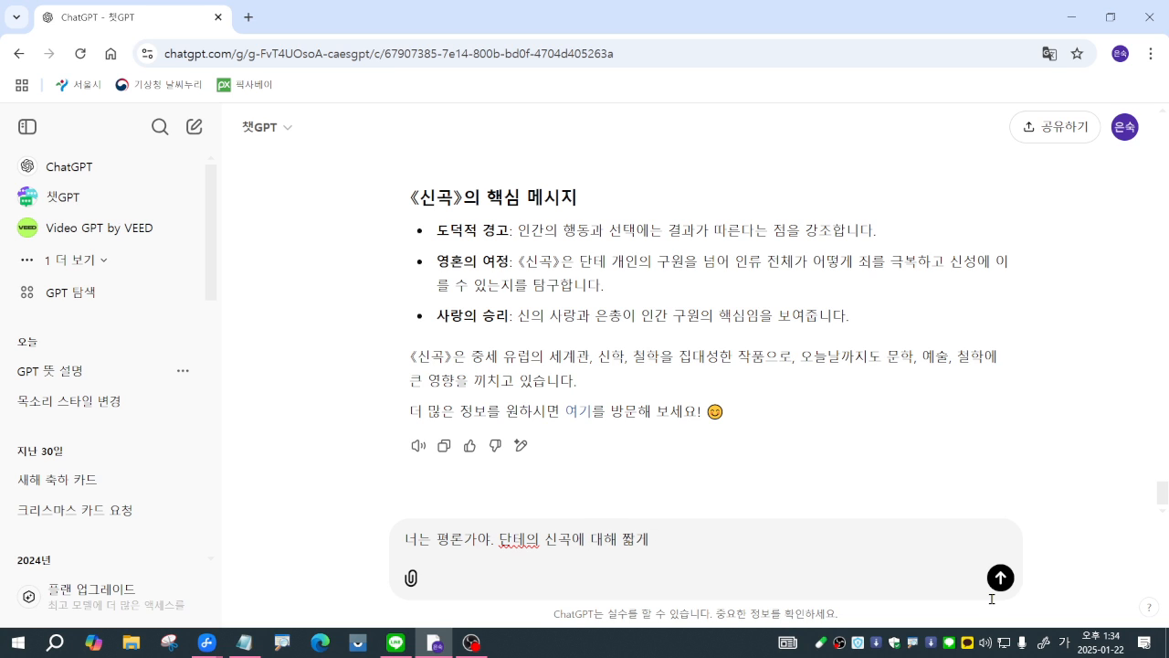
{"action": "type", "text": "평을 남거주ㅓ"}
{"action": "key", "text": "Return"}
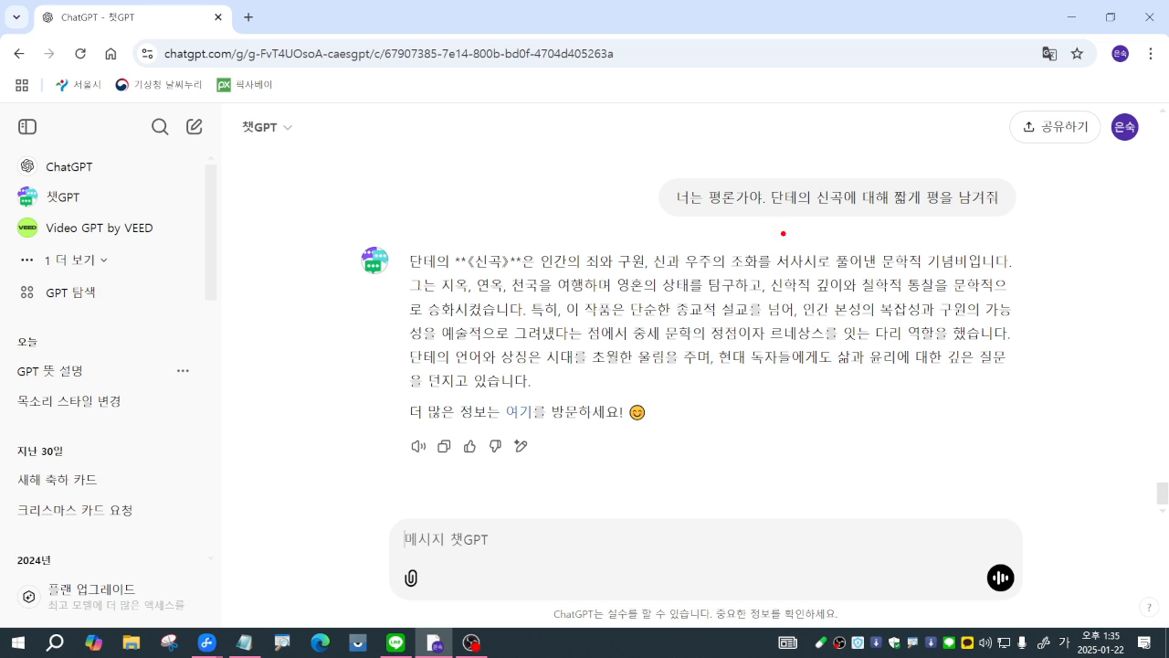
Step: Annotate the sent prompt with a red box around "너는 평론가야.", an arrow pointing to it and the handwritten word "역할"
{"action": "left_click_drag", "start_coordinate": [633, 166], "coordinate": [775, 228]}
{"action": "left_click_drag", "start_coordinate": [761, 370], "coordinate": [761, 230]}
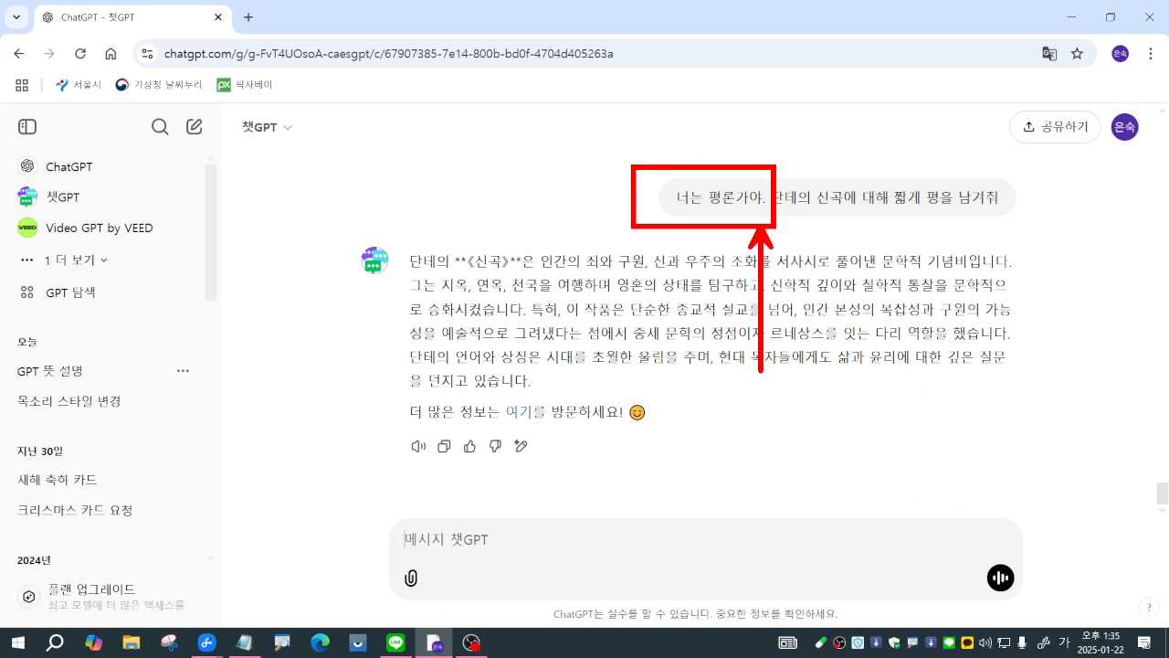
{"action": "mouse_move", "coordinate": [771, 400]}
{"action": "left_mouse_down"}
{"action": "mouse_move", "coordinate": [783, 396]}
{"action": "mouse_move", "coordinate": [772, 404]}
{"action": "left_mouse_up"}
{"action": "left_click_drag", "start_coordinate": [807, 398], "coordinate": [832, 397]}
{"action": "left_click_drag", "start_coordinate": [821, 398], "coordinate": [833, 408]}
{"action": "mouse_move", "coordinate": [833, 382]}
{"action": "left_mouse_down"}
{"action": "mouse_move", "coordinate": [820, 435]}
{"action": "mouse_move", "coordinate": [834, 451]}
{"action": "mouse_move", "coordinate": [862, 398]}
{"action": "mouse_move", "coordinate": [893, 398]}
{"action": "left_mouse_up"}
{"action": "mouse_move", "coordinate": [871, 418]}
{"action": "left_mouse_down"}
{"action": "mouse_move", "coordinate": [900, 431]}
{"action": "mouse_move", "coordinate": [928, 418]}
{"action": "mouse_move", "coordinate": [930, 436]}
{"action": "mouse_move", "coordinate": [970, 436]}
{"action": "left_mouse_up"}
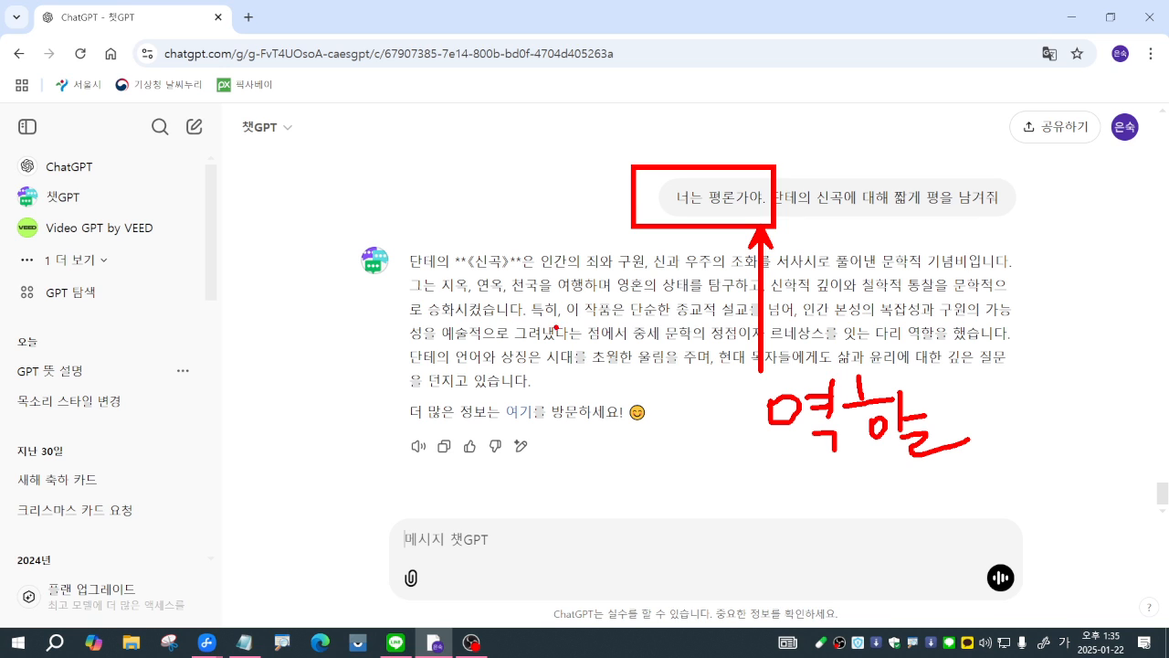
Step: Mark the review paragraph with two curved red lines along its start, and clear all annotations
{"action": "left_click_drag", "start_coordinate": [419, 274], "coordinate": [422, 391]}
{"action": "left_click_drag", "start_coordinate": [392, 275], "coordinate": [418, 387]}
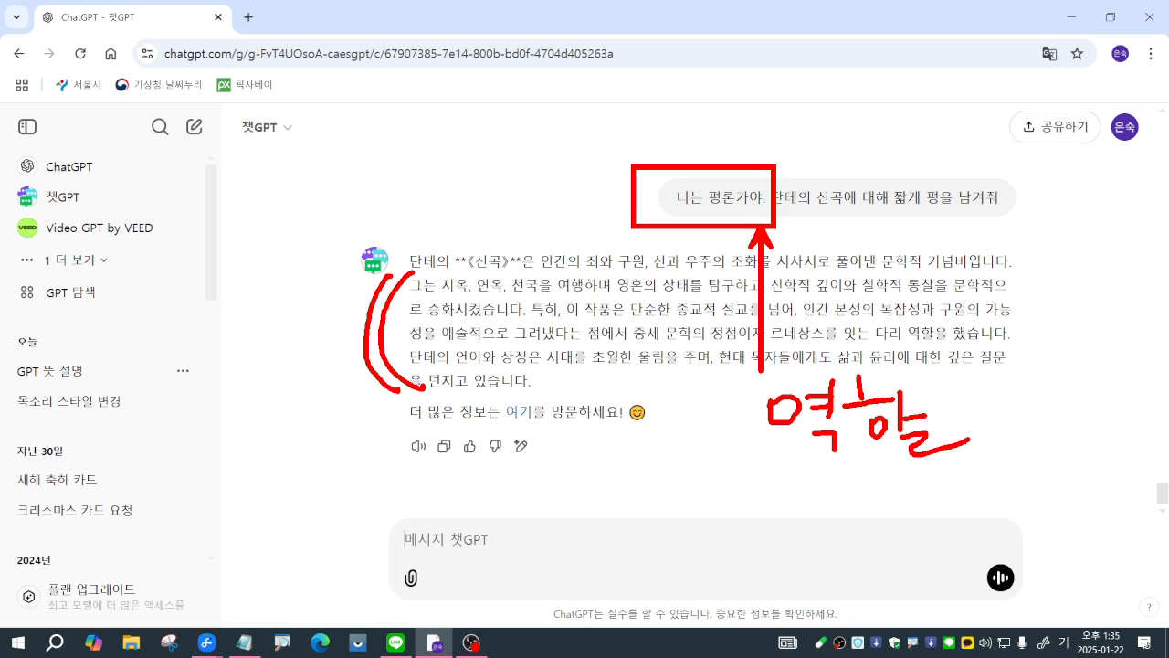
{"action": "key", "text": "Escape"}
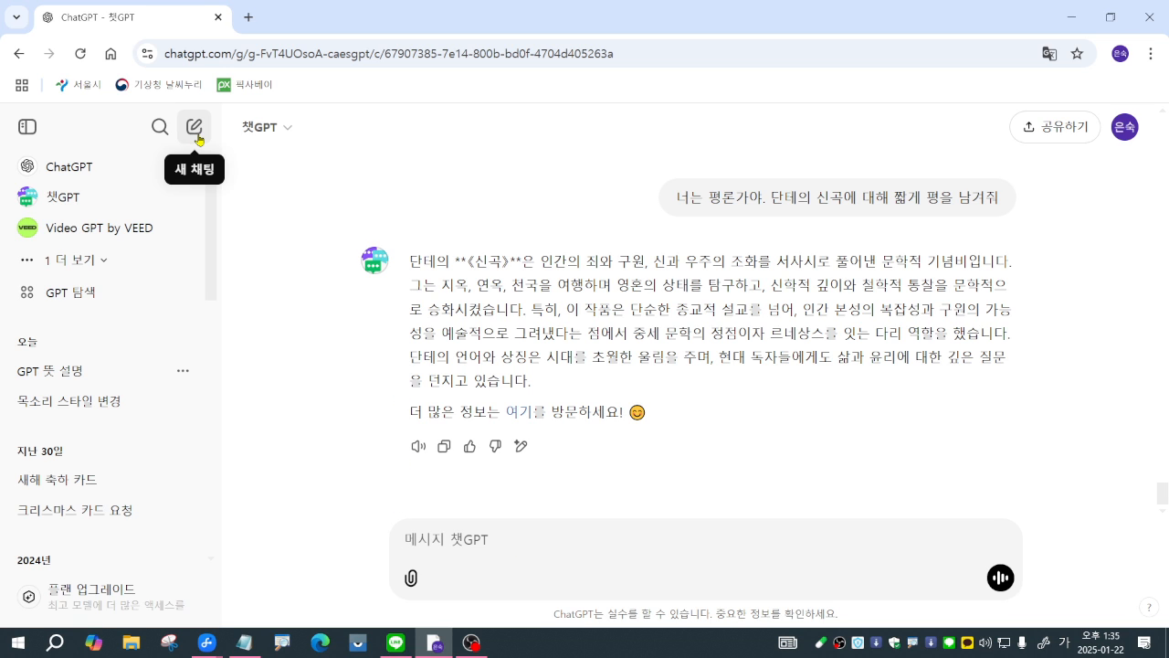
Step: Mark the 새 채팅 control and its label with red boxes and an arrow, and clear the annotations
{"action": "mouse_move", "coordinate": [168, 110]}
{"action": "left_mouse_down"}
{"action": "mouse_move", "coordinate": [222, 152]}
{"action": "mouse_move", "coordinate": [245, 215]}
{"action": "left_mouse_up"}
{"action": "left_click_drag", "start_coordinate": [267, 434], "coordinate": [245, 215]}
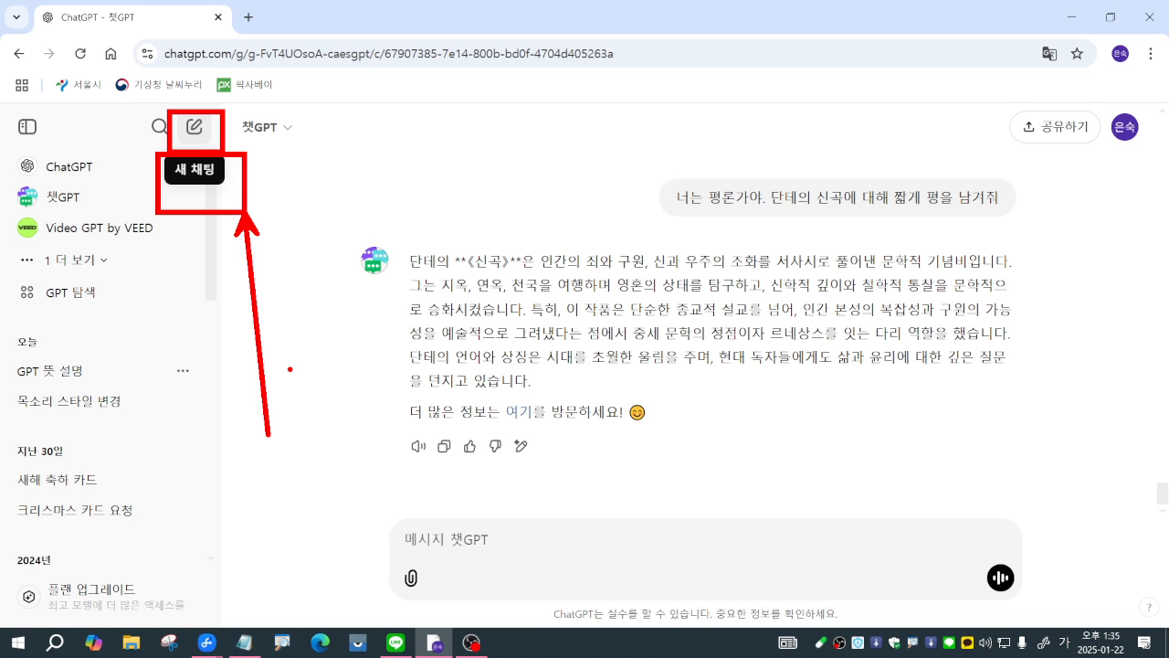
{"action": "key", "text": "Escape"}
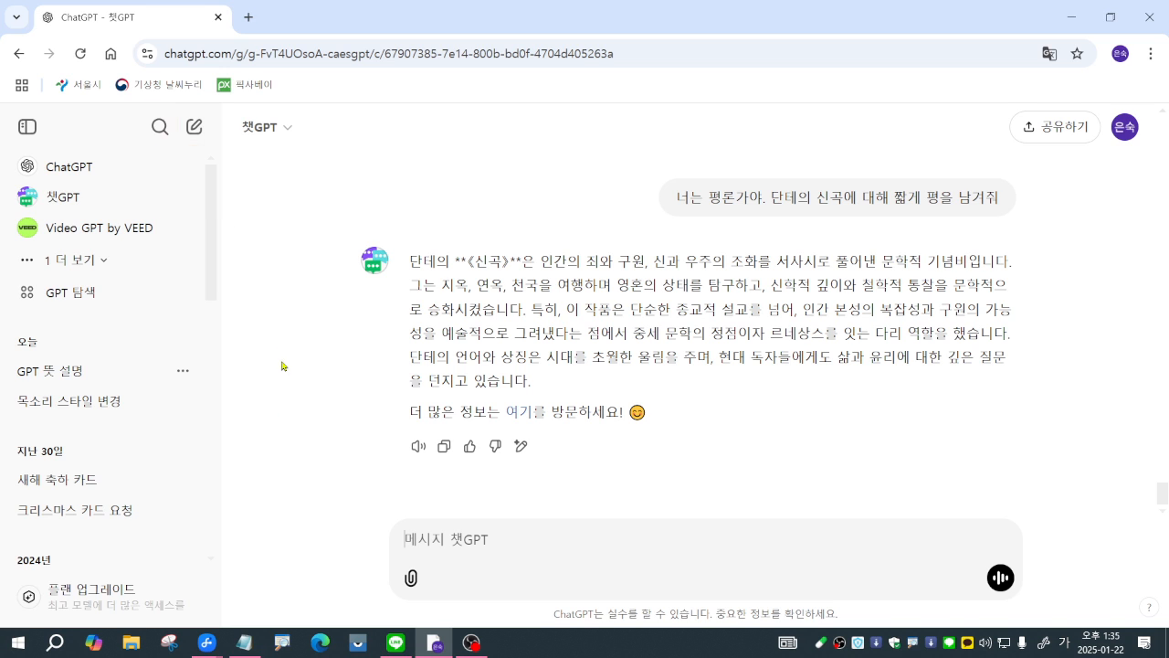
Step: Start a new chat and ask "MBTI에 대해 설명해 줘"
{"action": "key", "text": "ctrl"}
{"action": "left_click", "coordinate": [194, 127]}
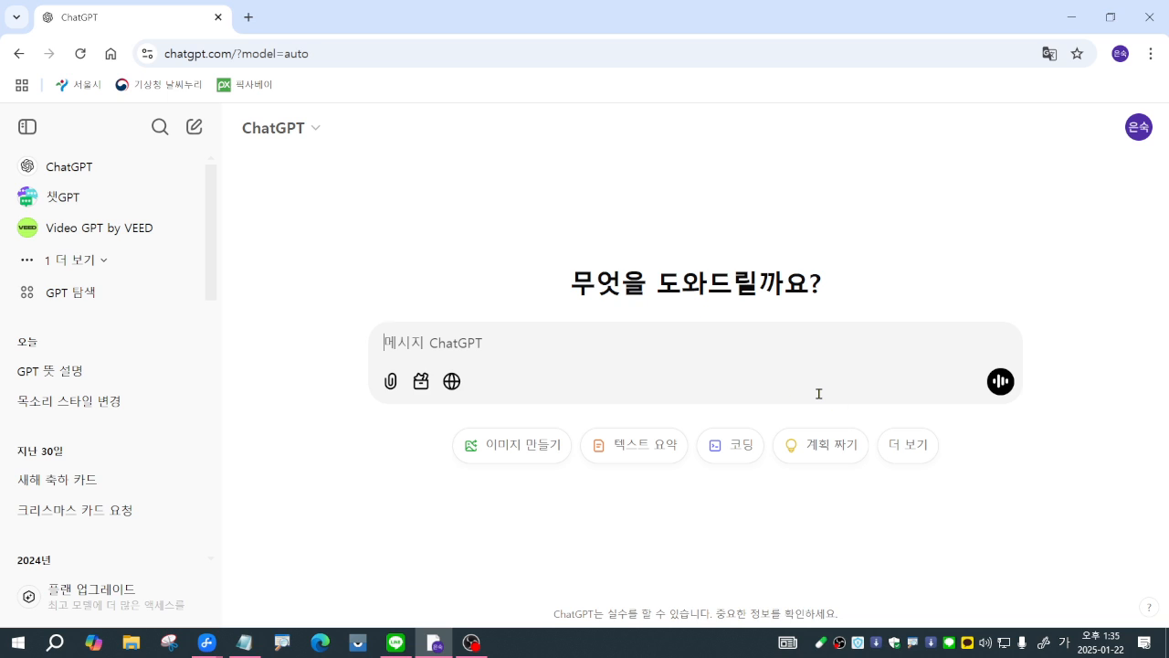
{"action": "key", "text": "Hangul"}
{"action": "type", "text": "M"}
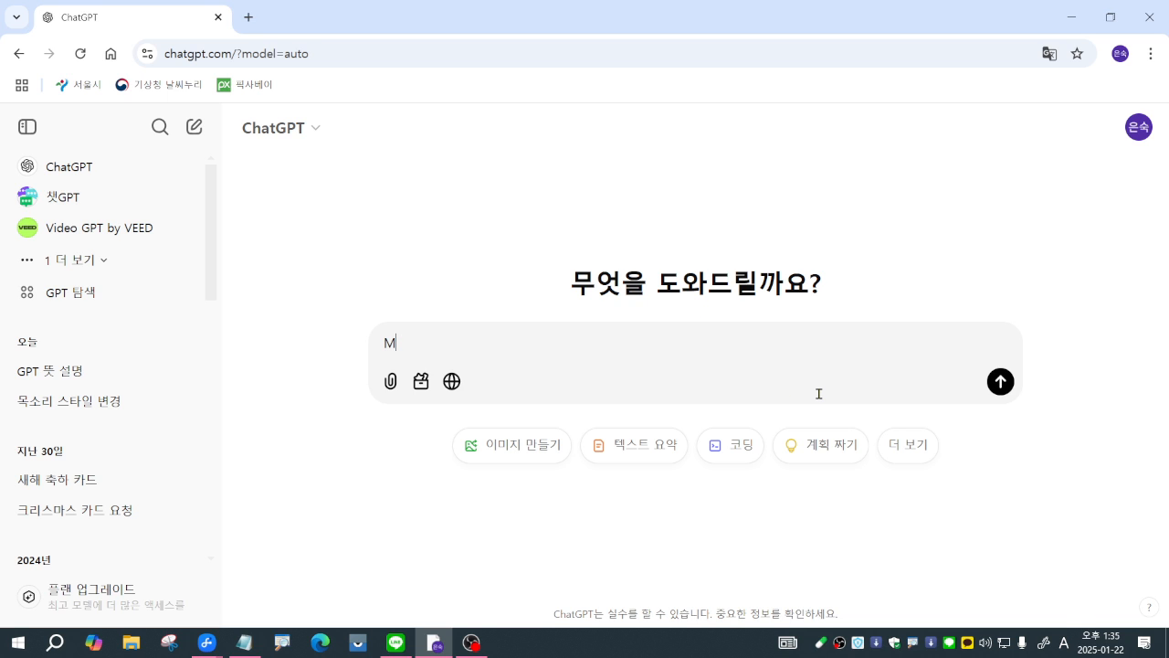
{"action": "type", "text": "BTI"}
{"action": "key", "text": "Hangul"}
{"action": "type", "text": "에 대해 설명"}
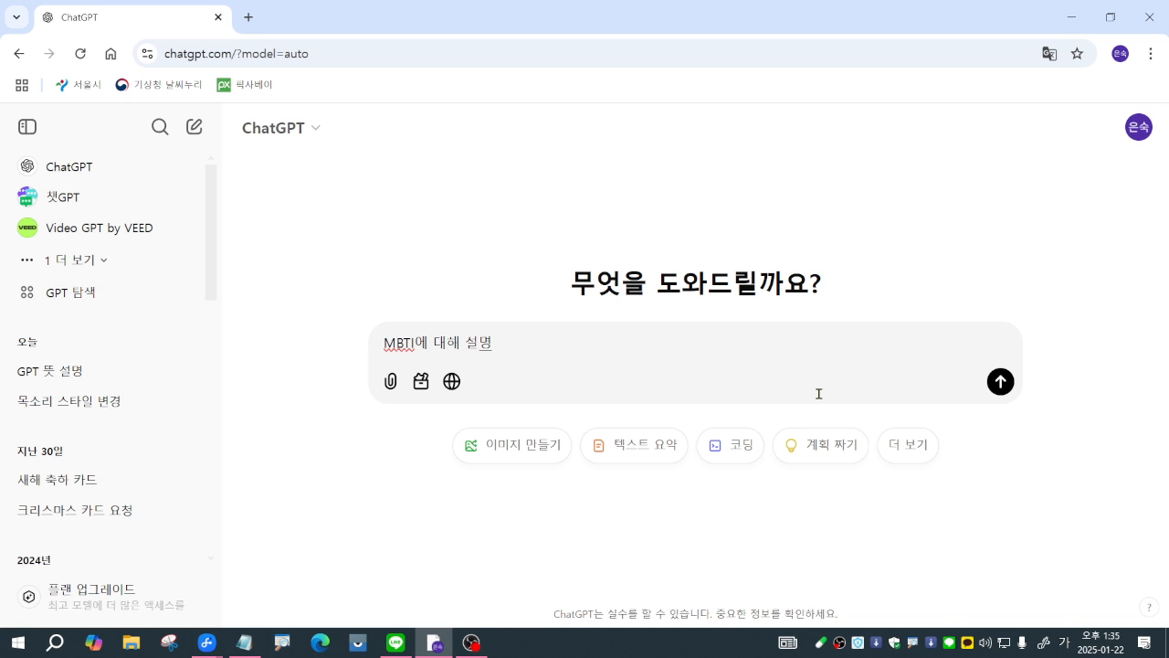
{"action": "type", "text": "해 줘"}
{"action": "key", "text": "Return"}
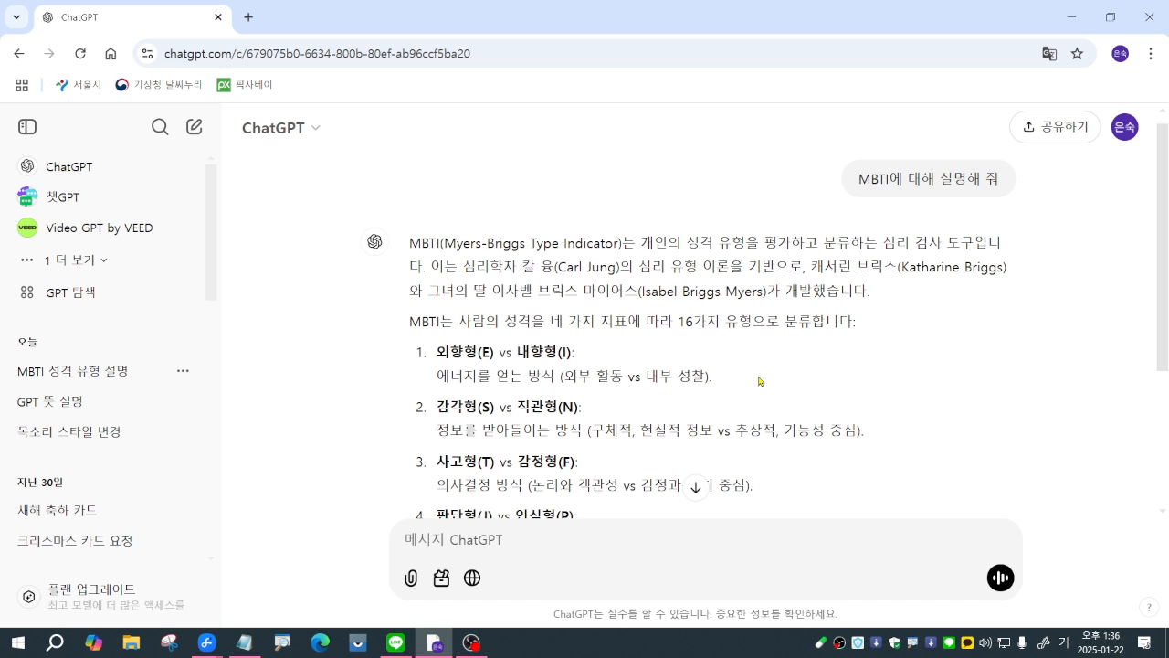
Step: Annotate the MBTI question and its answer with red boxes and an arrow pointing to each
{"action": "scroll", "coordinate": [637, 316], "scroll_direction": "up", "scroll_amount": 1}
{"action": "key", "text": "ctrl+2"}
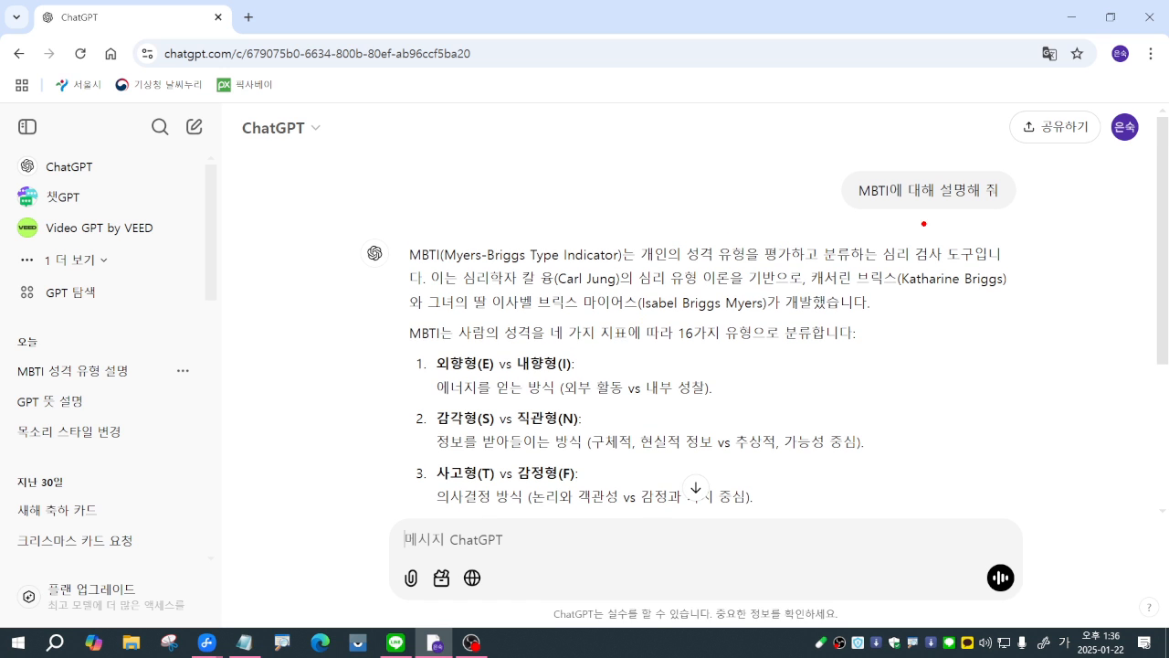
{"action": "mouse_move", "coordinate": [819, 159]}
{"action": "left_mouse_down"}
{"action": "mouse_move", "coordinate": [1027, 221]}
{"action": "mouse_move", "coordinate": [826, 142]}
{"action": "mouse_move", "coordinate": [748, 88]}
{"action": "left_mouse_up"}
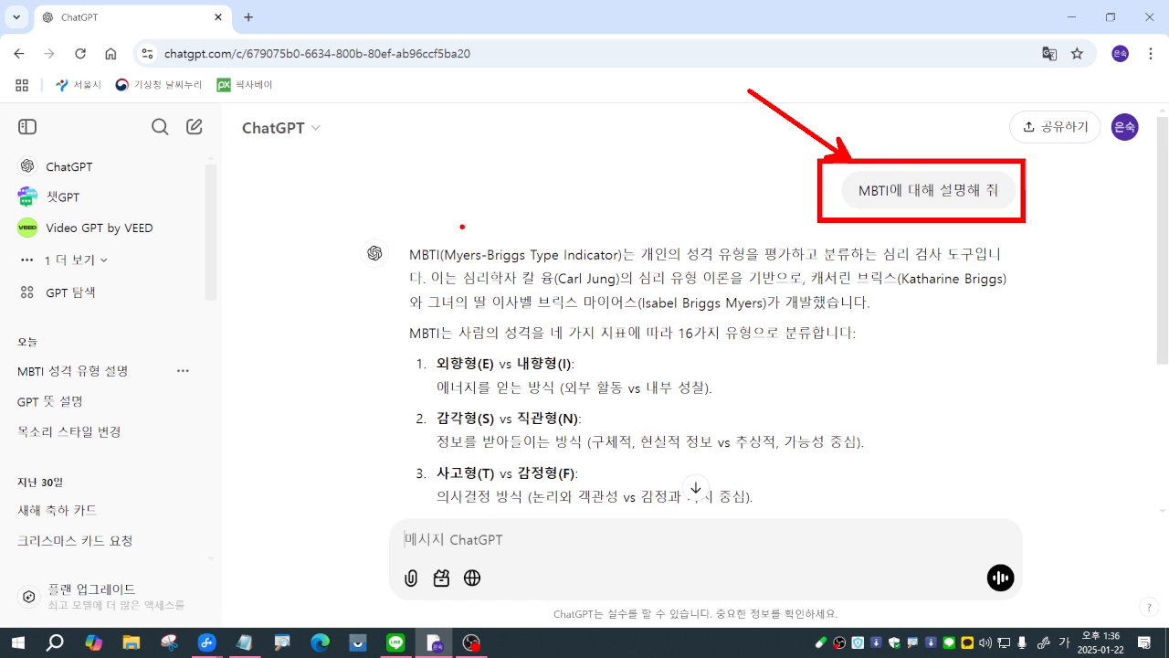
{"action": "left_click_drag", "start_coordinate": [338, 235], "coordinate": [1109, 557]}
{"action": "left_click_drag", "start_coordinate": [883, 461], "coordinate": [882, 574]}
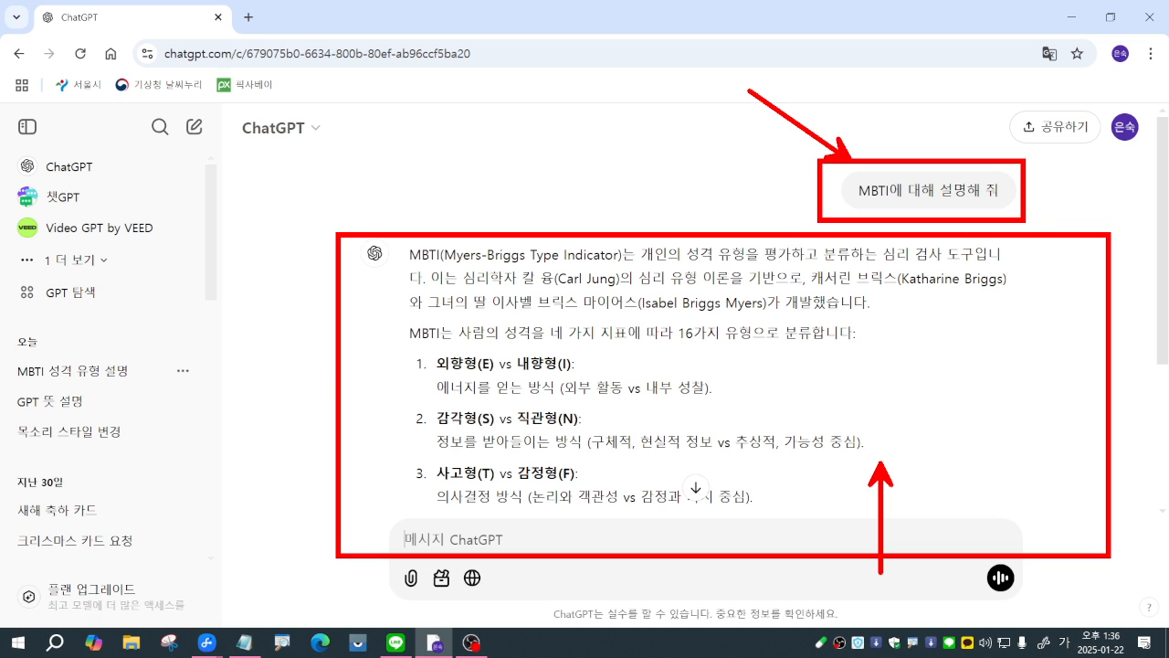
Step: Underline the four MBTI type pairs in the answer, from 외향형(E) vs 내향형(I) to 판단형(J) vs 인식형(P), clearing the marks
{"action": "left_click_drag", "start_coordinate": [435, 374], "coordinate": [572, 383]}
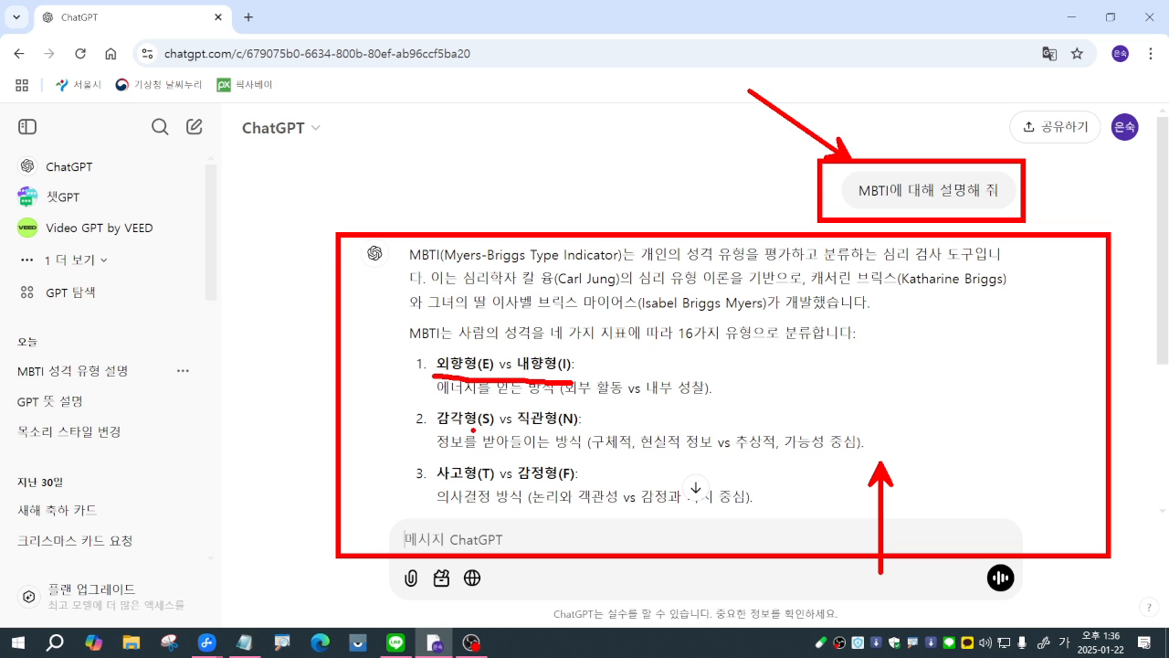
{"action": "left_click_drag", "start_coordinate": [473, 429], "coordinate": [600, 432]}
{"action": "key", "text": "Escape"}
{"action": "scroll", "coordinate": [537, 483], "scroll_direction": "down", "scroll_amount": 2}
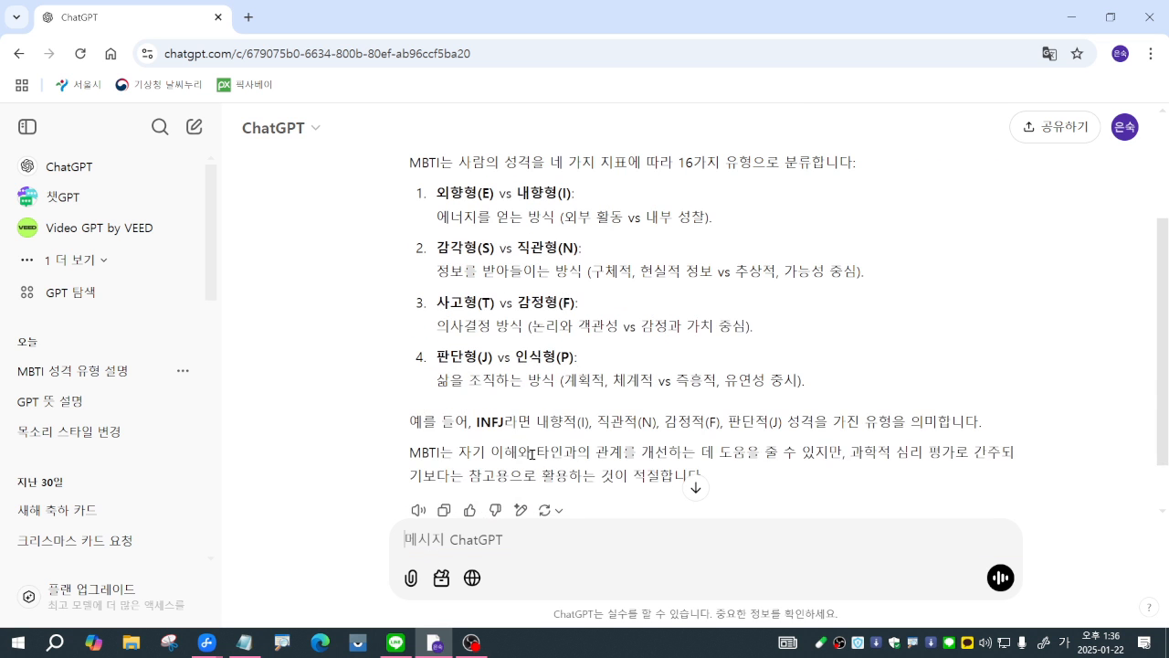
{"action": "left_click_drag", "start_coordinate": [444, 313], "coordinate": [596, 318]}
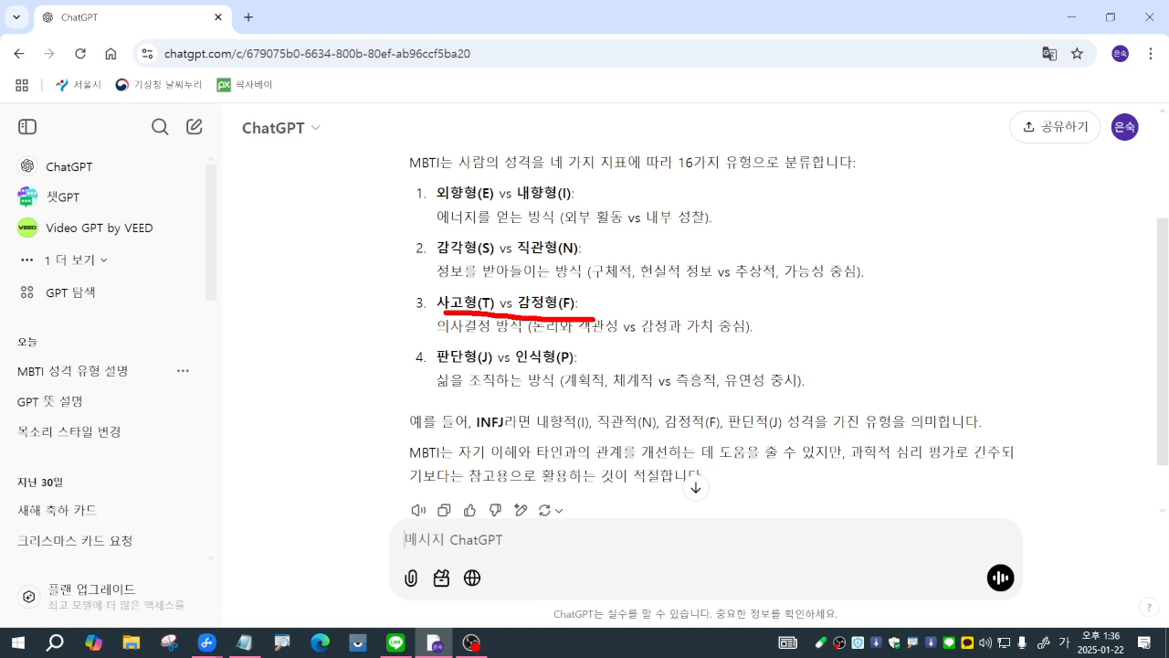
{"action": "left_click_drag", "start_coordinate": [457, 376], "coordinate": [577, 374]}
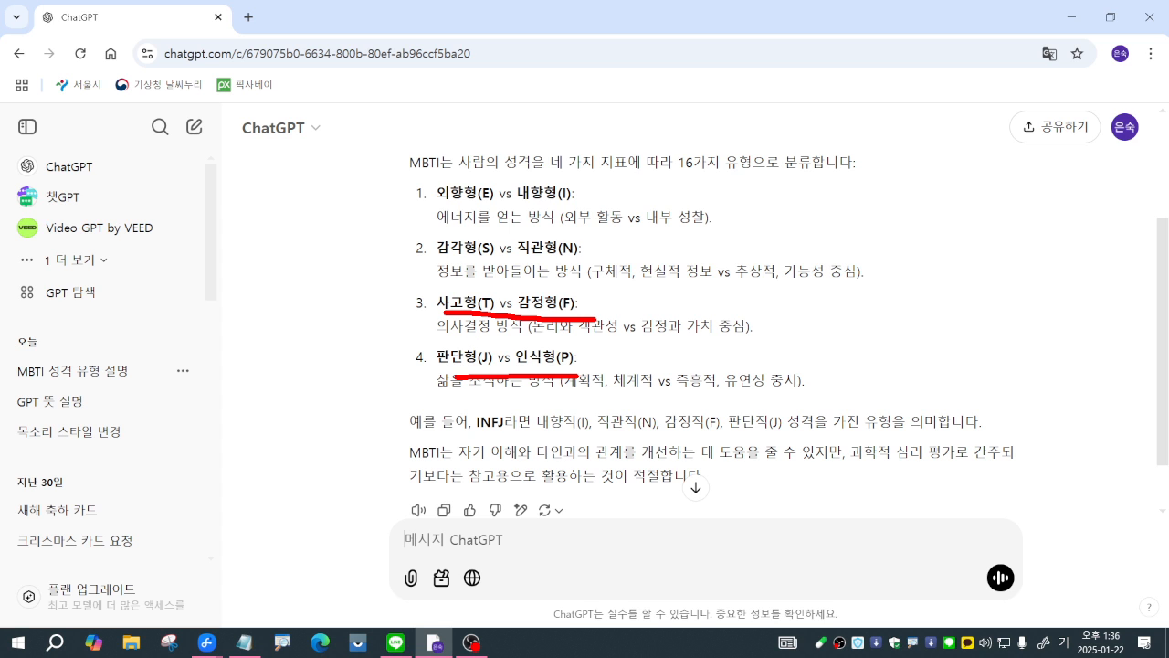
{"action": "key", "text": "Escape"}
Step: Read the INFJ example and the closing remark of the MBTI answer
{"action": "scroll", "coordinate": [654, 470], "scroll_direction": "down", "scroll_amount": 1}
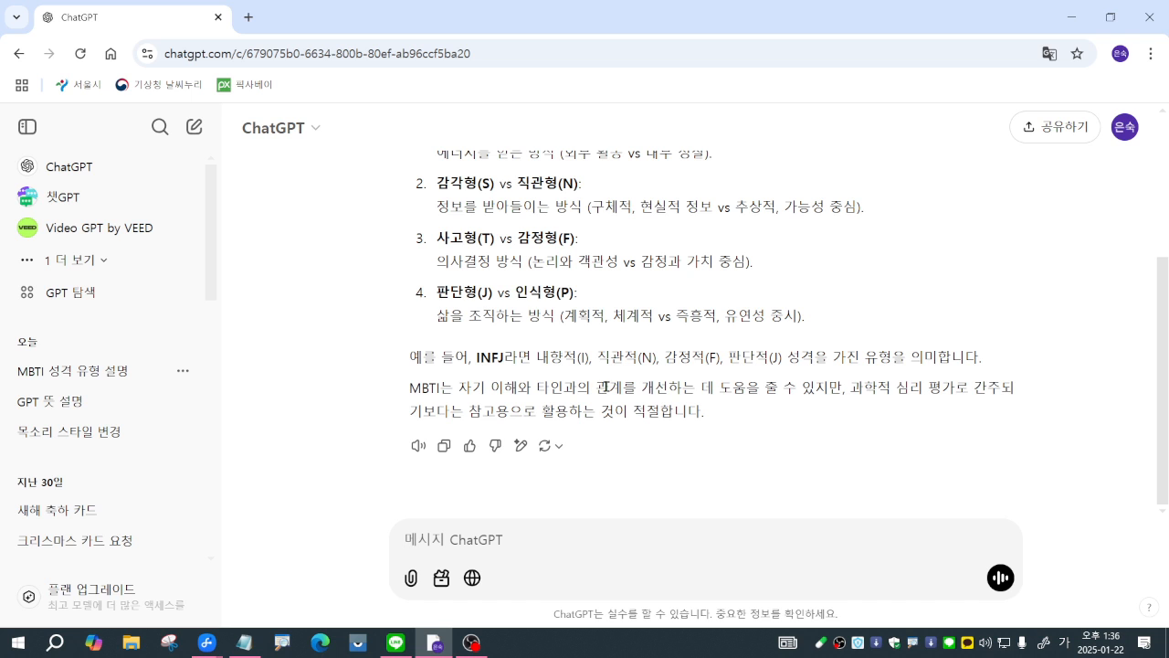
{"action": "scroll", "coordinate": [604, 386], "scroll_direction": "up", "scroll_amount": 2}
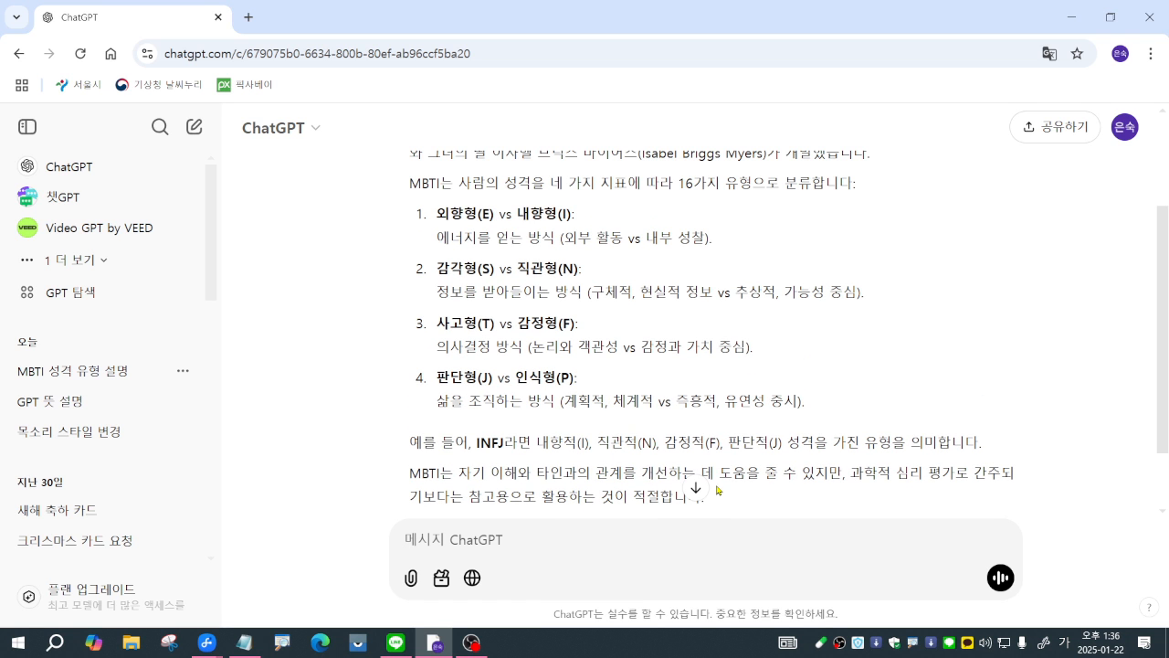
{"action": "scroll", "coordinate": [717, 490], "scroll_direction": "down", "scroll_amount": 2}
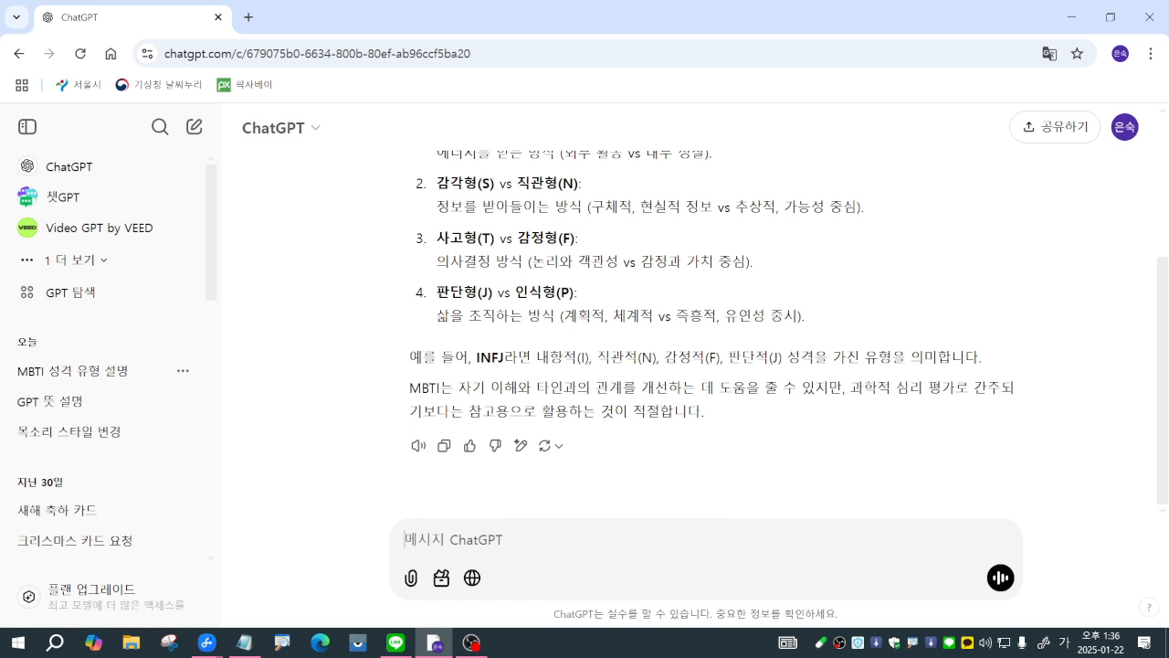
Step: Ask the follow-up question "infj에 적합한 직업은 무엇일까?" in the MBTI chat
{"action": "key", "text": "Hangul"}
{"action": "type", "text": "i"}
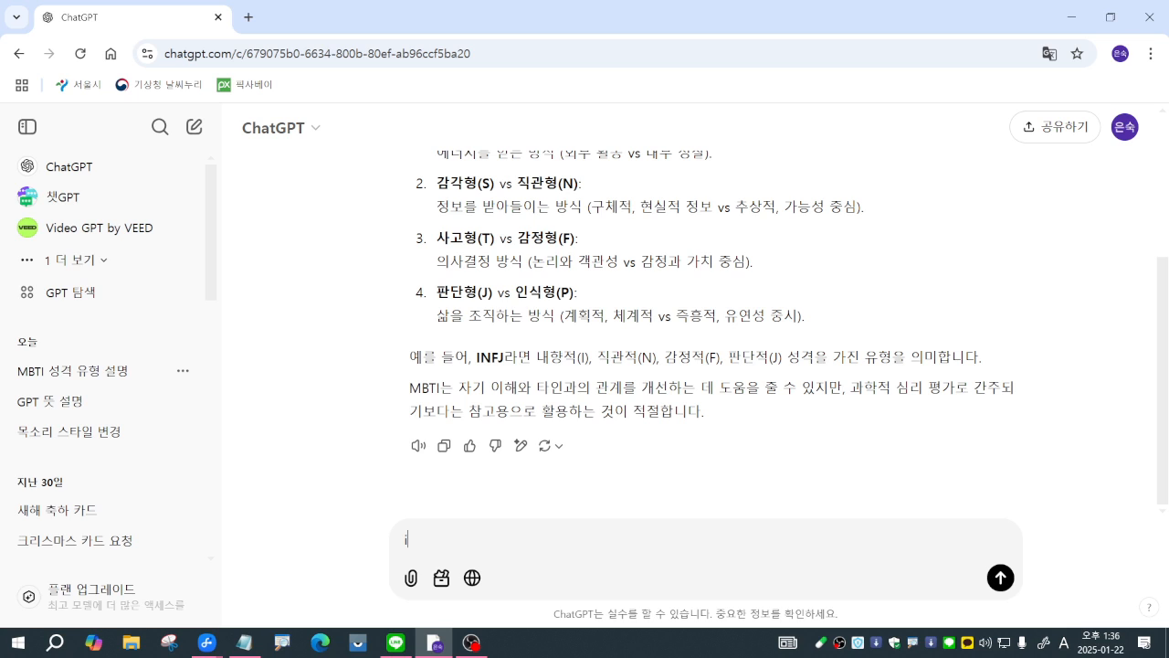
{"action": "type", "text": "nfj"}
{"action": "key", "text": "Hangul"}
{"action": "type", "text": "에 적ㅎ"}
{"action": "type", "text": "합한 직업"}
{"action": "type", "text": "은 무엇ㅇ"}
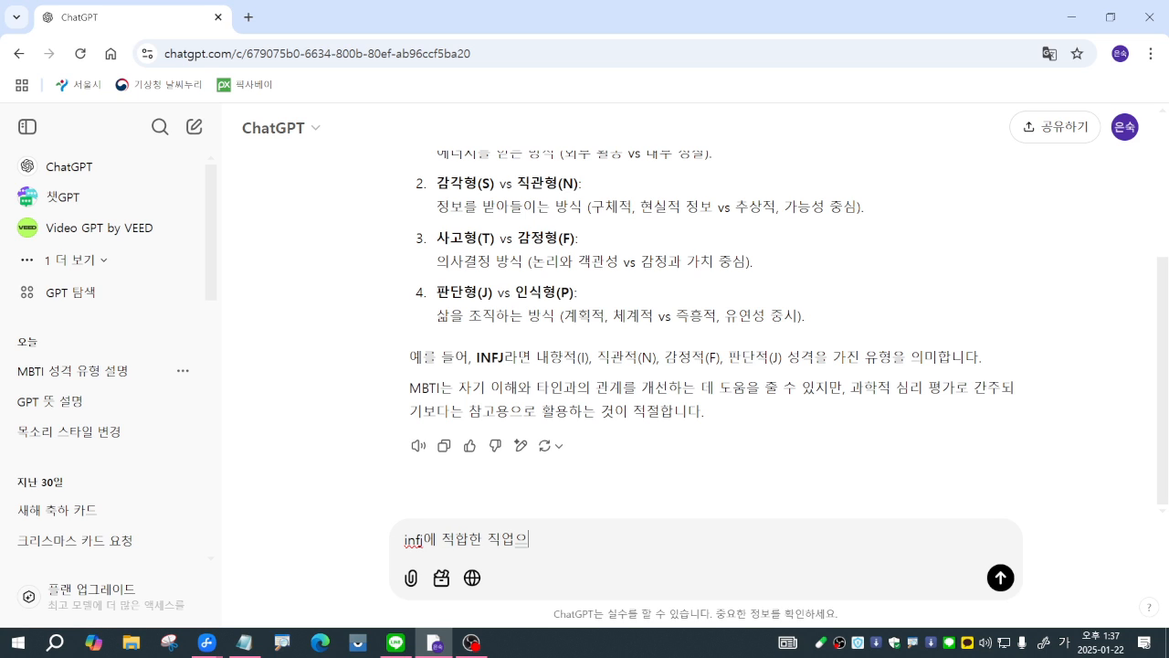
{"action": "type", "text": "일까?"}
{"action": "key", "text": "Return"}
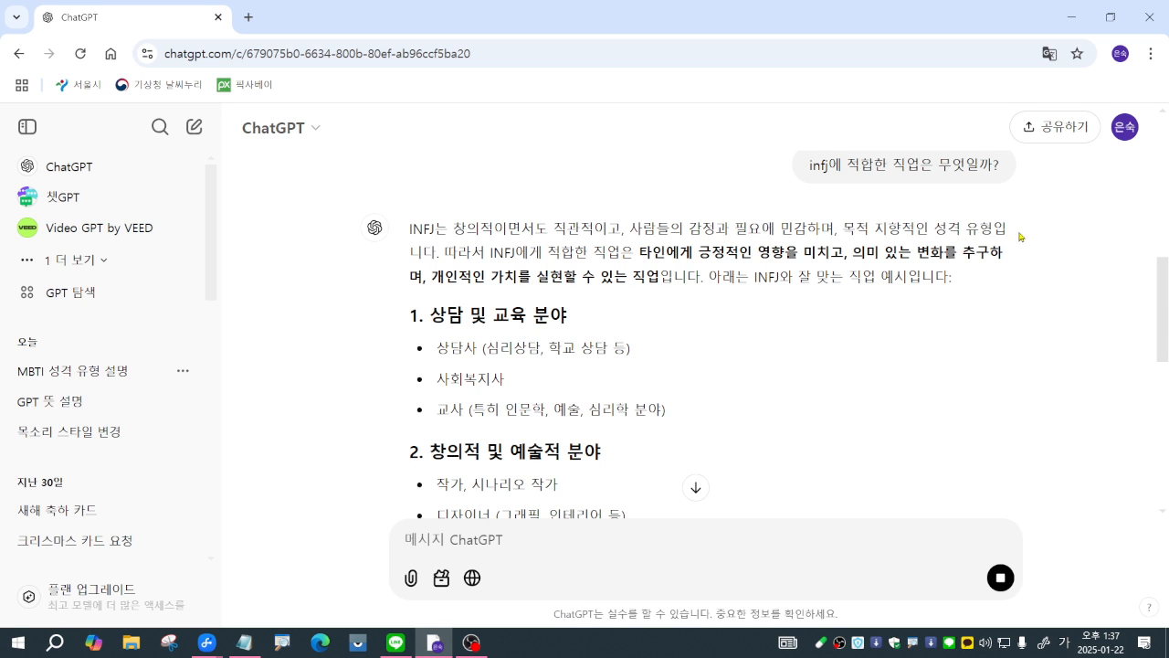
Step: Mark the INFJ question and its answer with red boxes and an arrow, clear the marks, and read through the job suggestions
{"action": "left_click_drag", "start_coordinate": [759, 131], "coordinate": [1029, 221]}
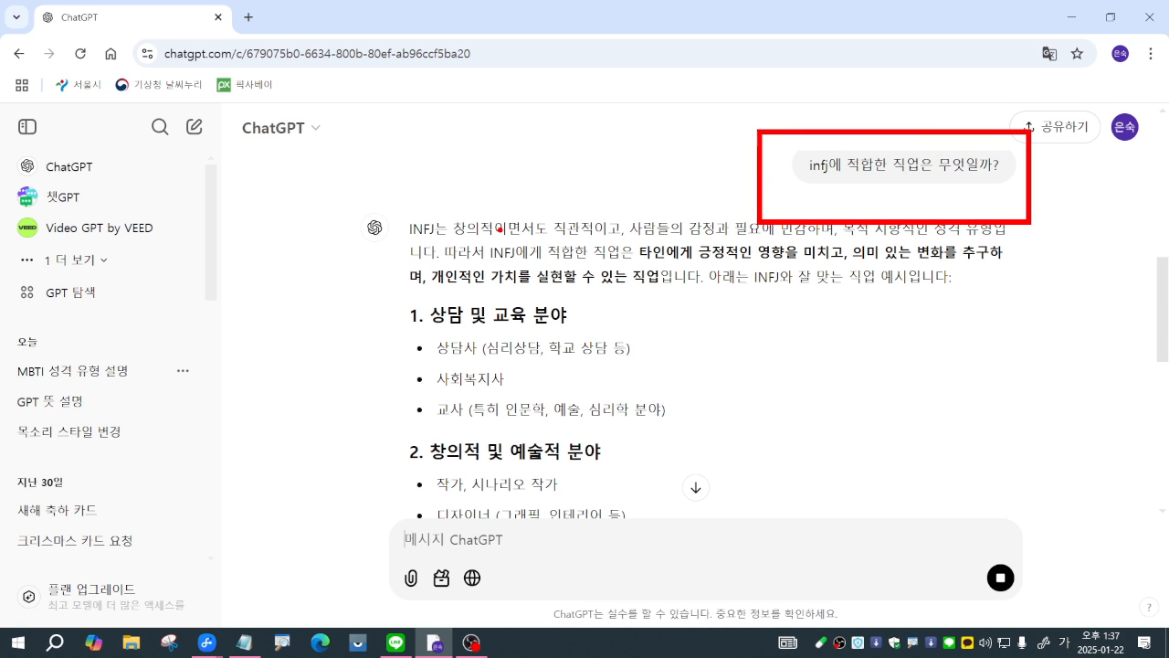
{"action": "left_click_drag", "start_coordinate": [375, 194], "coordinate": [991, 538]}
{"action": "left_click_drag", "start_coordinate": [813, 628], "coordinate": [728, 407]}
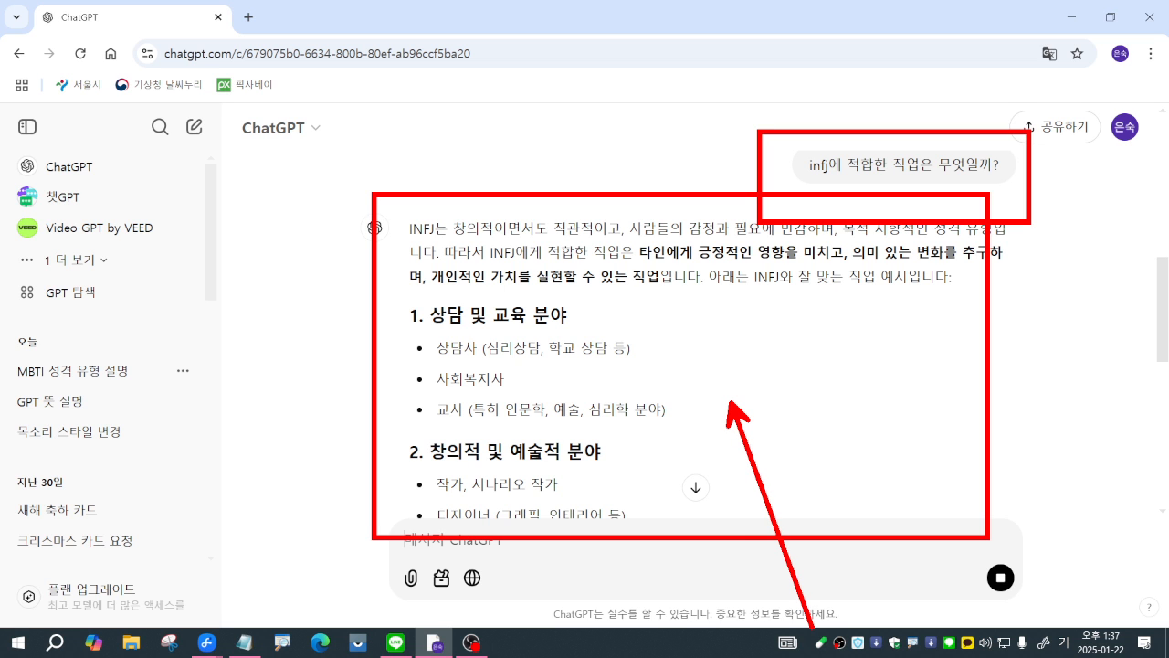
{"action": "key", "text": "Escape"}
{"action": "scroll", "coordinate": [616, 438], "scroll_direction": "down", "scroll_amount": 10}
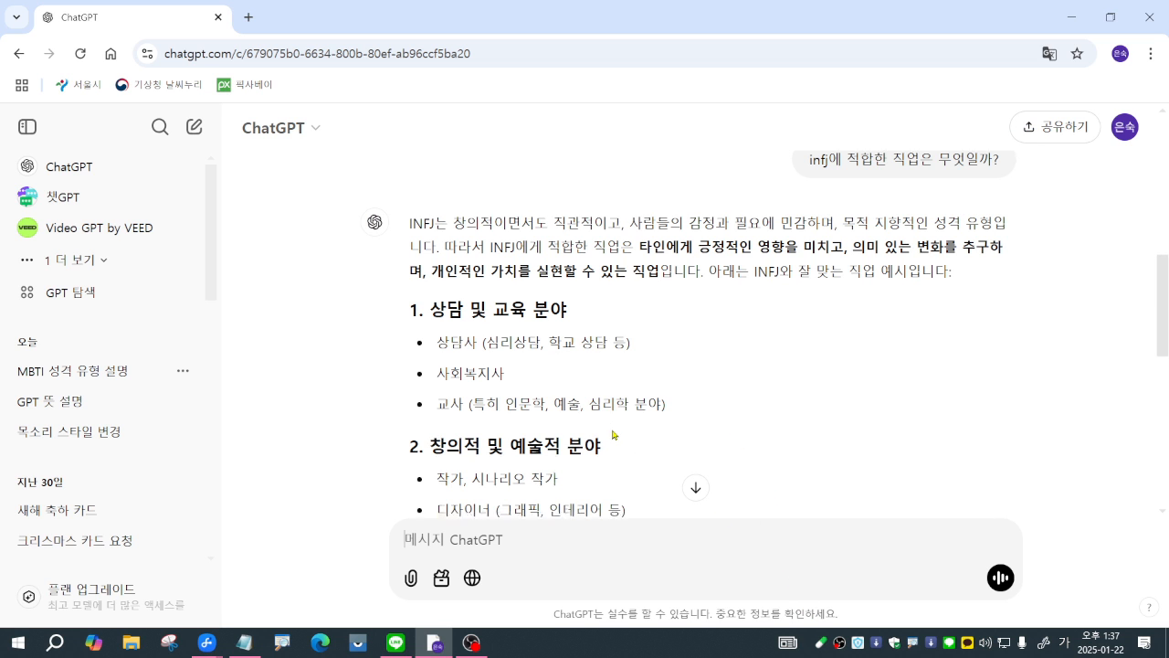
{"action": "scroll", "coordinate": [615, 439], "scroll_direction": "down", "scroll_amount": 1}
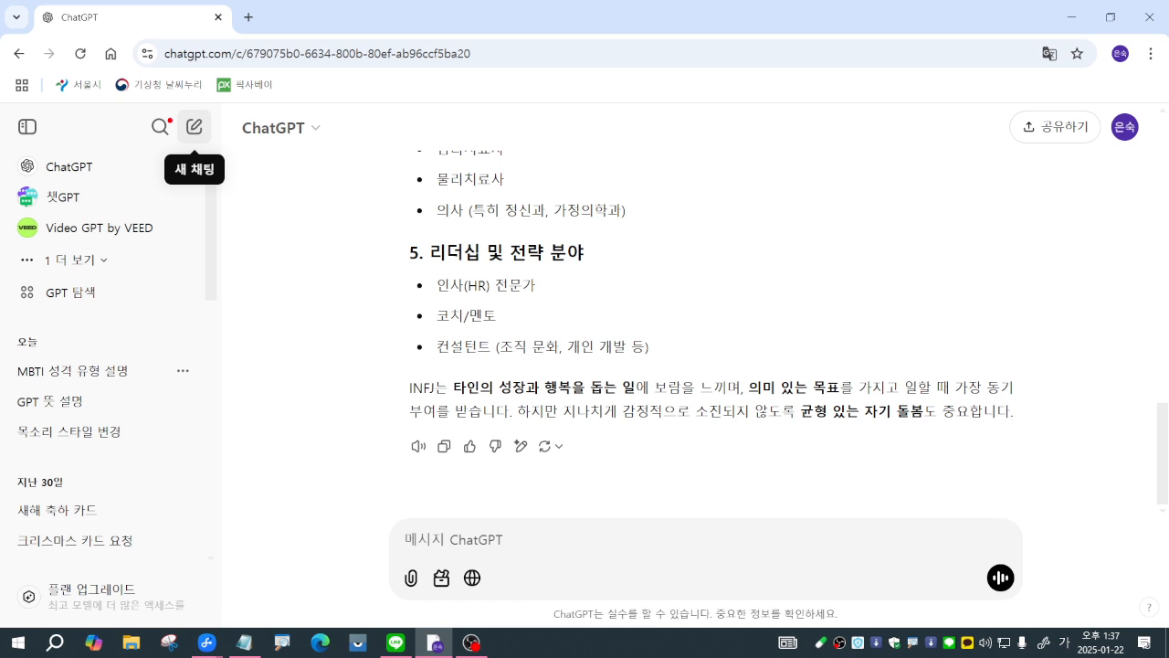
Step: Highlight the new-chat control (새 채팅) with a red box and an arrow, clearing the marks
{"action": "left_click_drag", "start_coordinate": [161, 104], "coordinate": [252, 207]}
{"action": "left_click_drag", "start_coordinate": [250, 347], "coordinate": [224, 202]}
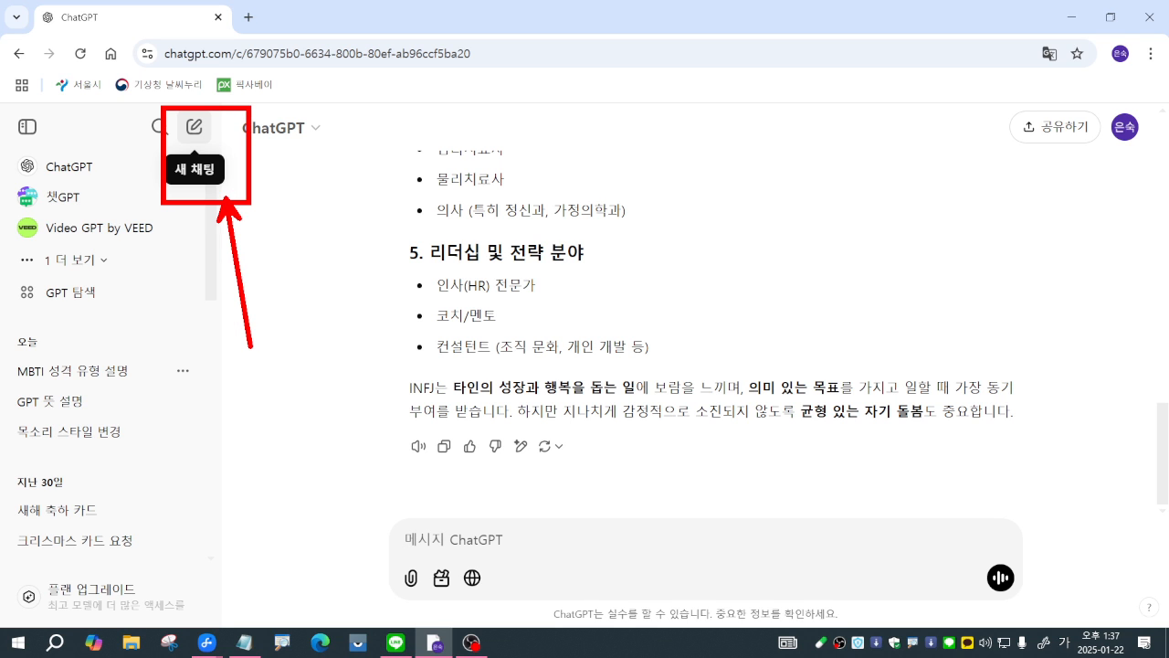
{"action": "key", "text": "Escape"}
Step: Start a new chat and write the ingredient sentence "냉장고에 돼지고기, 파프리카, 양파, 콩나물, 당근이 있어요" in the message
{"action": "left_click", "coordinate": [194, 128]}
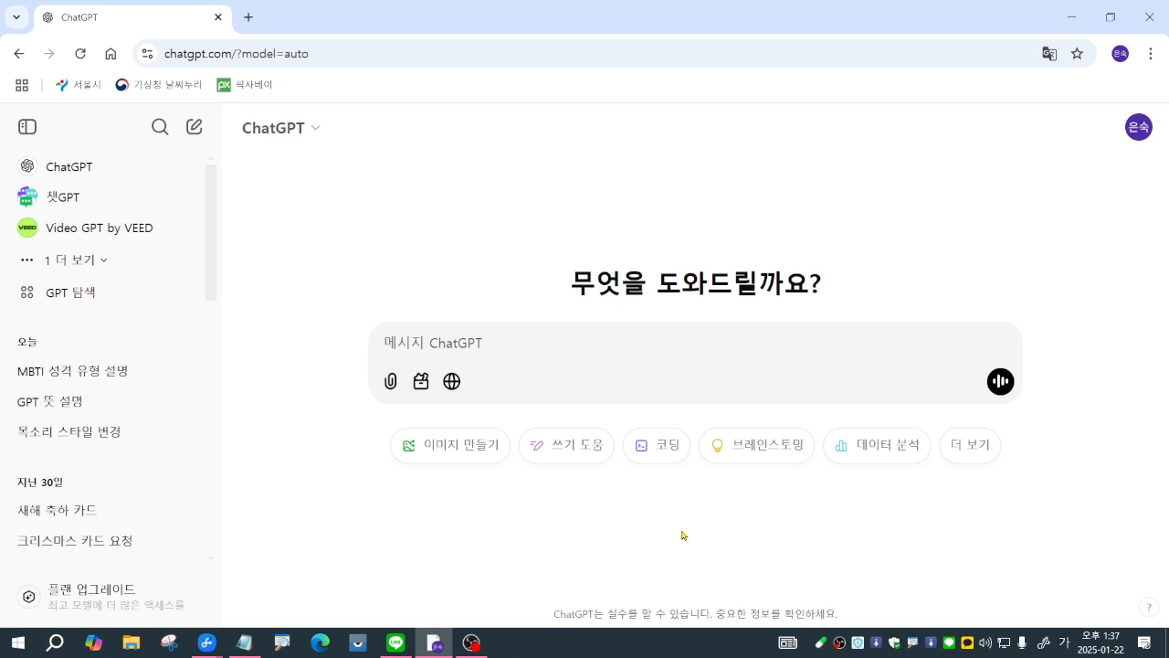
{"action": "type", "text": "냉장"}
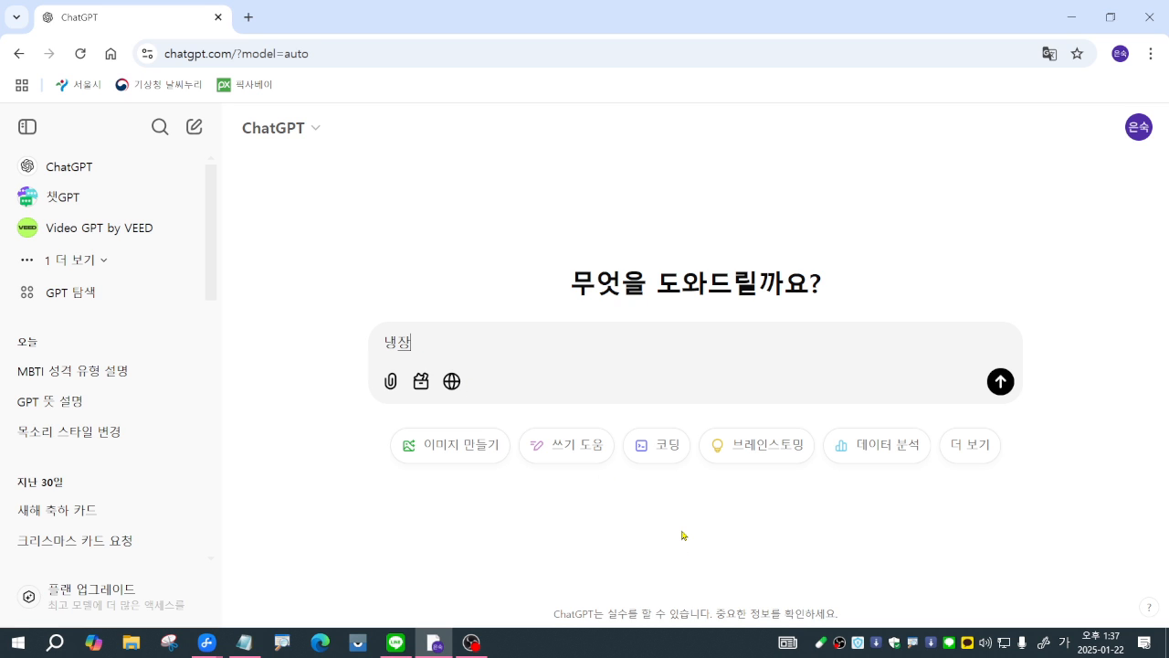
{"action": "type", "text": "고에"}
{"action": "type", "text": " 도"}
{"action": "type", "text": "돼지고기"}
{"action": "type", "text": ", 파프리카,"}
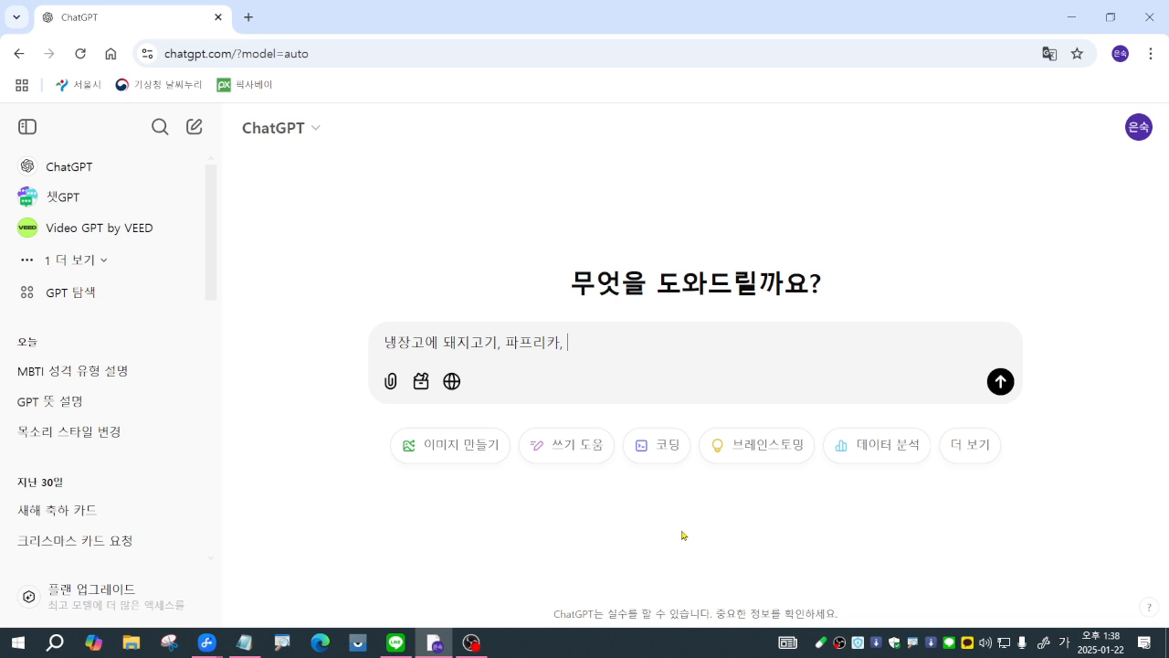
{"action": "type", "text": "양파, 콩나물,"}
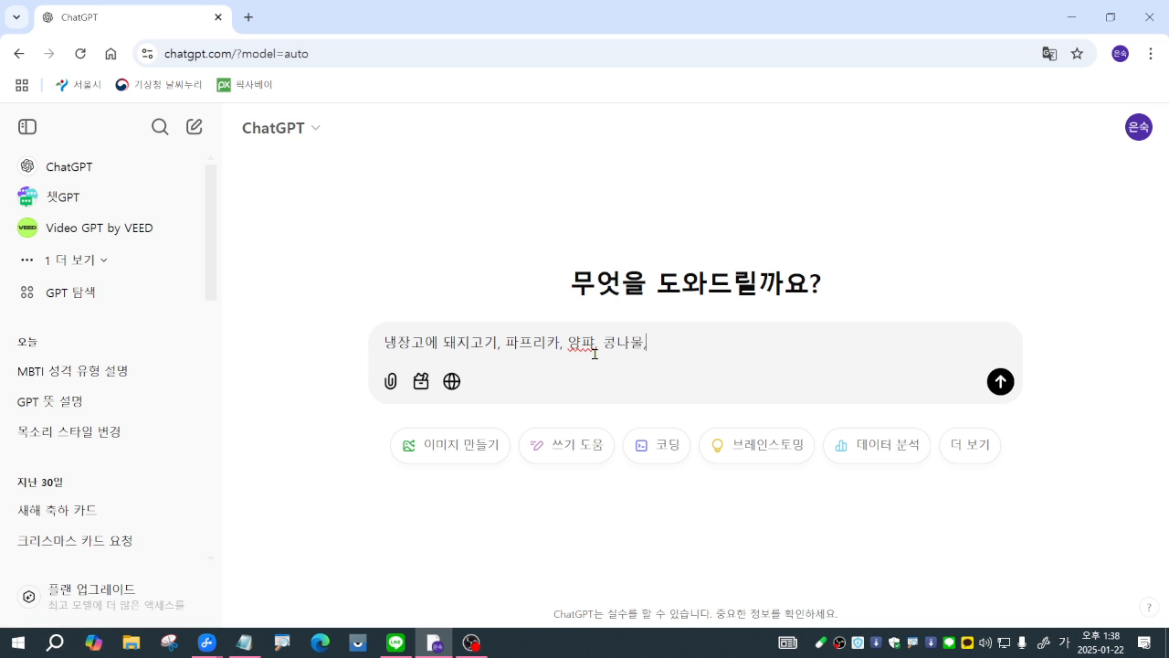
{"action": "key", "text": "BackSpace"}
{"action": "type", "text": "파"}
{"action": "left_click", "coordinate": [681, 348]}
{"action": "type", "text": "당근이 에"}
{"action": "type", "text": "어요"}
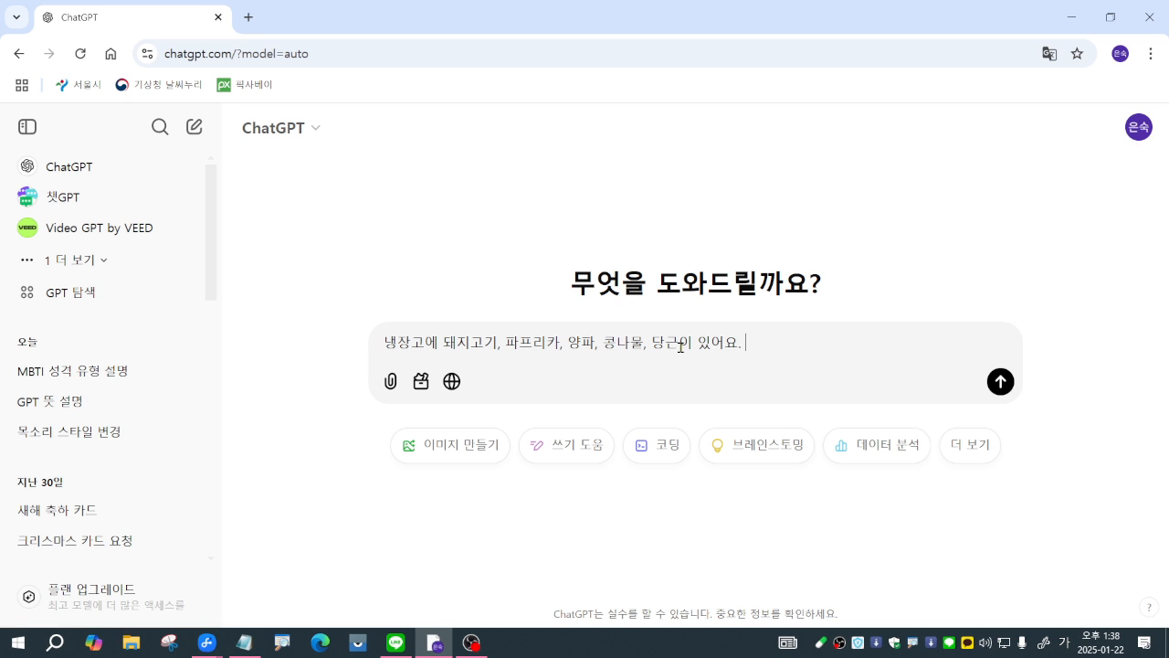
Step: Complete the message with "이 재료를 모두 사용해서 할 수 있는 요리 추천해 줘" and send it
{"action": "type", "text": ". 이 재료를 모두 ㄷ"}
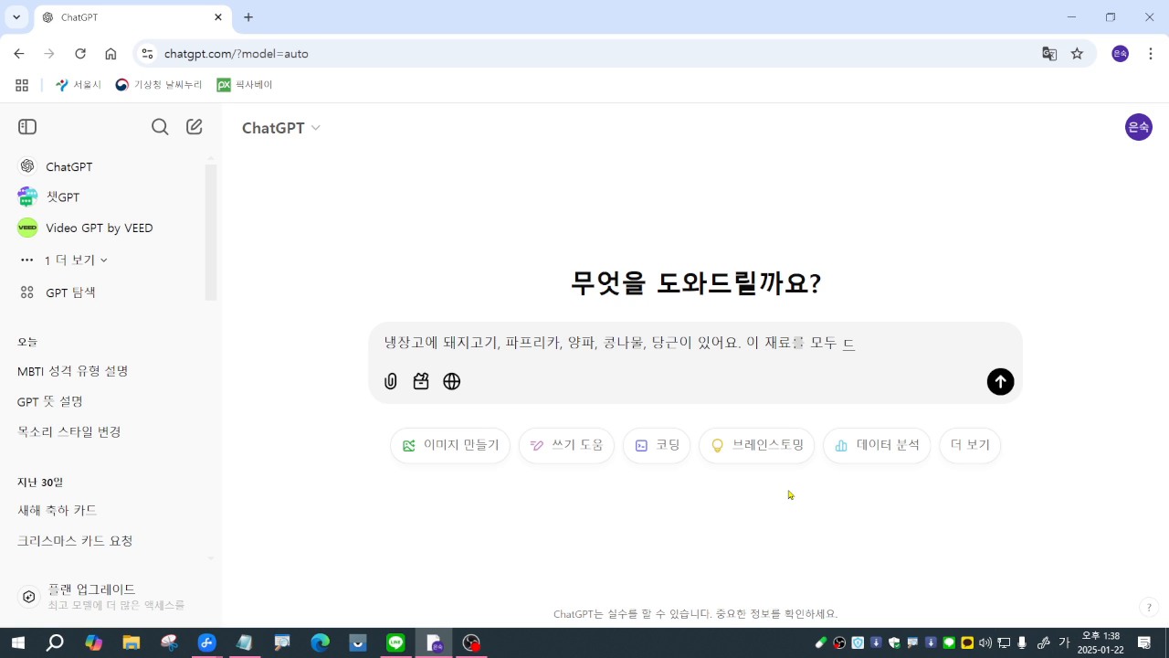
{"action": "key", "text": "BackSpace"}
{"action": "type", "text": "사용해서 할"}
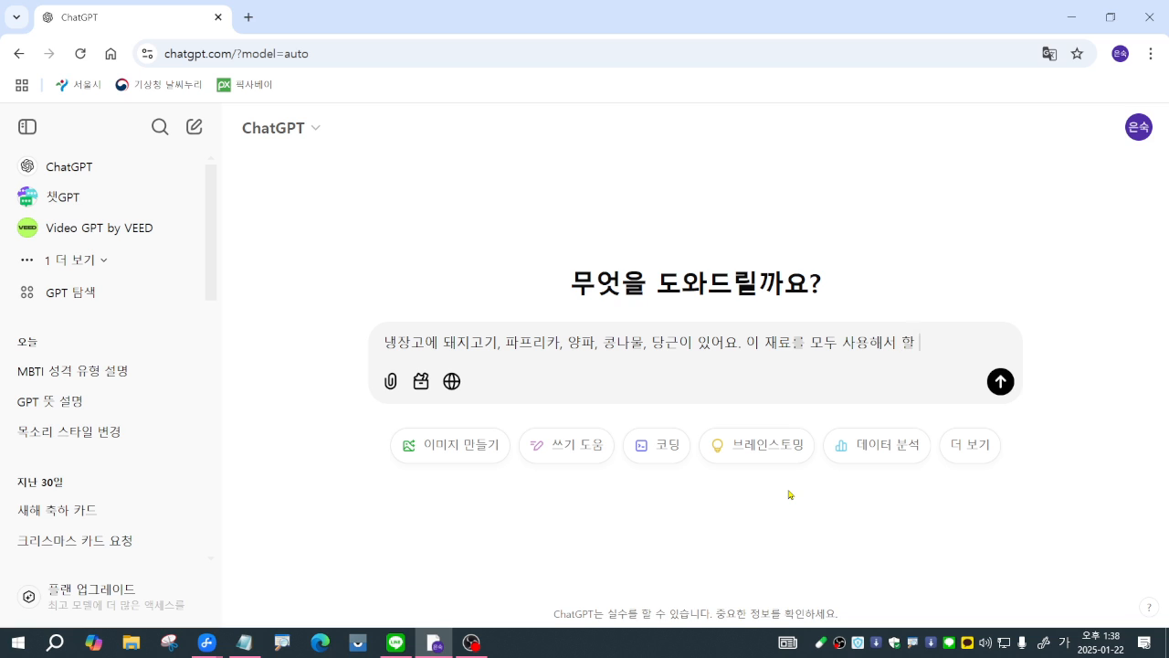
{"action": "type", "text": " 수 ㅇ는 요리 추천해 줘"}
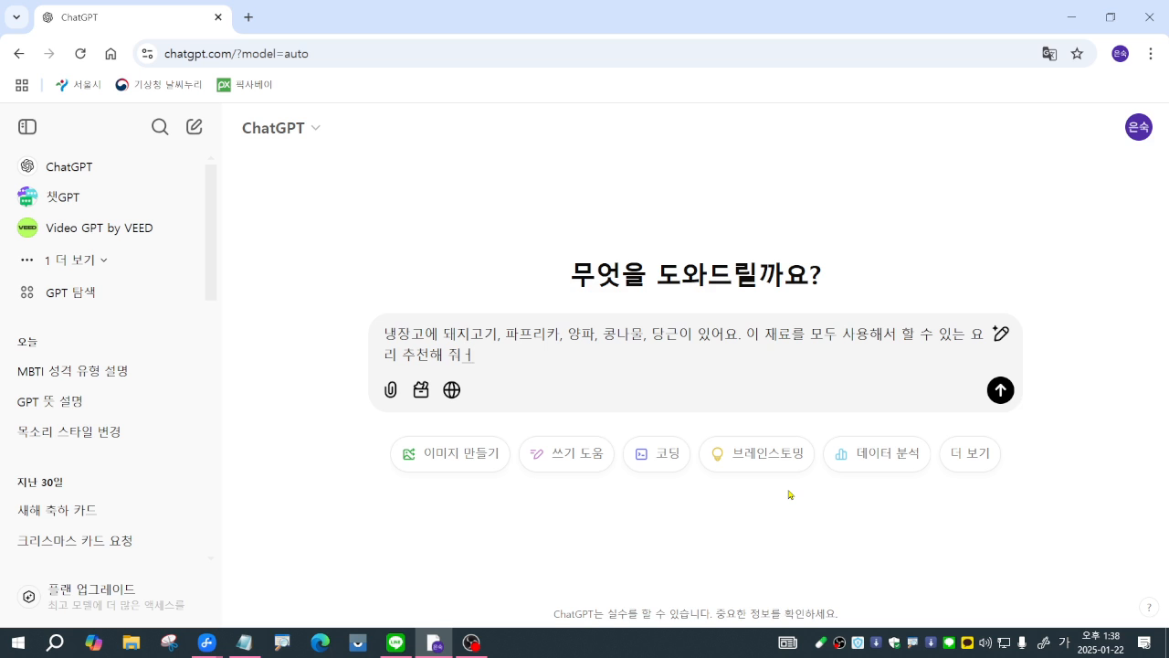
{"action": "key", "text": "BackSpace"}
{"action": "key", "text": "Return"}
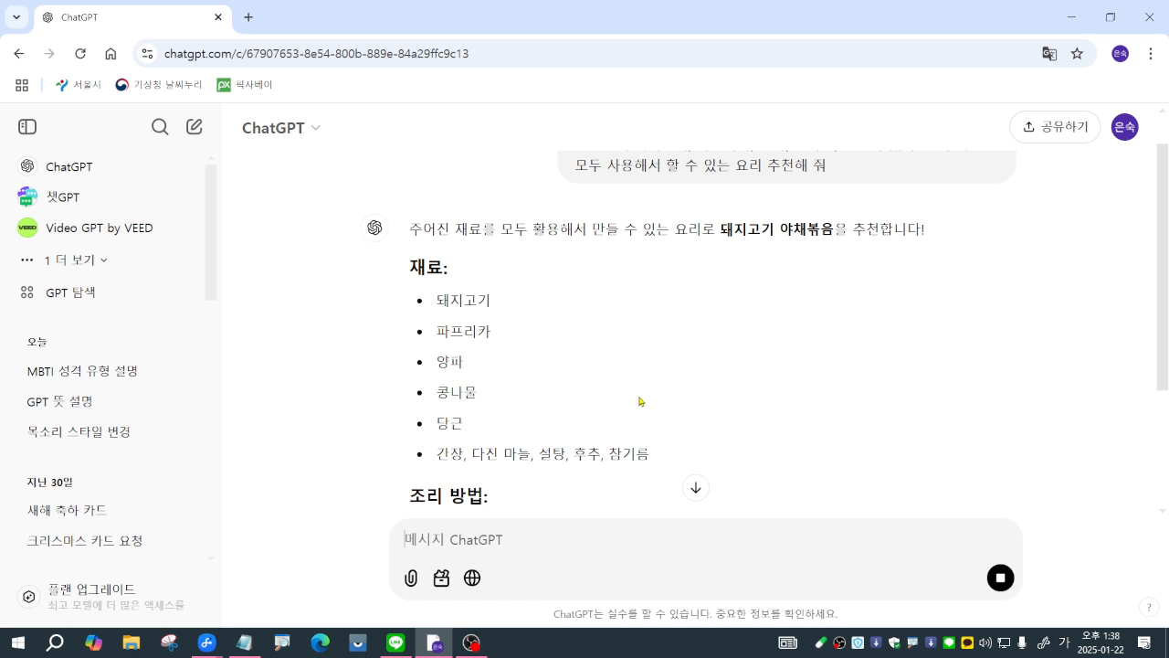
Step: Read through the suggested recipe and ask for another dish with "다른 요리 추천해줘"
{"action": "scroll", "coordinate": [638, 400], "scroll_direction": "down", "scroll_amount": 2}
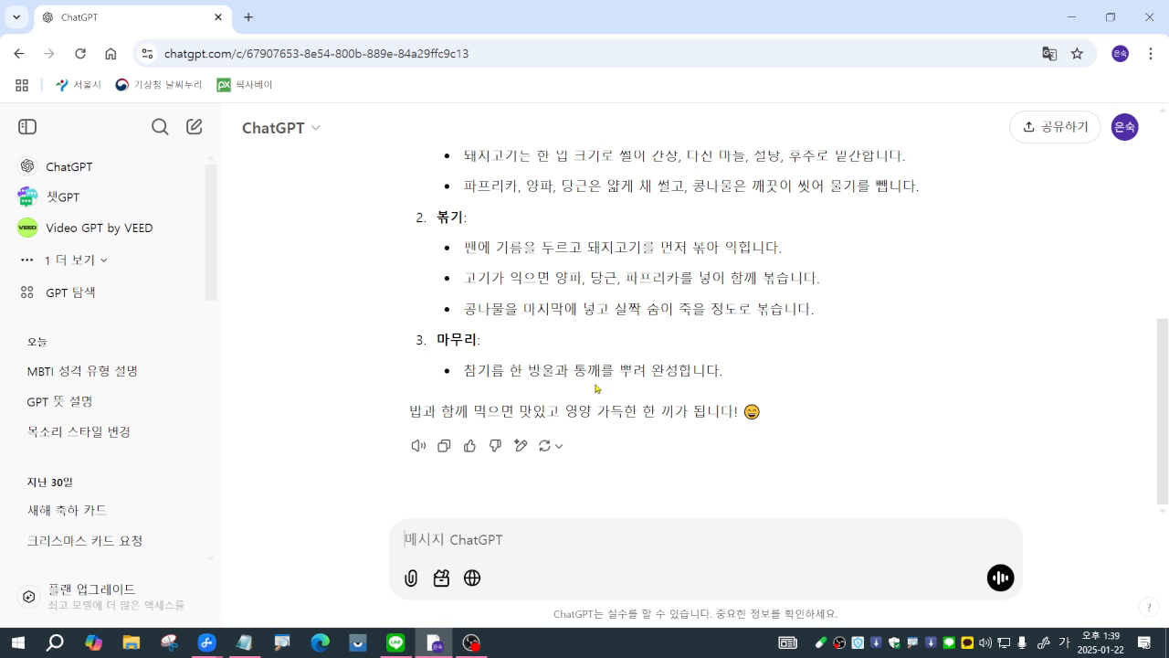
{"action": "scroll", "coordinate": [596, 388], "scroll_direction": "up", "scroll_amount": 3}
{"action": "scroll", "coordinate": [585, 416], "scroll_direction": "down", "scroll_amount": 3}
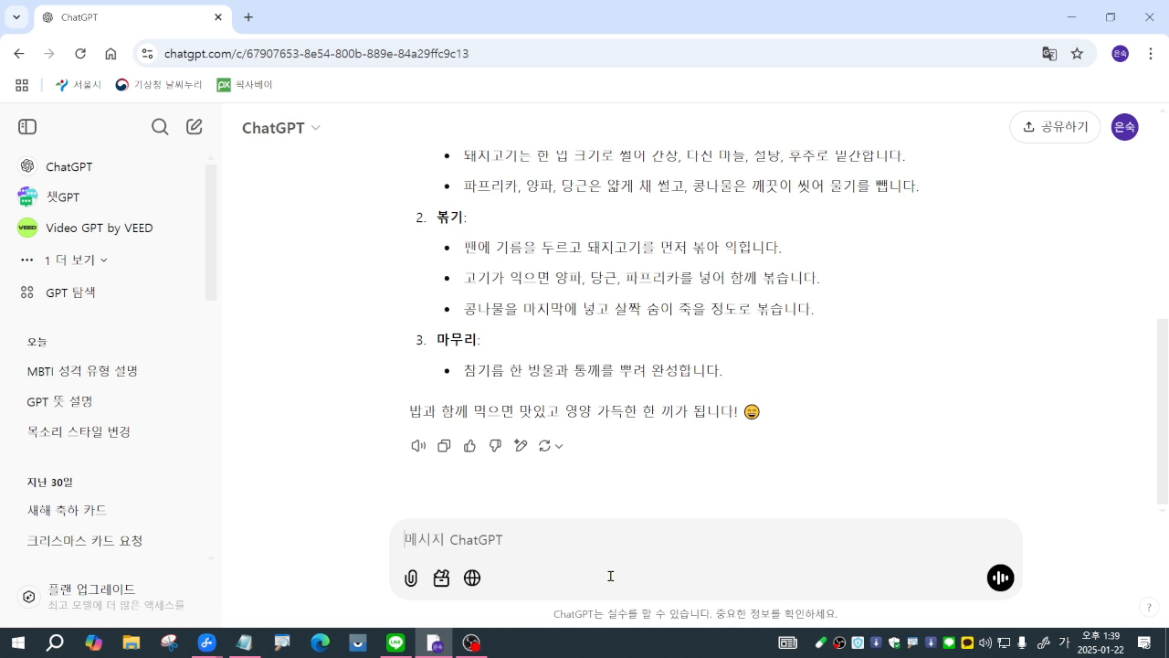
{"action": "type", "text": "다른 욜"}
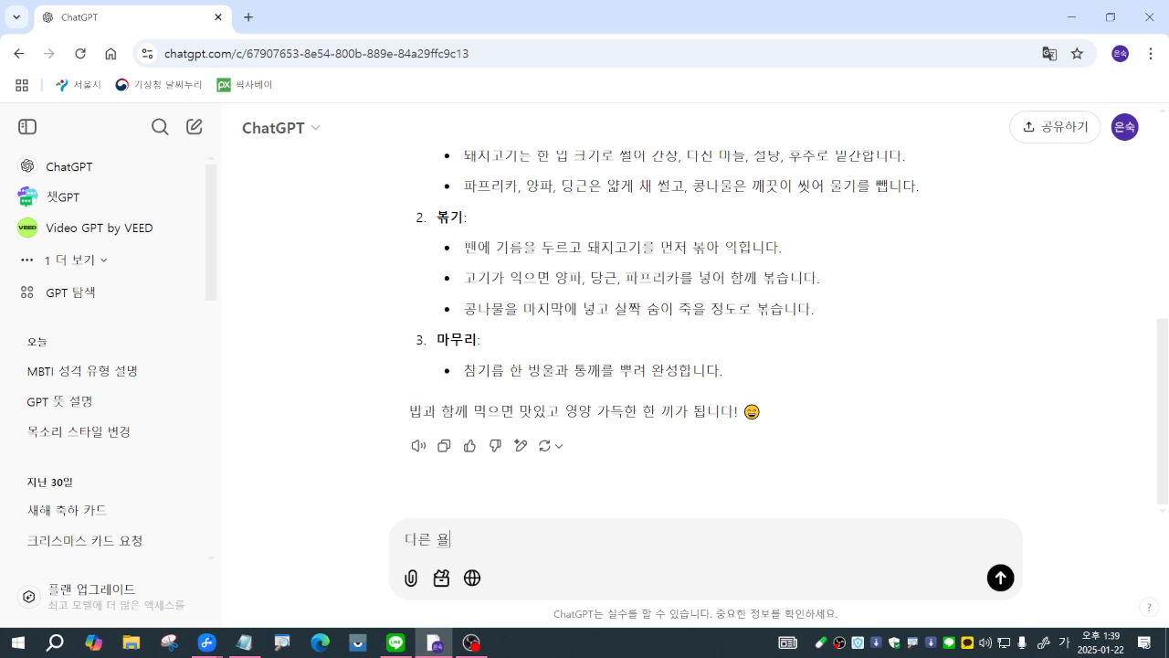
{"action": "type", "text": "리 추천해줘"}
{"action": "key", "text": "Return"}
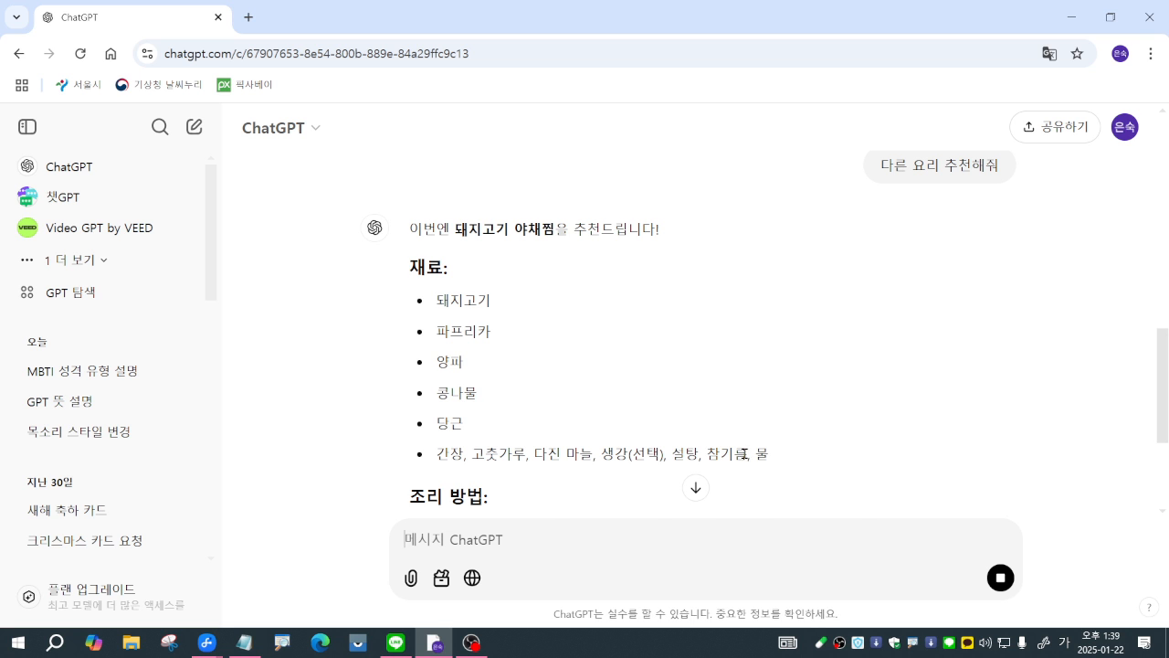
Step: Review both recipe answers from the original ingredient question to the end of the second recipe
{"action": "left_click", "coordinate": [696, 486]}
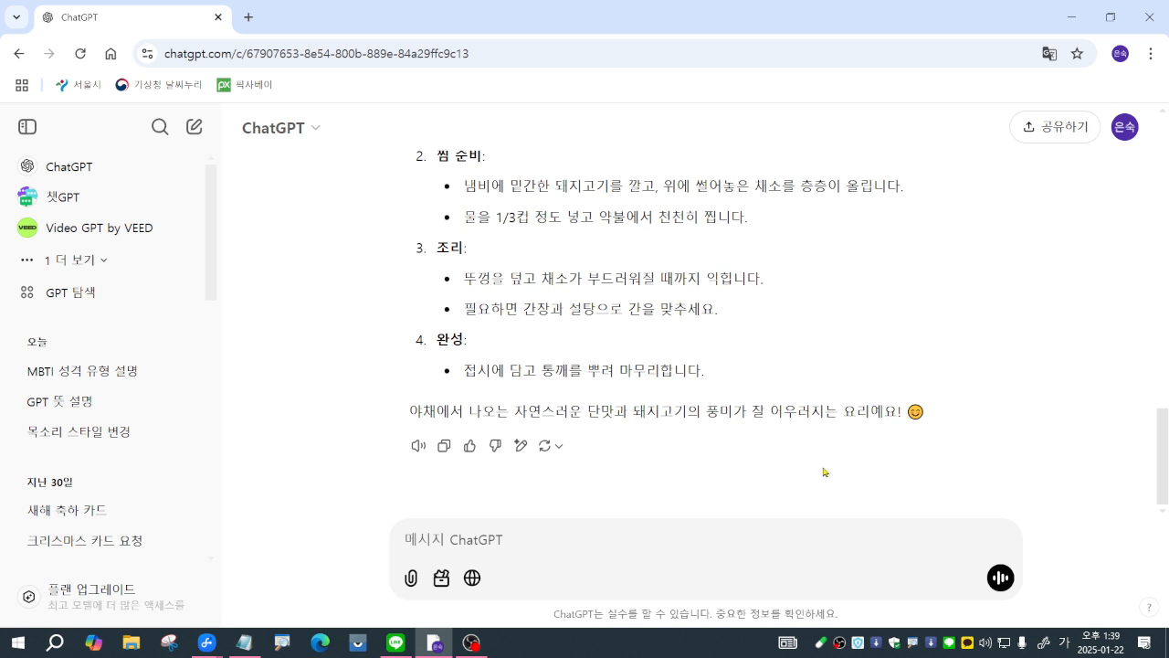
{"action": "scroll", "coordinate": [731, 428], "scroll_direction": "up", "scroll_amount": 10}
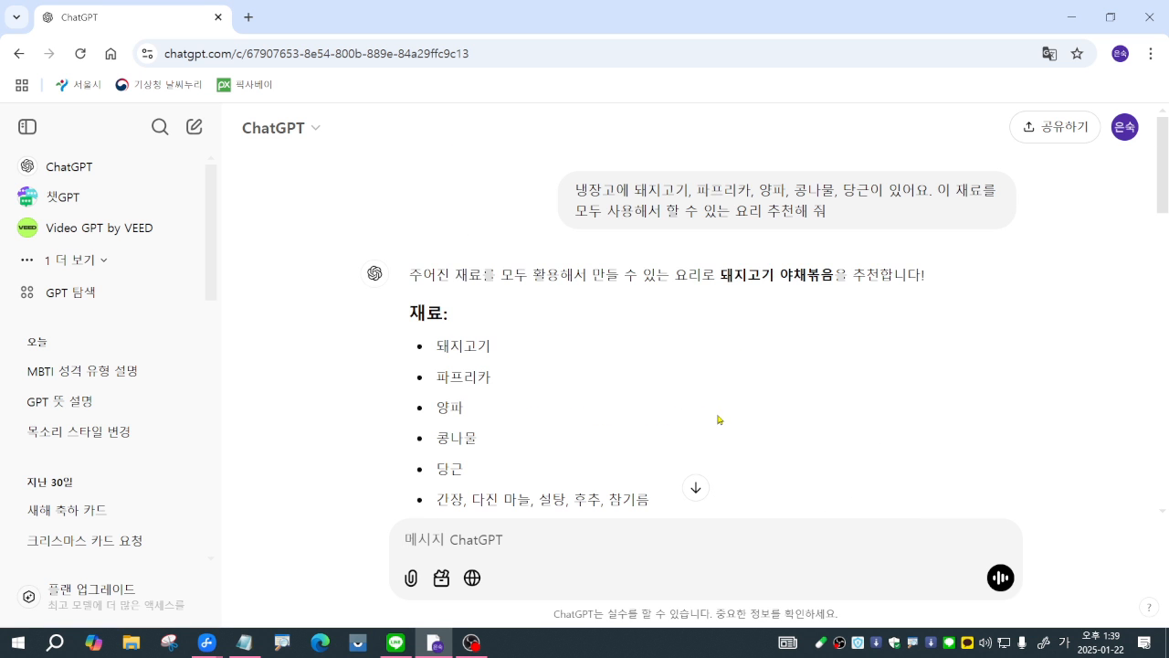
{"action": "scroll", "coordinate": [752, 411], "scroll_direction": "down", "scroll_amount": 15}
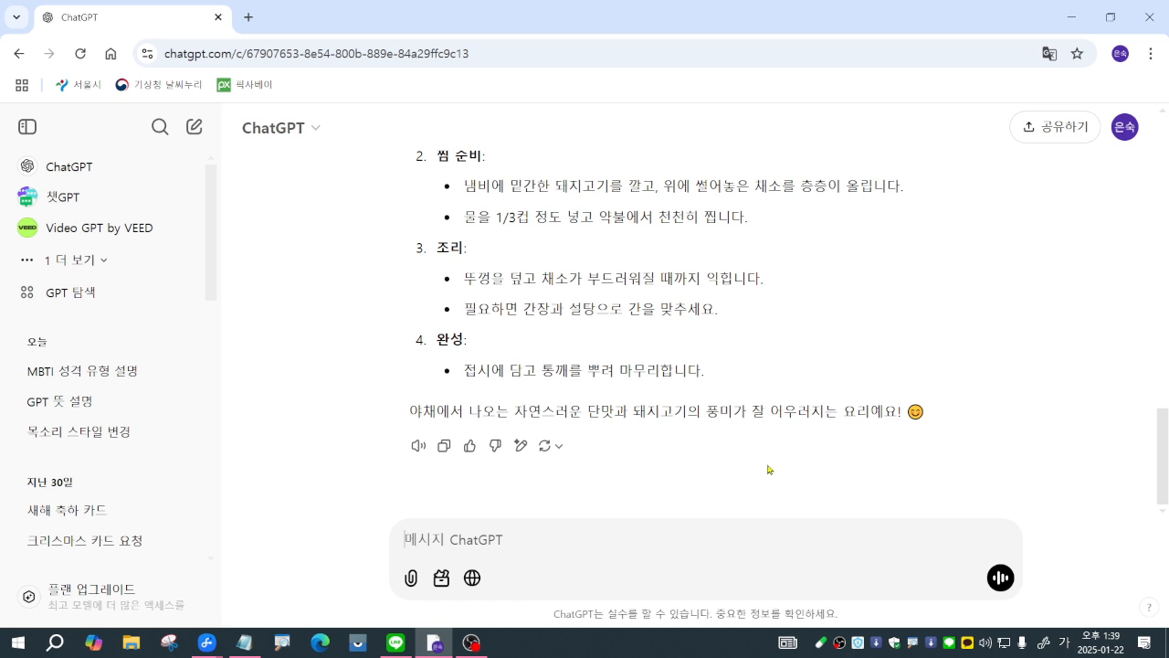
Step: Start a new chat and ask "당뇨에 좋은 식단 추천해 줘"
{"action": "left_click", "coordinate": [190, 132]}
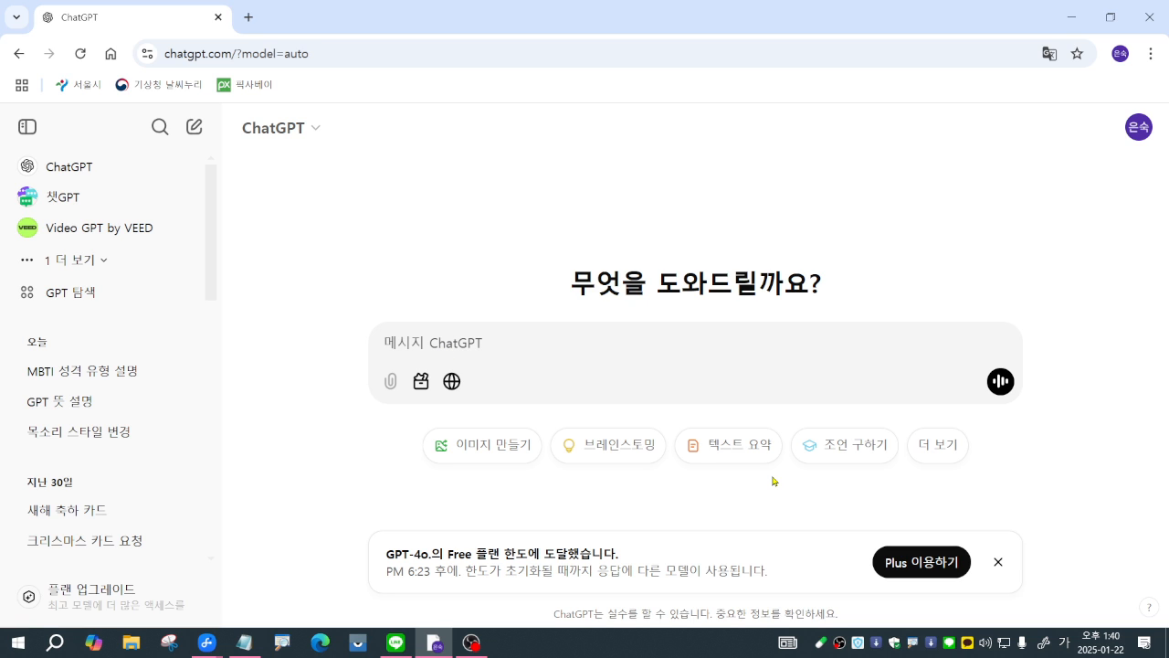
{"action": "type", "text": "당뇨"}
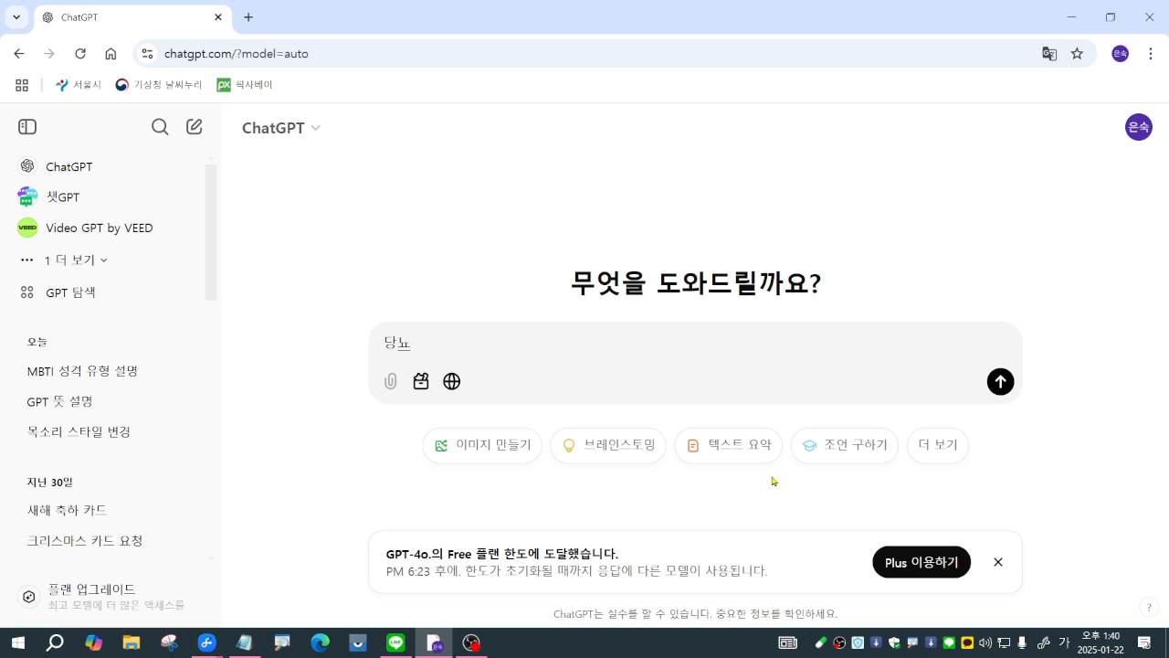
{"action": "type", "text": "에 좋은"}
{"action": "type", "text": " 식"}
{"action": "type", "text": "단 추천헤 "}
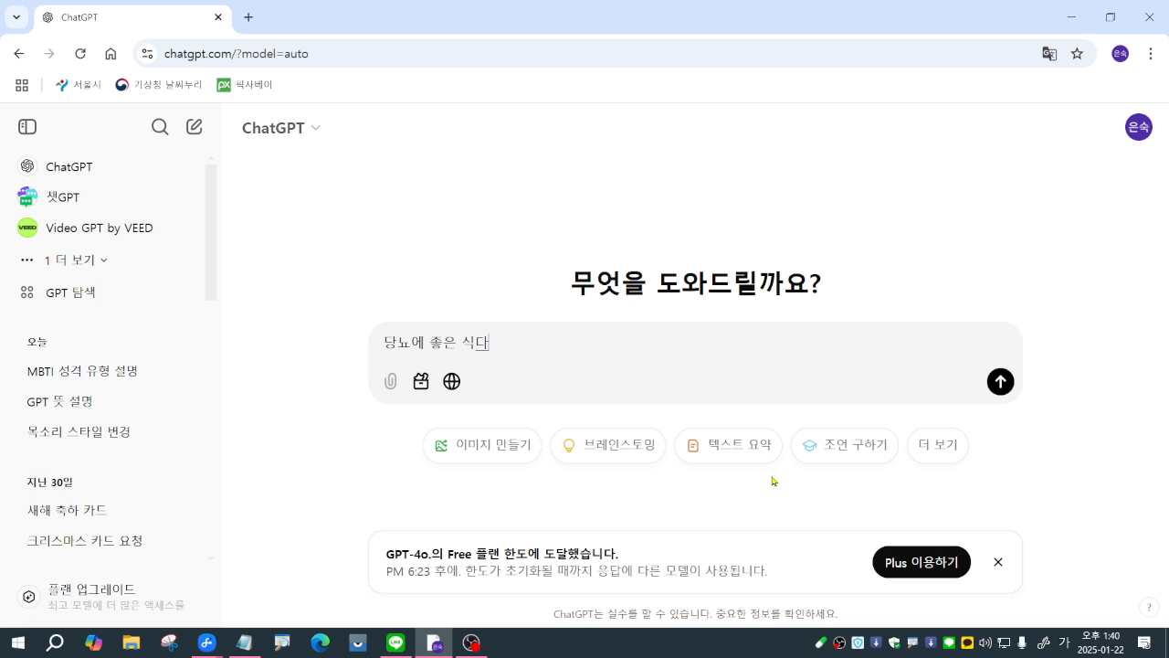
{"action": "type", "text": "줘"}
{"action": "key", "text": "Return"}
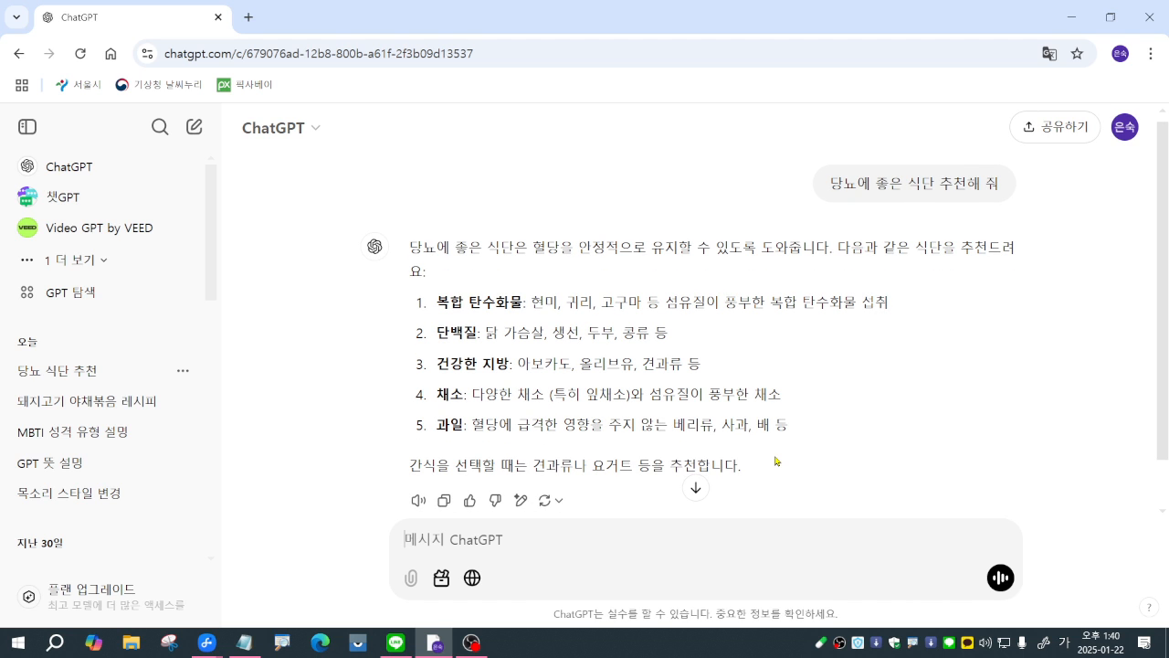
Step: Read the diet answer and ask in the same chat "저녁이 되면 뒷목이 당기고 머리가 아픕니다. 어떤 증상인가요?"
{"action": "scroll", "coordinate": [775, 461], "scroll_direction": "down", "scroll_amount": 1}
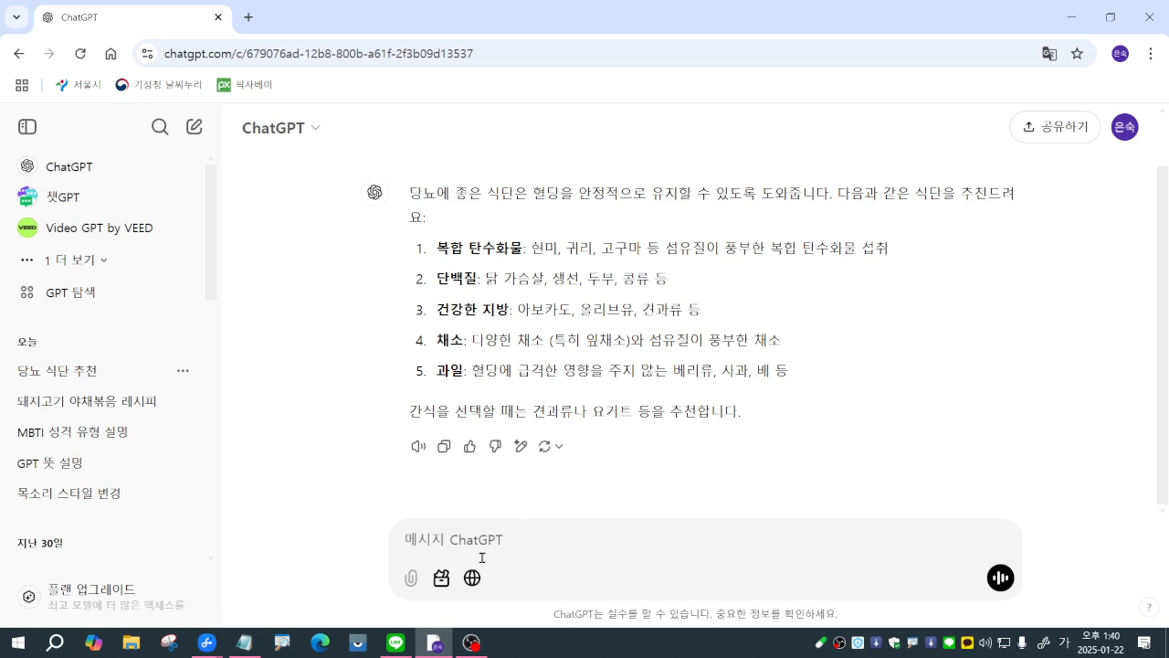
{"action": "type", "text": "지녁"}
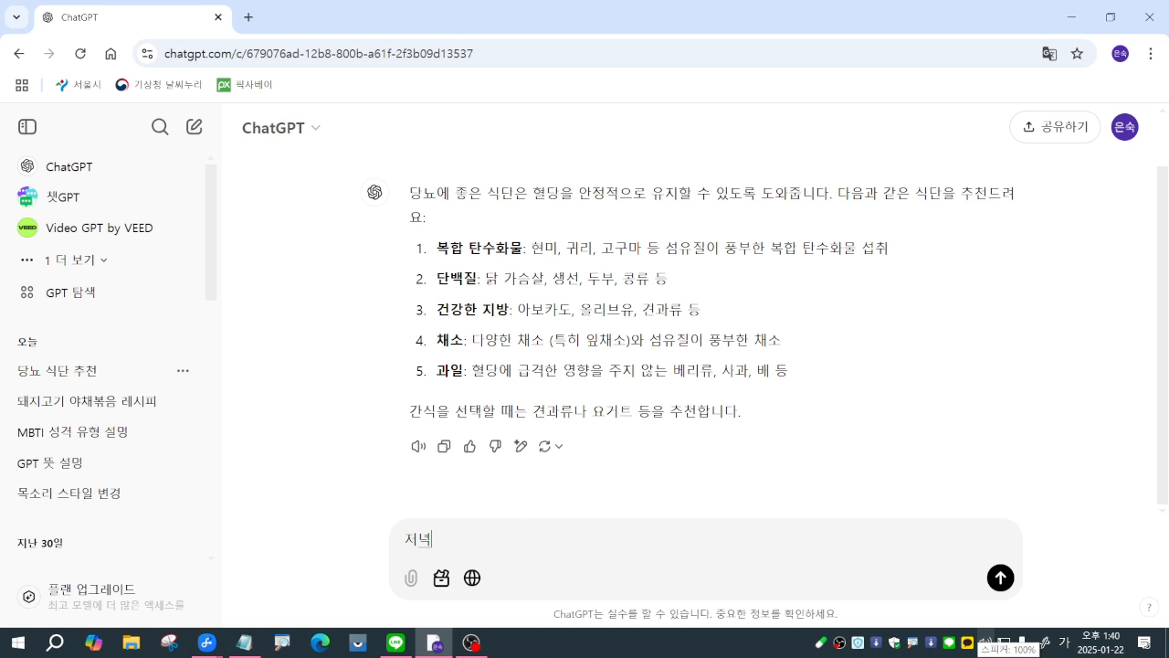
{"action": "type", "text": "이 되면 "}
{"action": "type", "text": "됫"}
{"action": "type", "text": "목이 당기고 "}
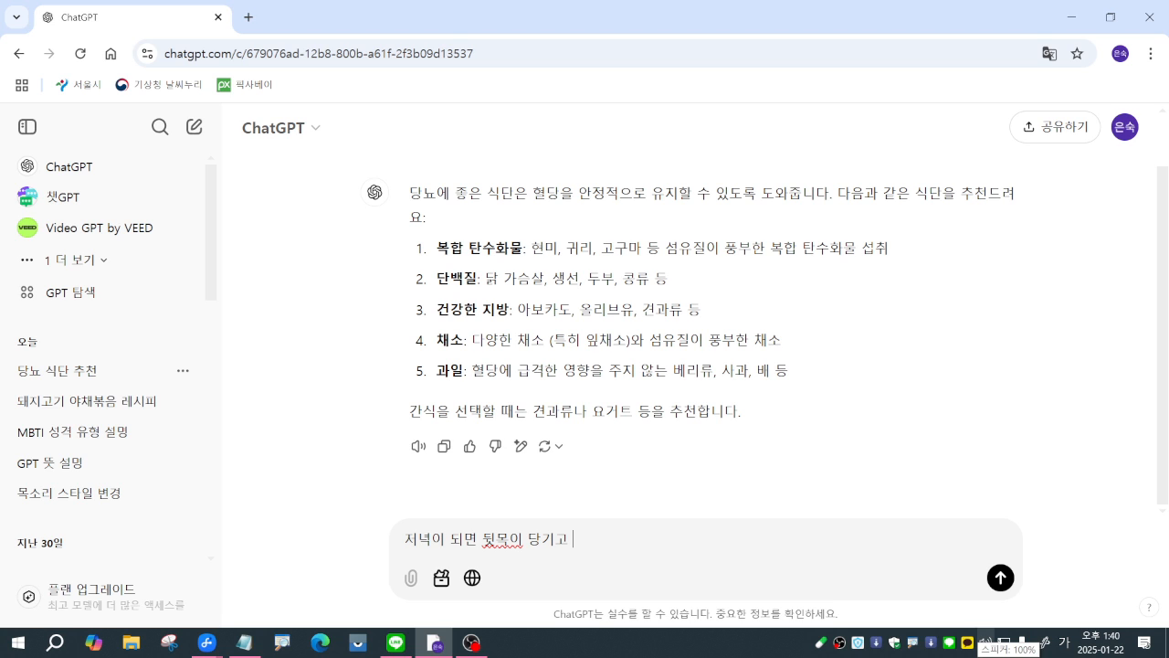
{"action": "type", "text": "머리가 아픕니다."}
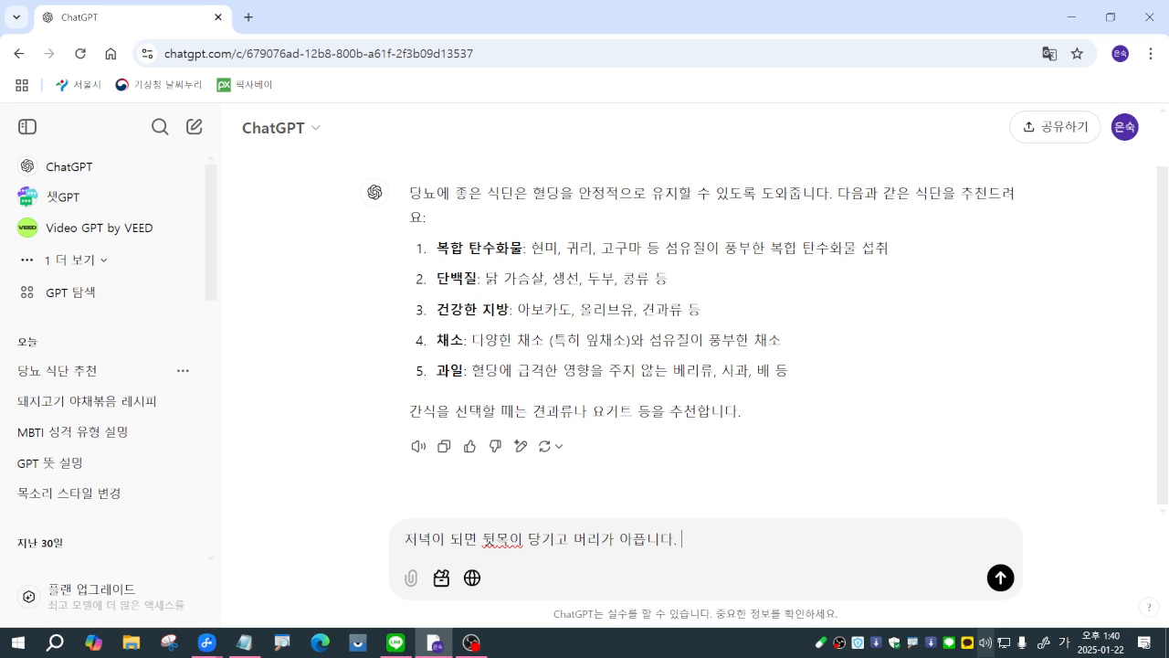
{"action": "type", "text": "어떤 증상인가요"}
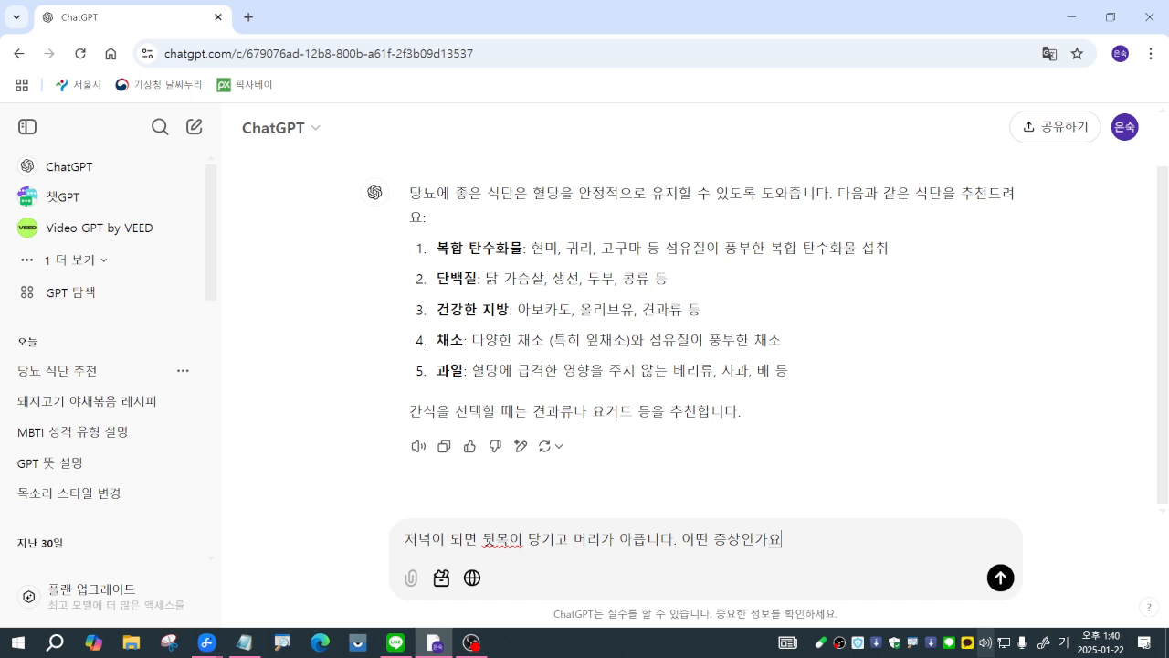
{"action": "type", "text": "?"}
{"action": "key", "text": "Return"}
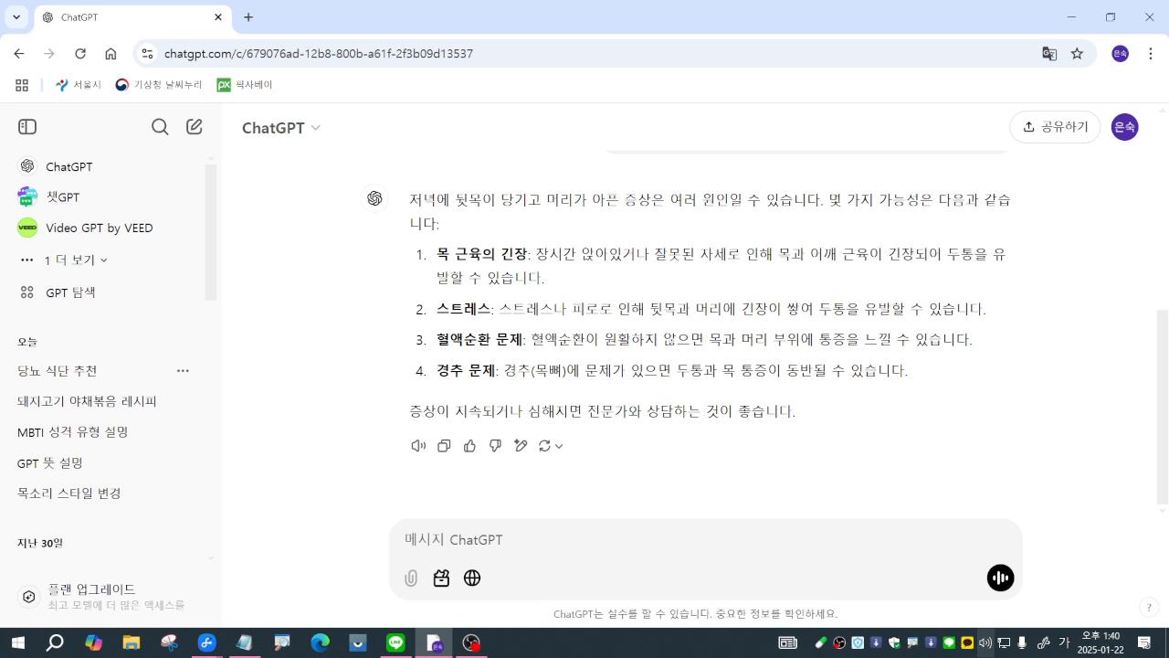
Step: Ask in the same chat "귀에서 삐~~ 소리가 나요 어떤 증상인가요?"
{"action": "type", "text": "귀에"}
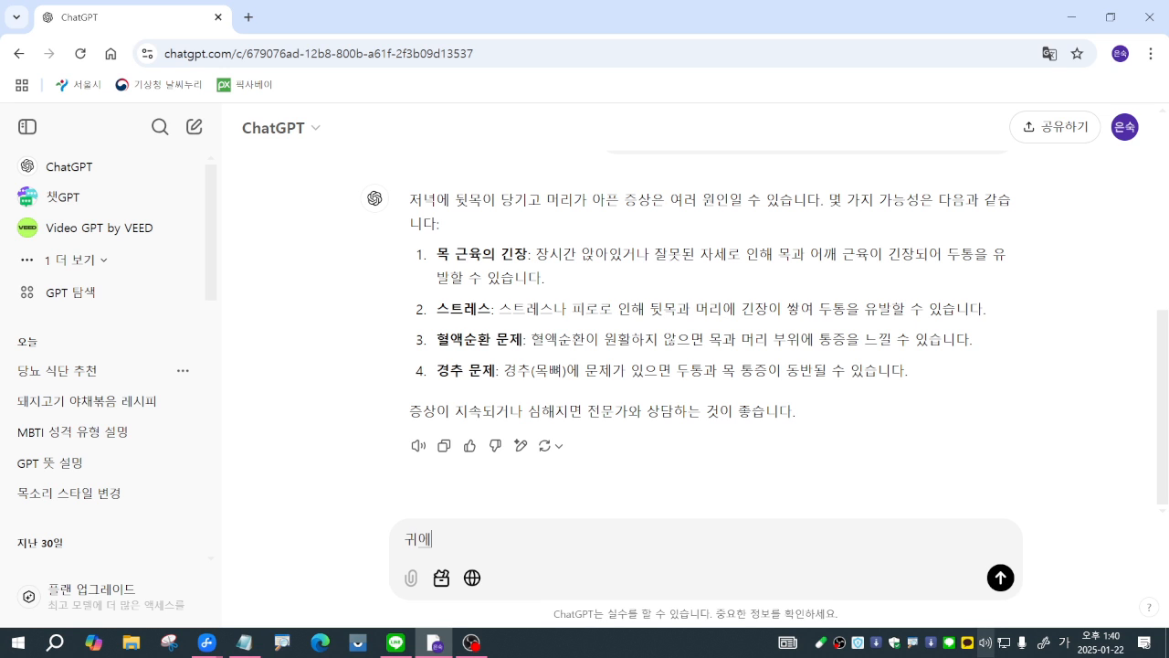
{"action": "type", "text": "서 뼈~~ ㅅ"}
{"action": "type", "text": "소리가 나요 이"}
{"action": "type", "text": "떤 증"}
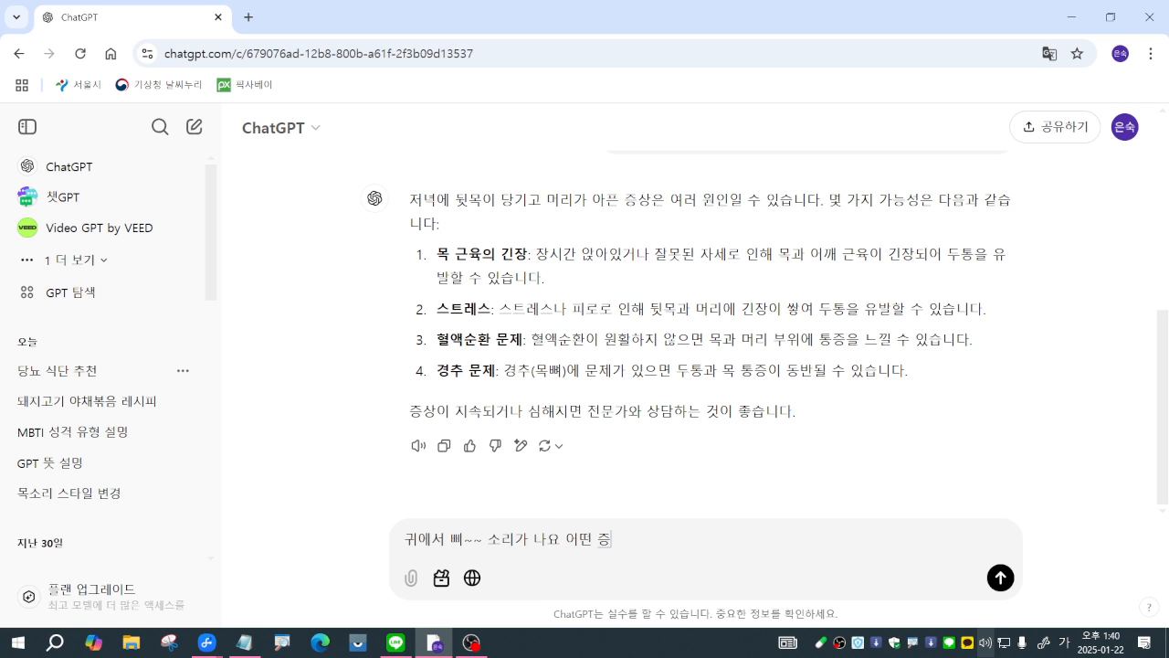
{"action": "type", "text": "상인가요?"}
{"action": "key", "text": "Return"}
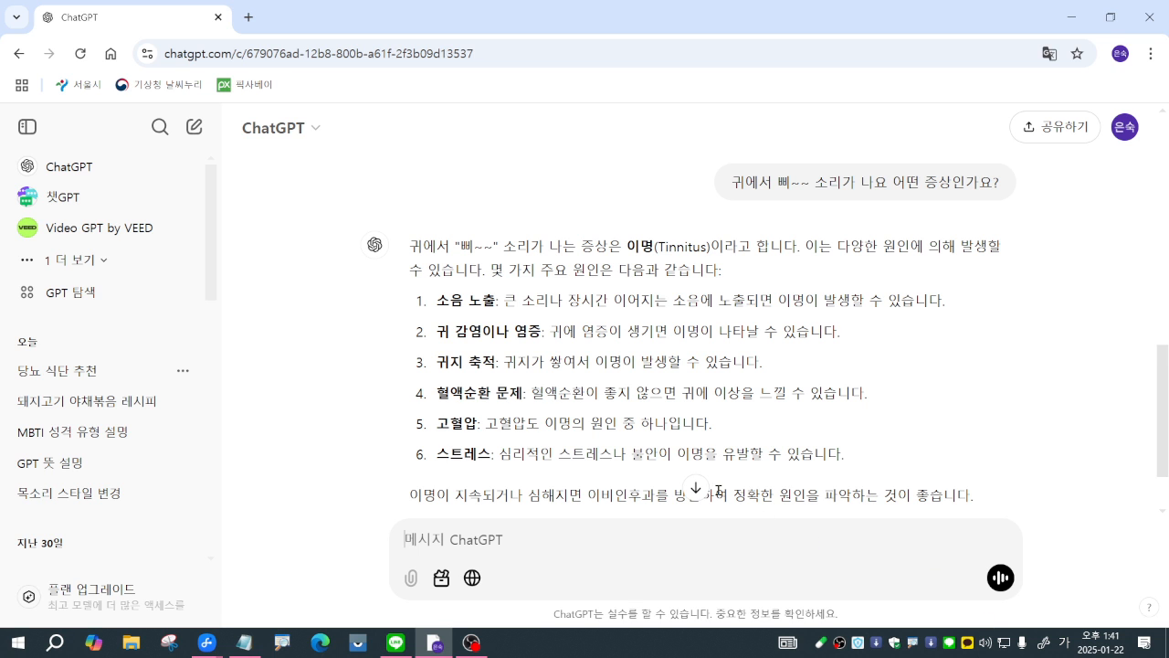
Step: Read the ear-ringing answer to its end and ask "어머니 관절을 위해 좋은 영양제 추천해 줘" in the same chat
{"action": "scroll", "coordinate": [712, 493], "scroll_direction": "down", "scroll_amount": 1}
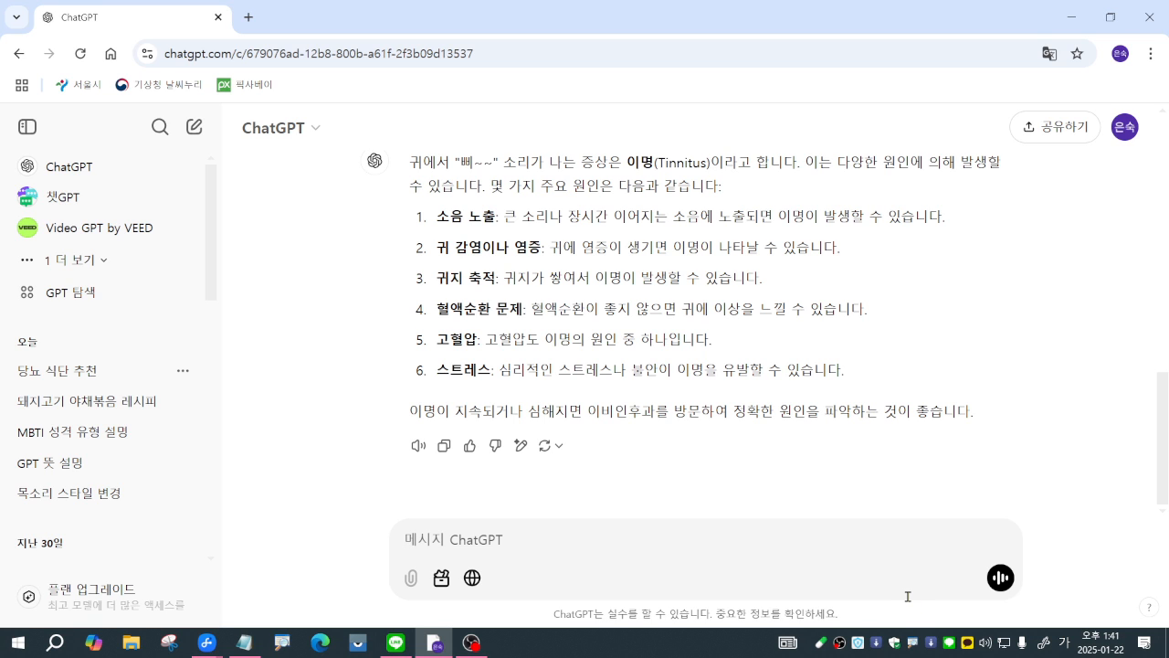
{"action": "type", "text": "에머니 관절"}
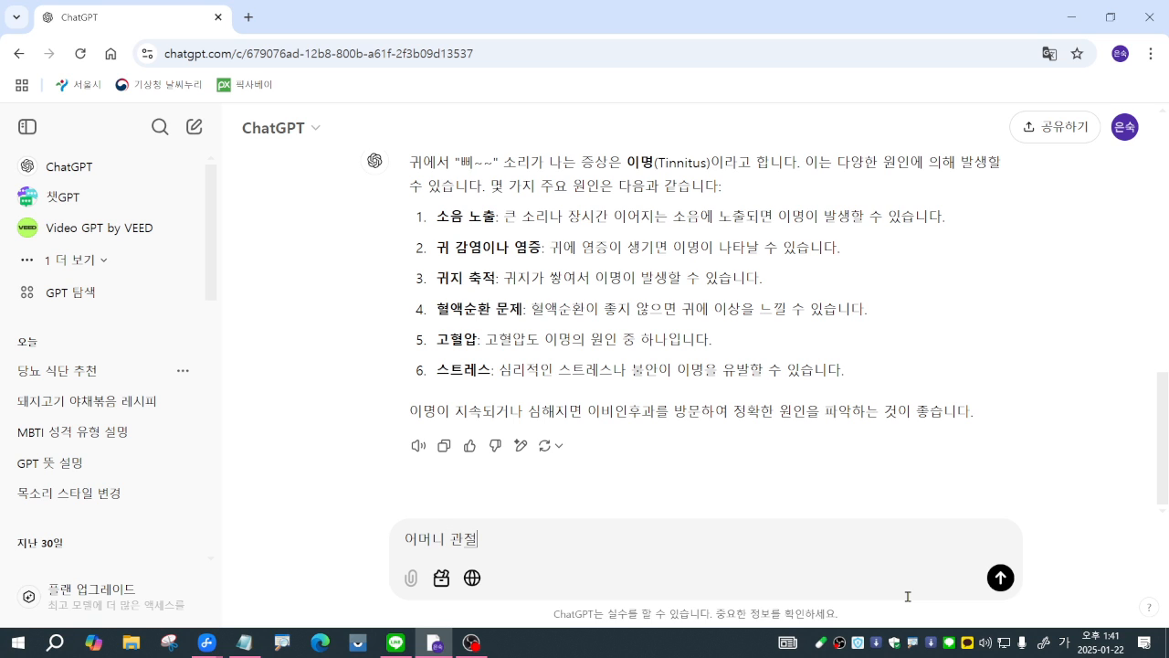
{"action": "type", "text": "을 위해 "}
{"action": "type", "text": "좋은 옝"}
{"action": "type", "text": "양"}
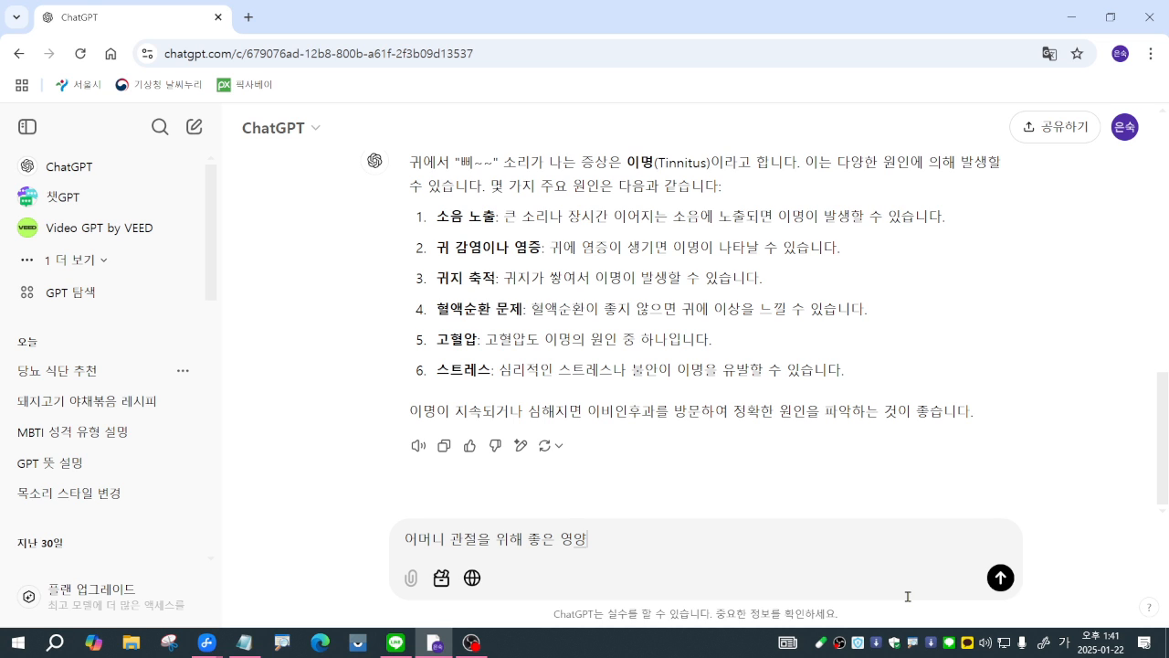
{"action": "type", "text": "제 추천해 줘"}
{"action": "key", "text": "Return"}
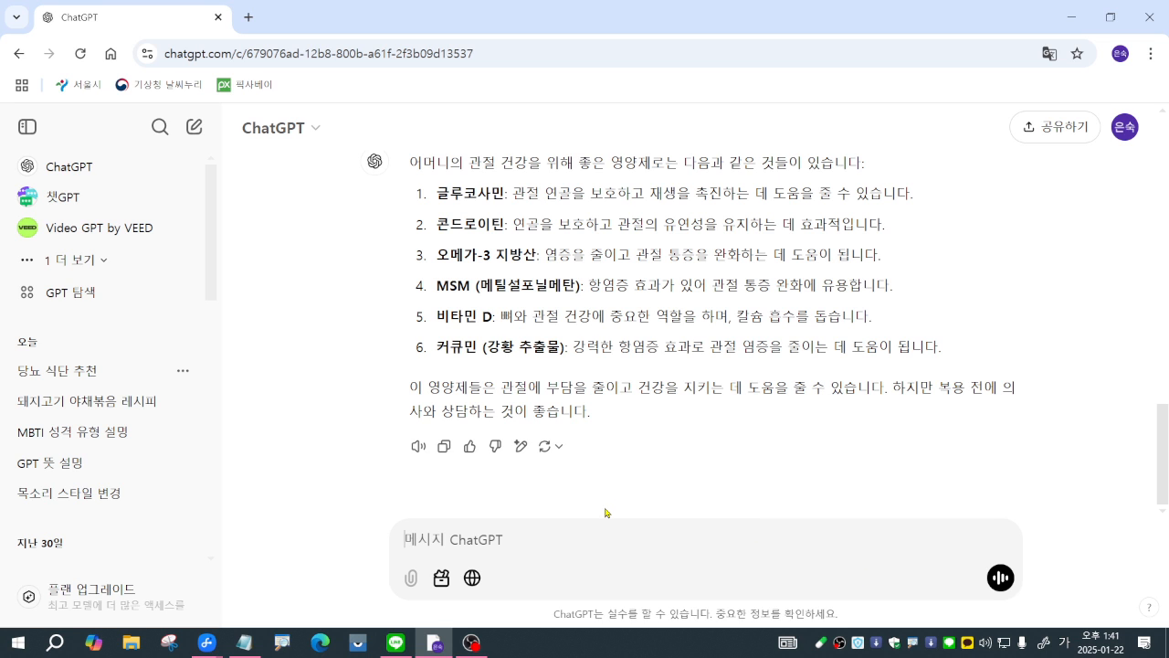
Step: Look back through the whole chat up to the first diabetes diet question and return to the latest answer
{"action": "scroll", "coordinate": [644, 411], "scroll_direction": "up", "scroll_amount": 10}
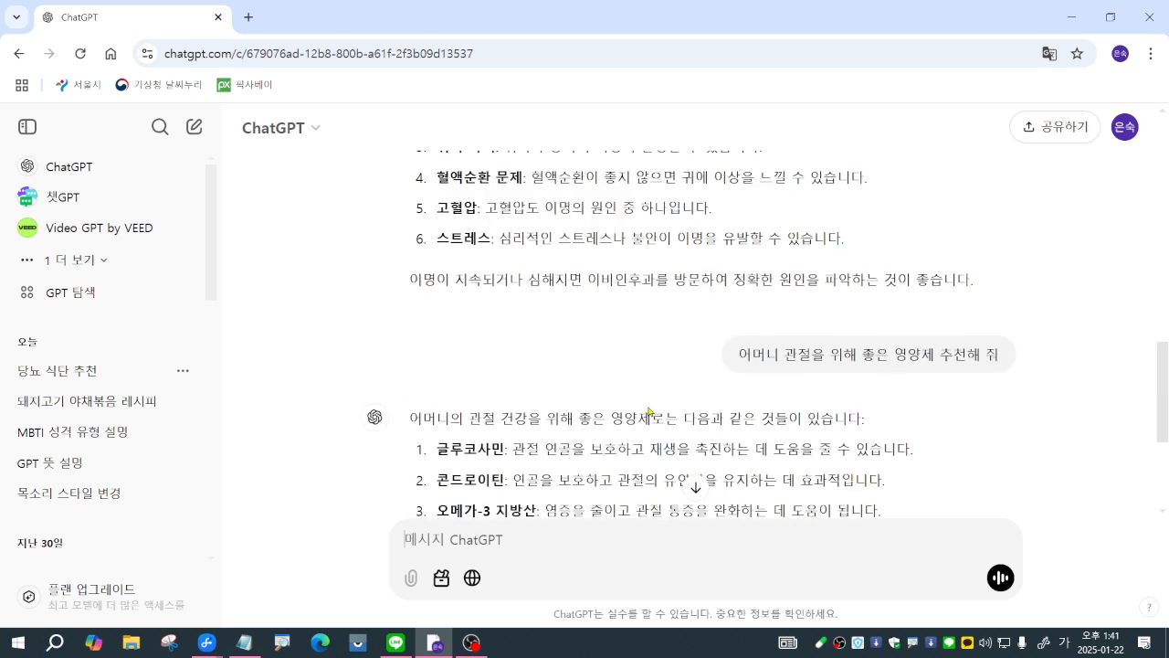
{"action": "scroll", "coordinate": [649, 405], "scroll_direction": "up", "scroll_amount": 3}
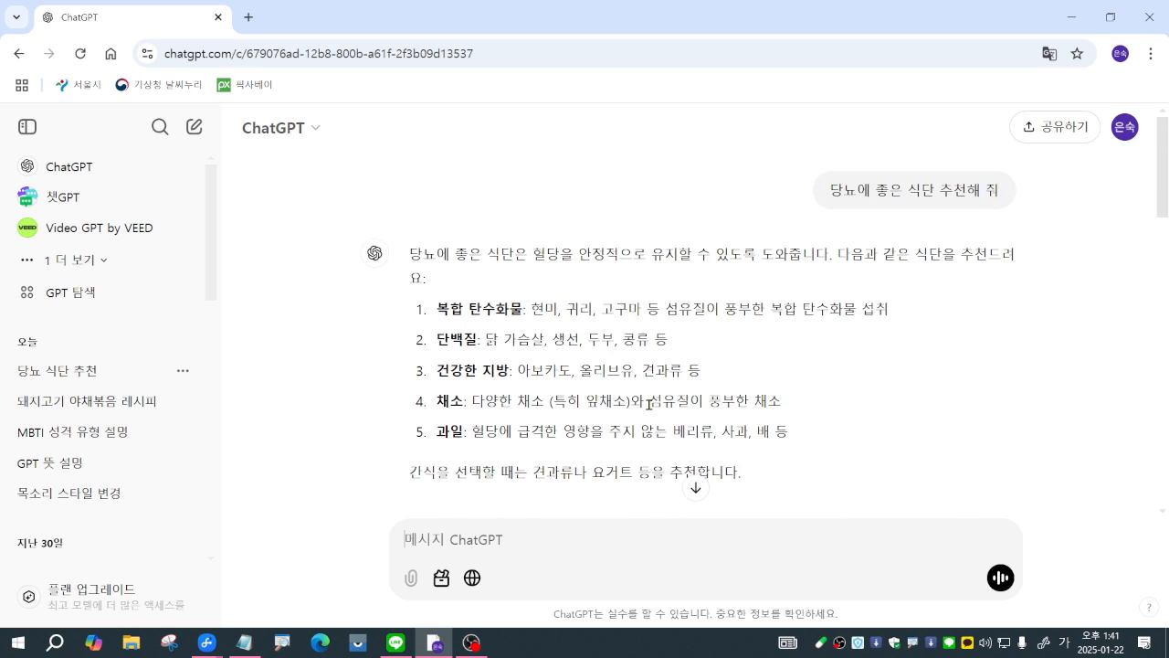
{"action": "left_click", "coordinate": [695, 486]}
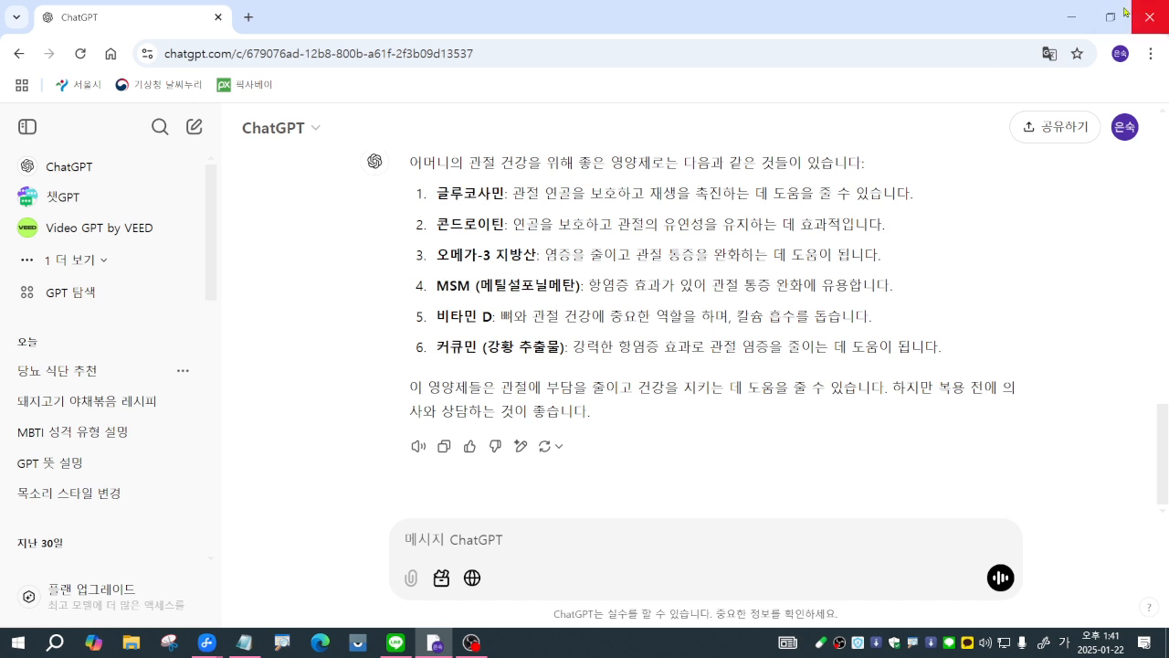
Step: Minimize the browser and add a new line below "4. 물어보기" in the Notepad notes
{"action": "left_click", "coordinate": [1072, 17]}
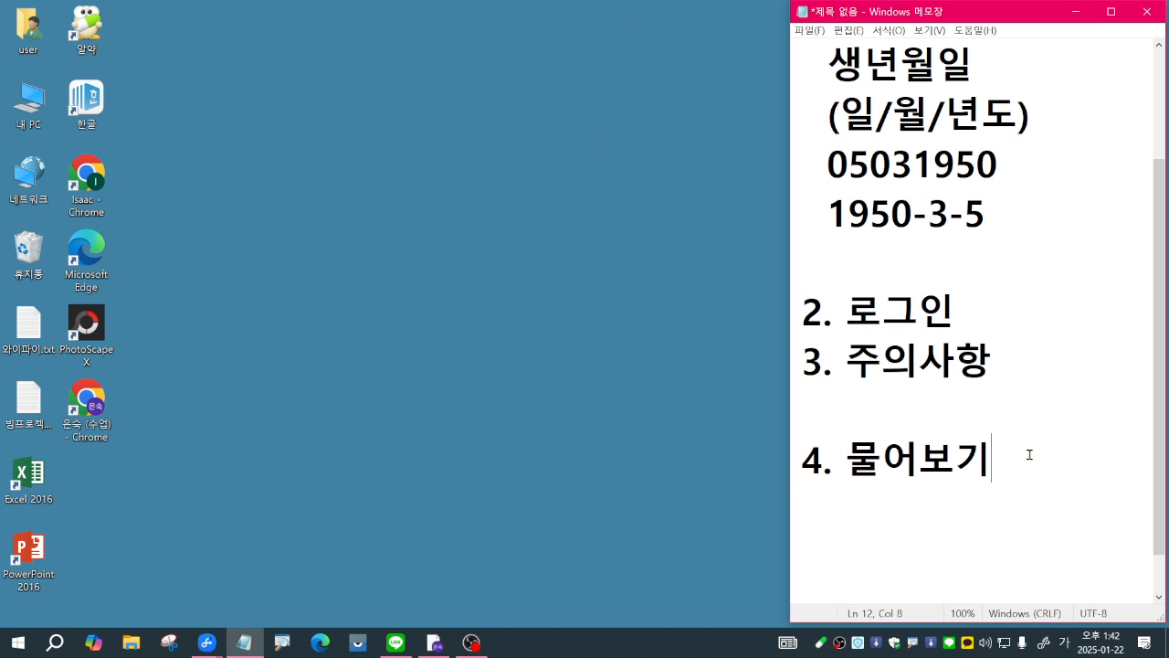
{"action": "key", "text": "Return"}
{"action": "scroll", "coordinate": [1036, 451], "scroll_direction": "down", "scroll_amount": 1}
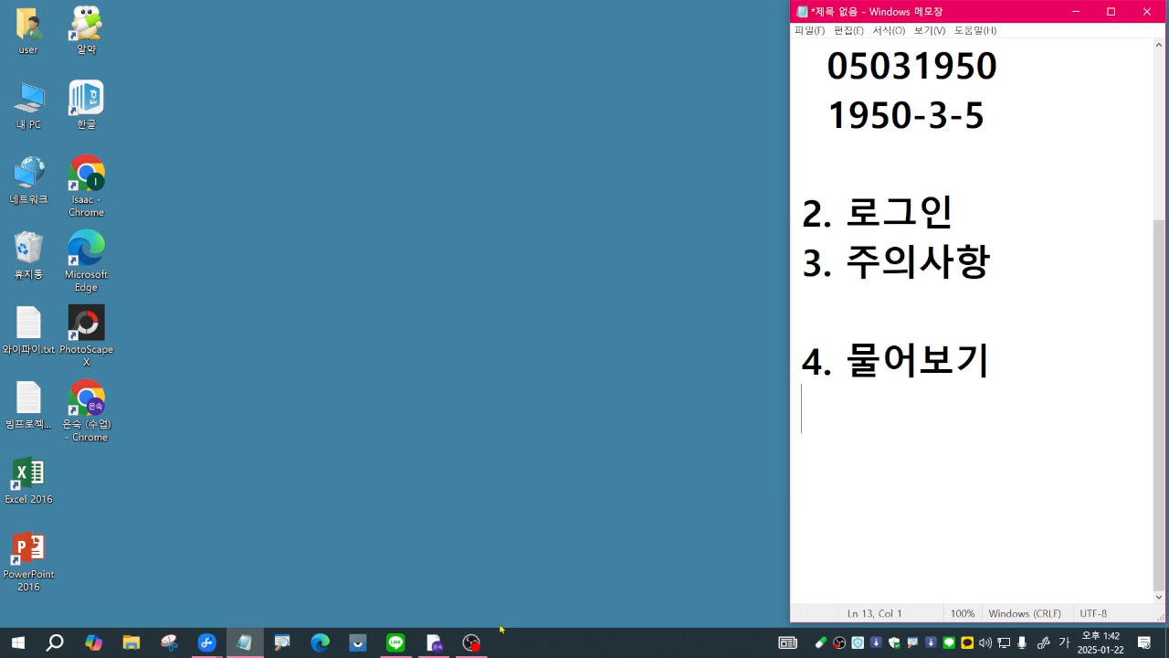
Step: Switch to the mirrored phone screen in Samsung Flow and start a voice chat in its ChatGPT app
{"action": "mouse_move", "coordinate": [434, 642]}
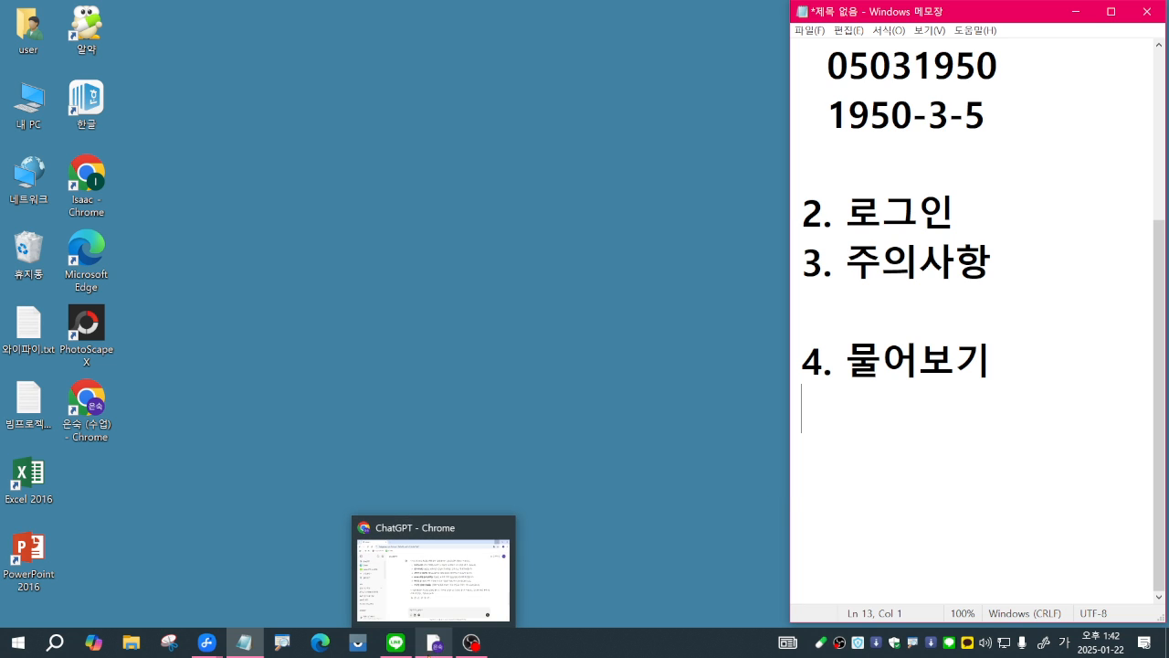
{"action": "mouse_move", "coordinate": [225, 651]}
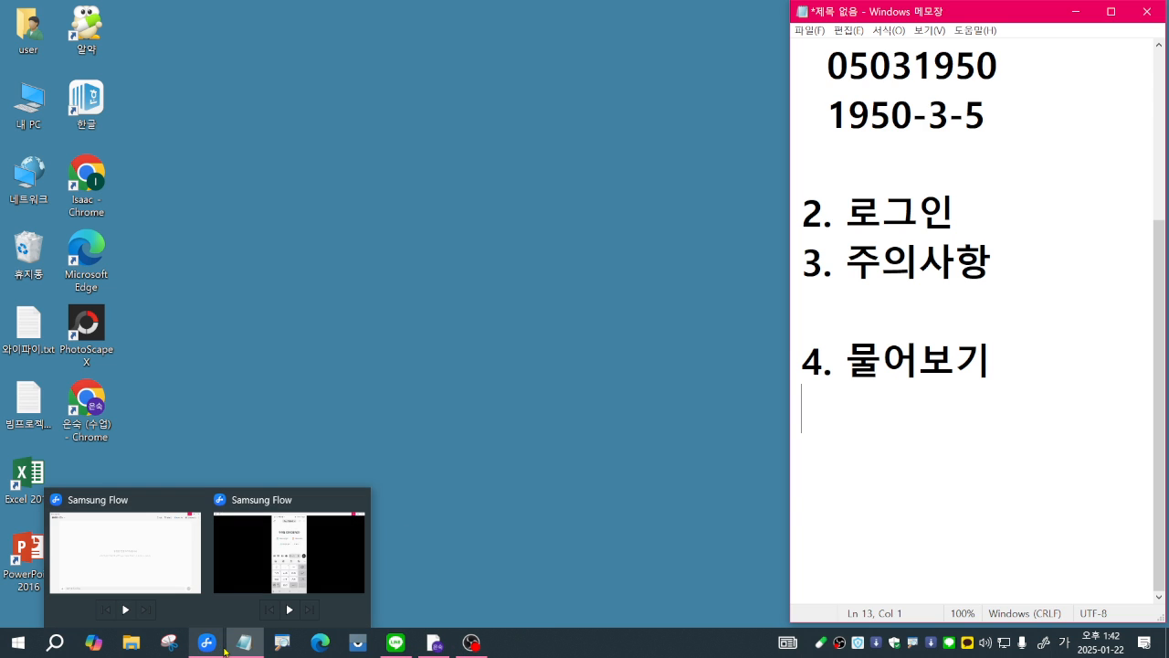
{"action": "left_click", "coordinate": [291, 559]}
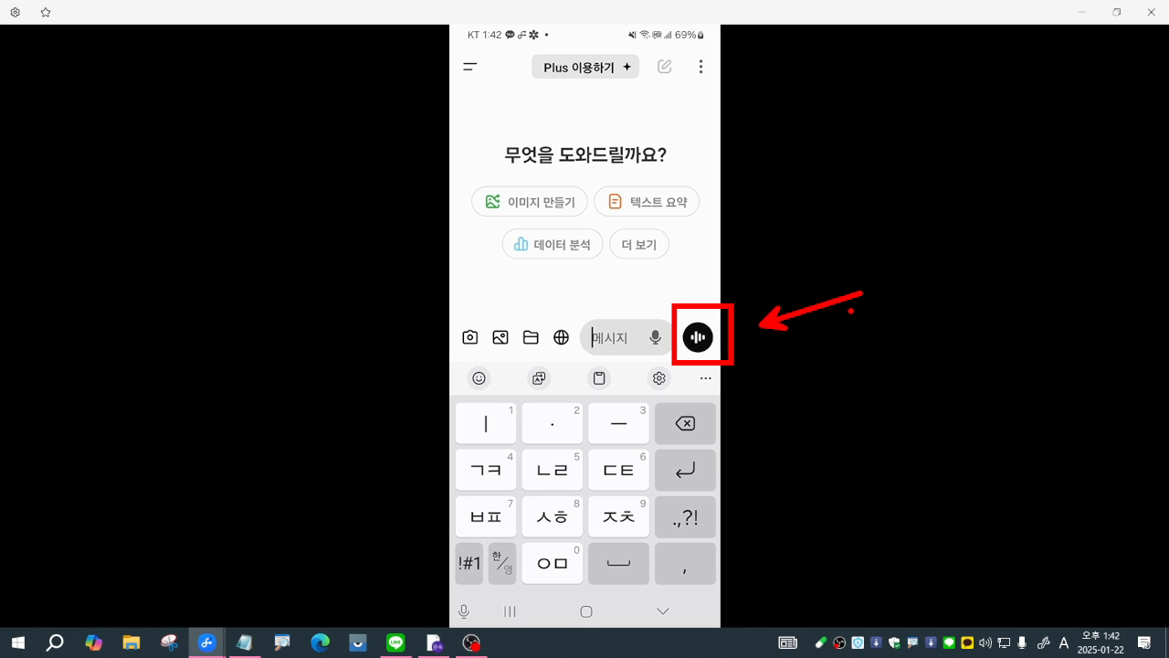
{"action": "left_click", "coordinate": [699, 337]}
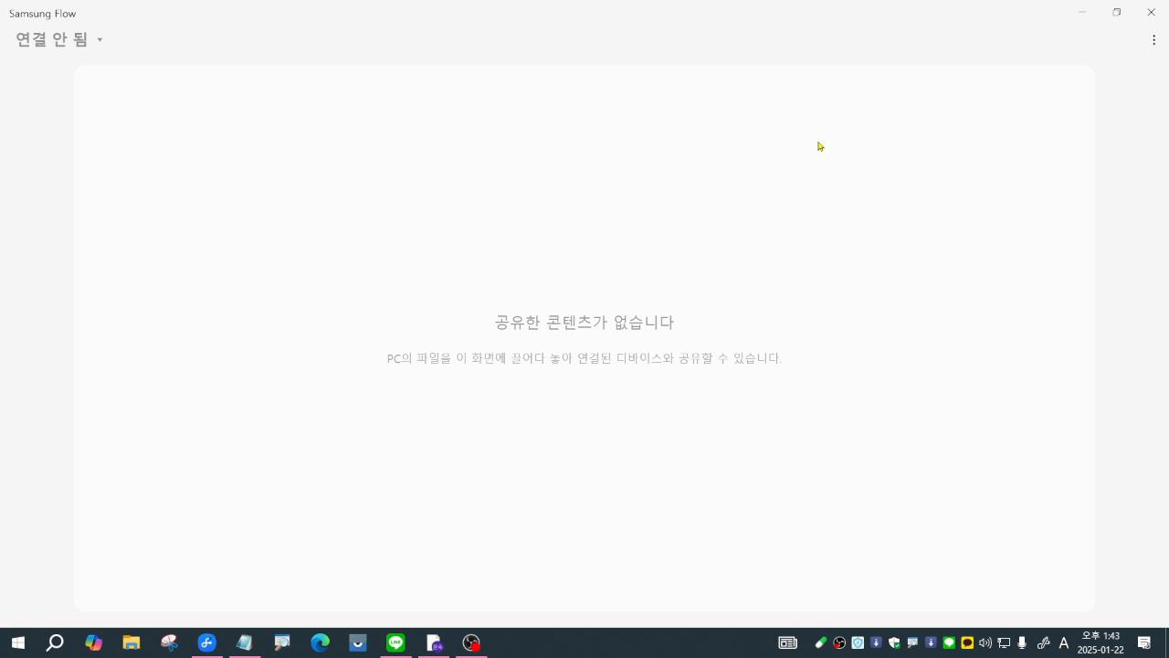
Step: Reconnect Samsung Flow to the S21+ phone
{"action": "left_click", "coordinate": [95, 42]}
{"action": "left_click", "coordinate": [88, 77]}
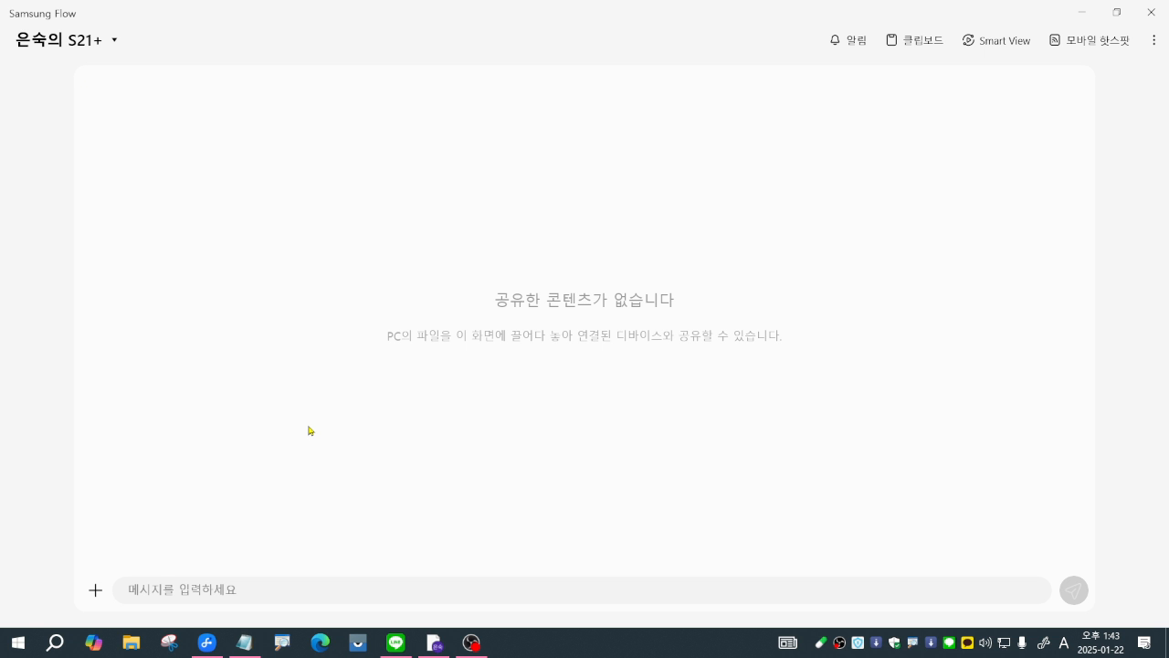
{"action": "left_click", "coordinate": [56, 44]}
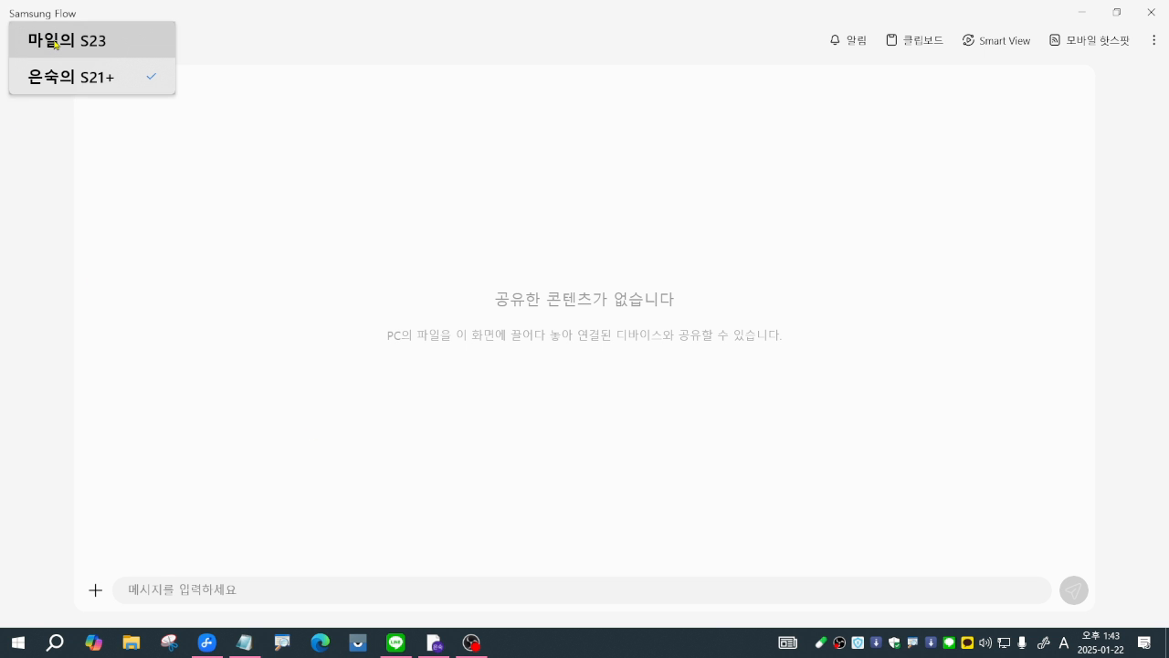
{"action": "left_click", "coordinate": [75, 92]}
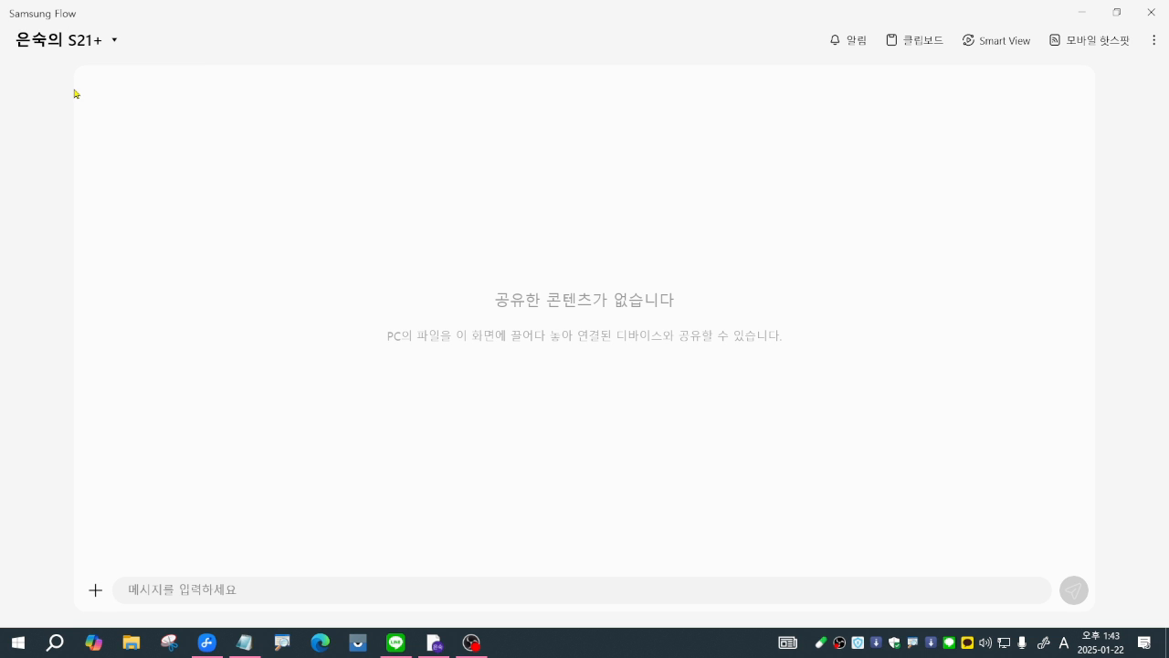
Step: Mirror the phone with Smart View, minimize the main Samsung Flow window and maximize the mirrored screen
{"action": "left_click", "coordinate": [1002, 48]}
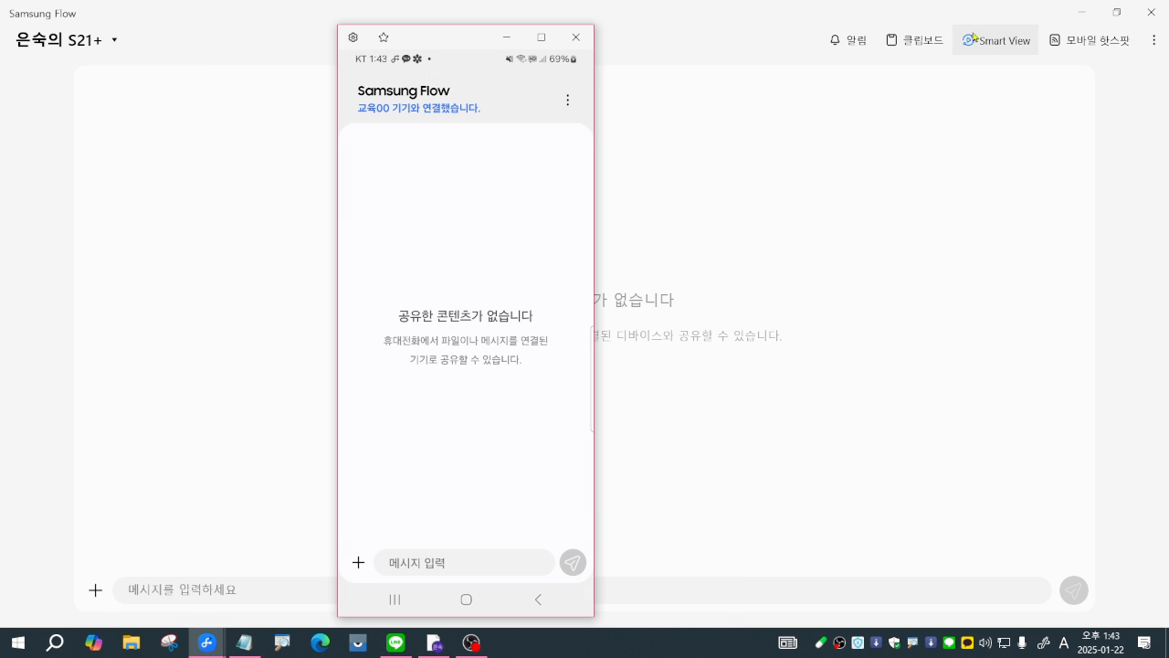
{"action": "left_click", "coordinate": [1081, 12]}
{"action": "left_click", "coordinate": [541, 37]}
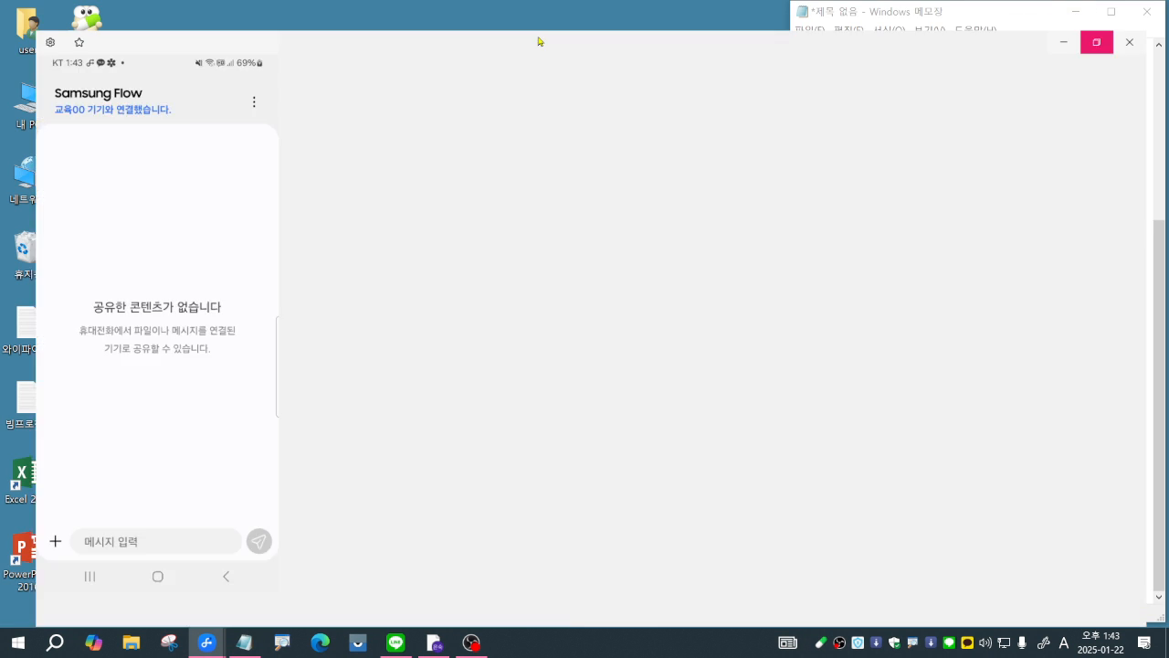
Step: Return to the ChatGPT app from the phone's recent apps and postpone enabling background sessions with "나중에 할게요"
{"action": "left_click", "coordinate": [517, 613]}
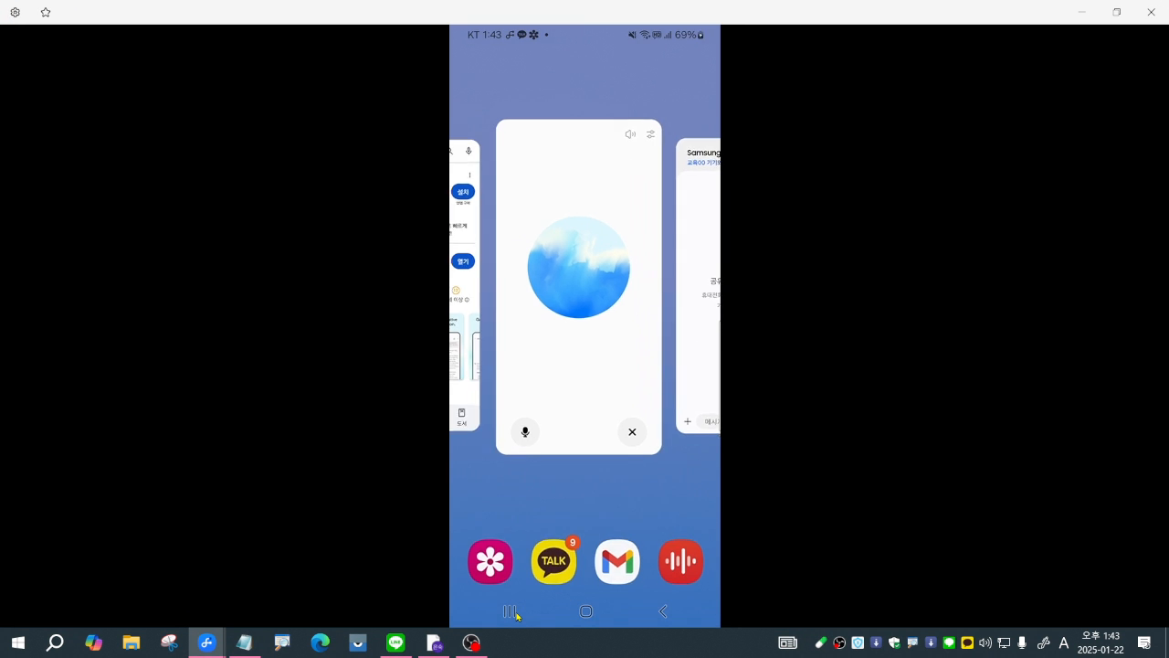
{"action": "left_click", "coordinate": [573, 403]}
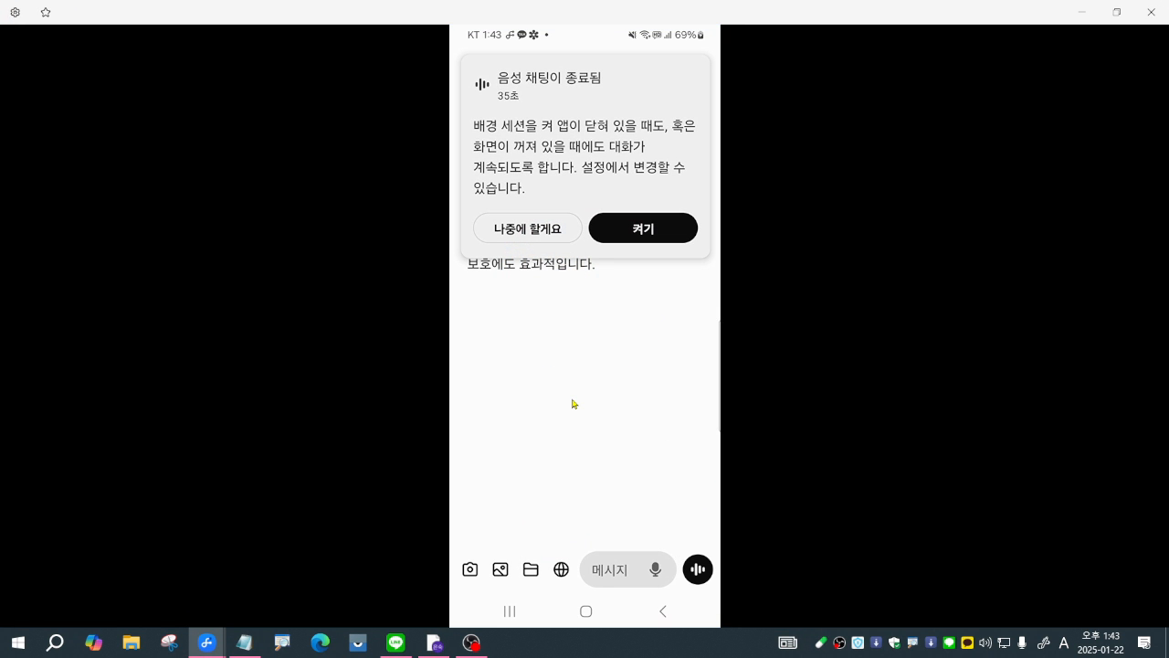
{"action": "left_click", "coordinate": [553, 233]}
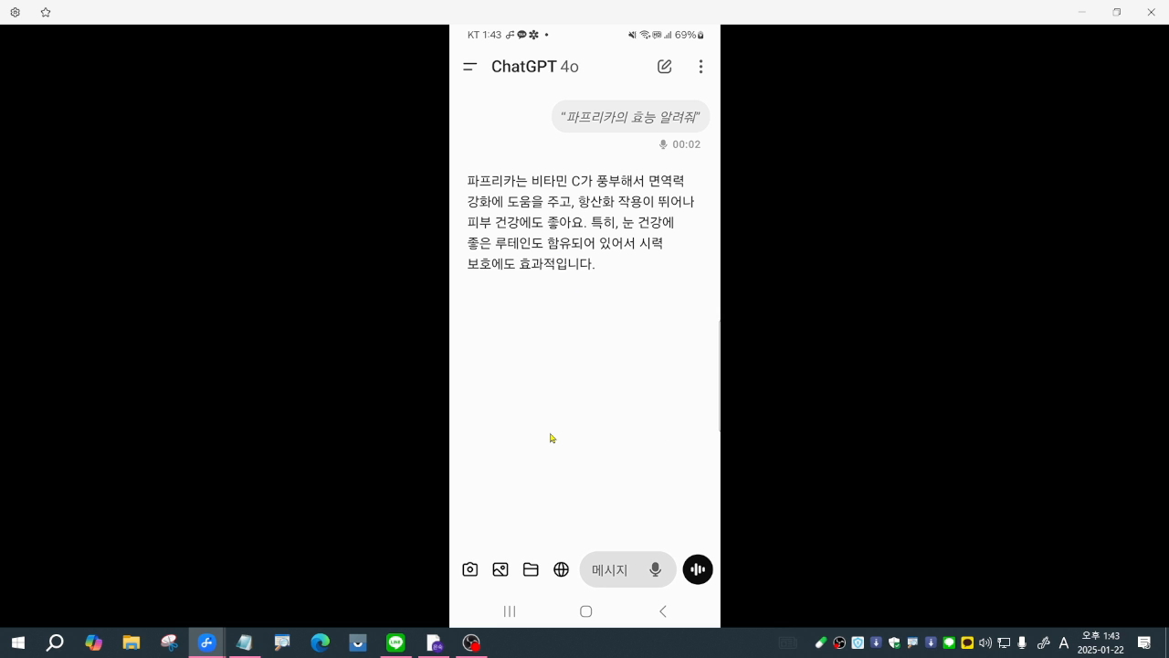